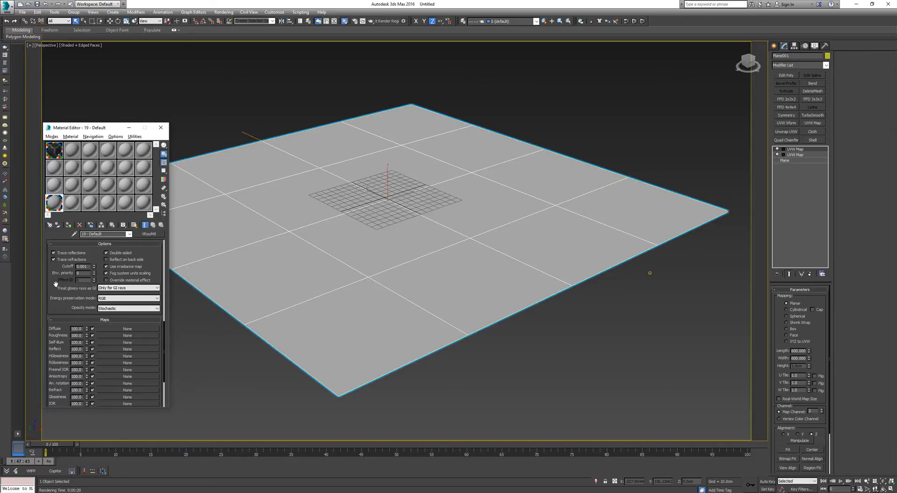
Step: Assign a VRayColor map to the diffuse slot of the 19 - Default material
scroll(56, 283, up, 6)
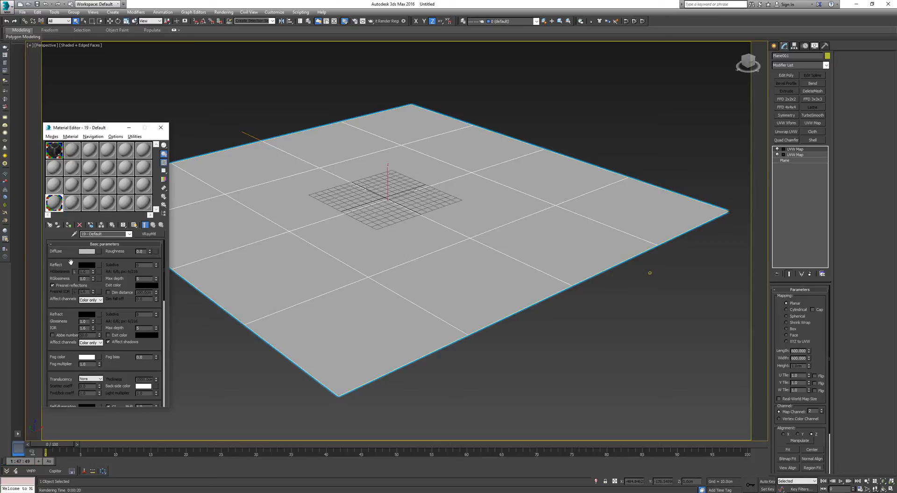
click(99, 252)
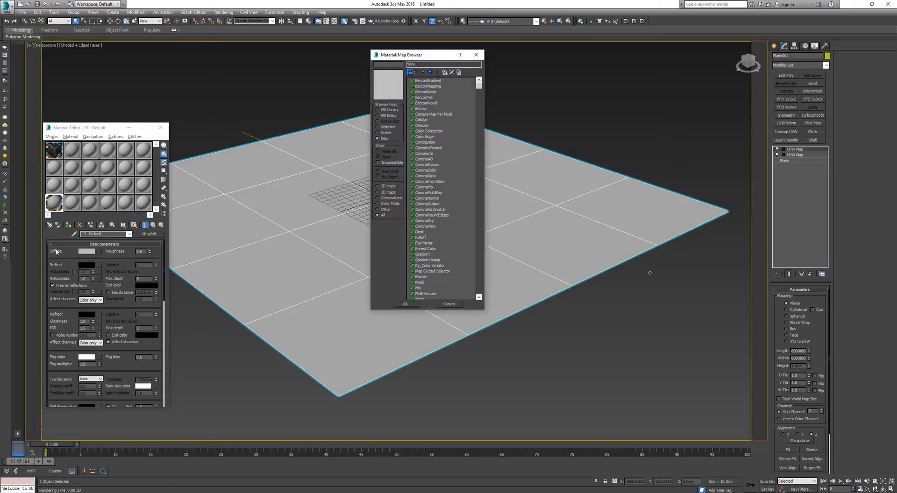
scroll(448, 261, down, 4)
click(438, 263)
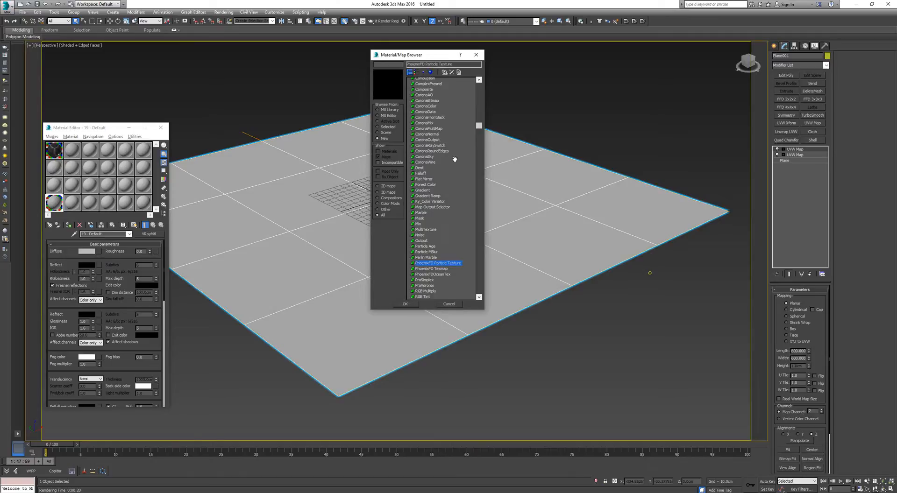
scroll(453, 196, down, 10)
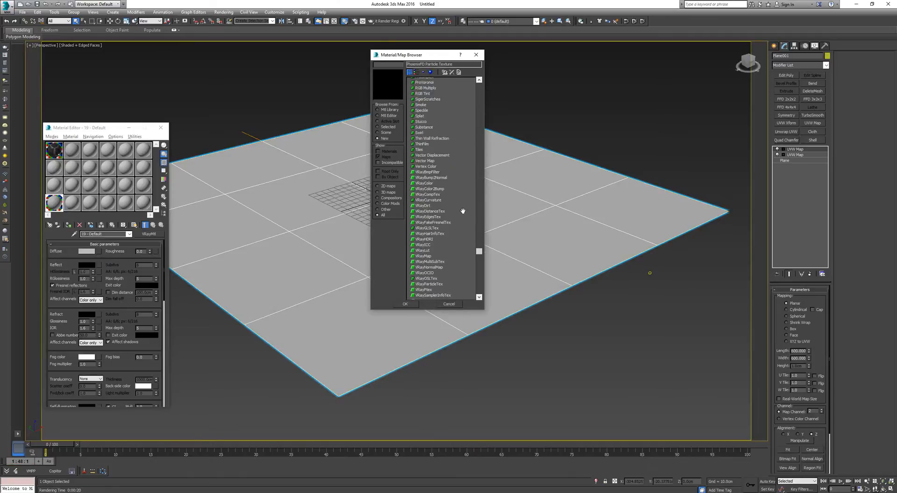
double_click(424, 183)
Step: Set the VRayColor map to a near-black 0.01176 in red, green and blue, and open an enlarged preview of the material
click(147, 301)
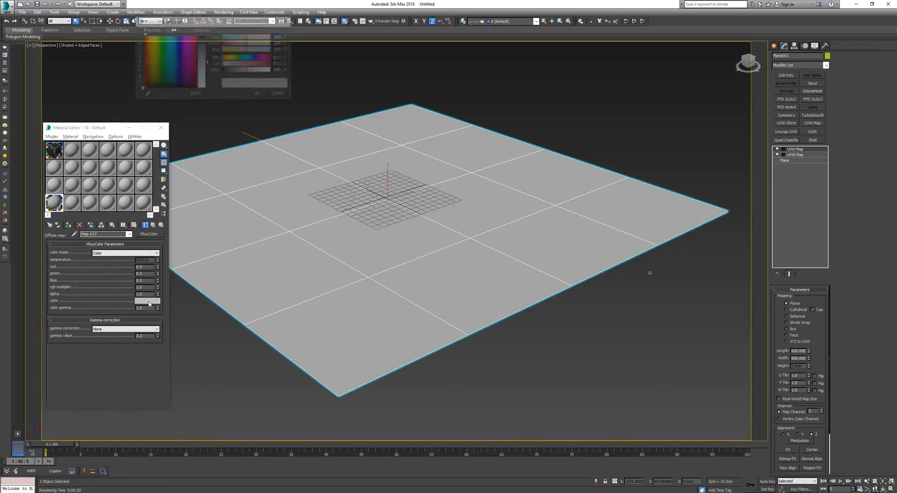
drag(234, 71, 224, 72)
click(258, 94)
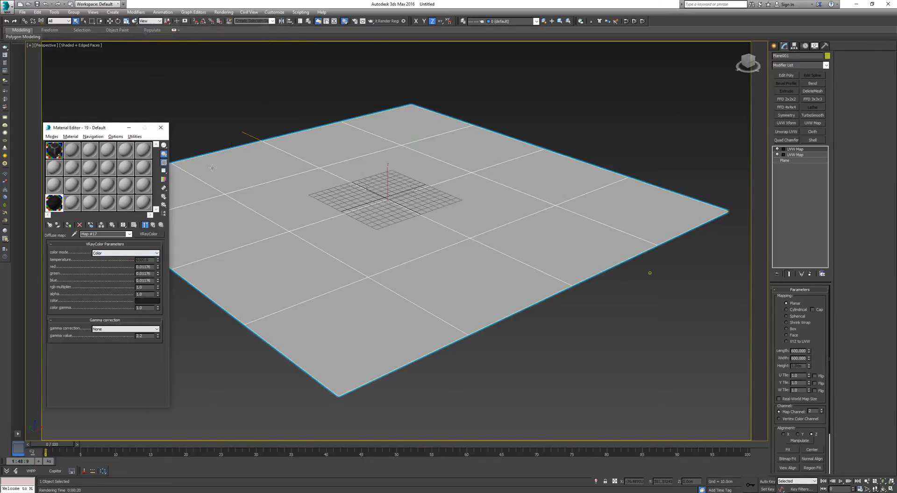
click(153, 226)
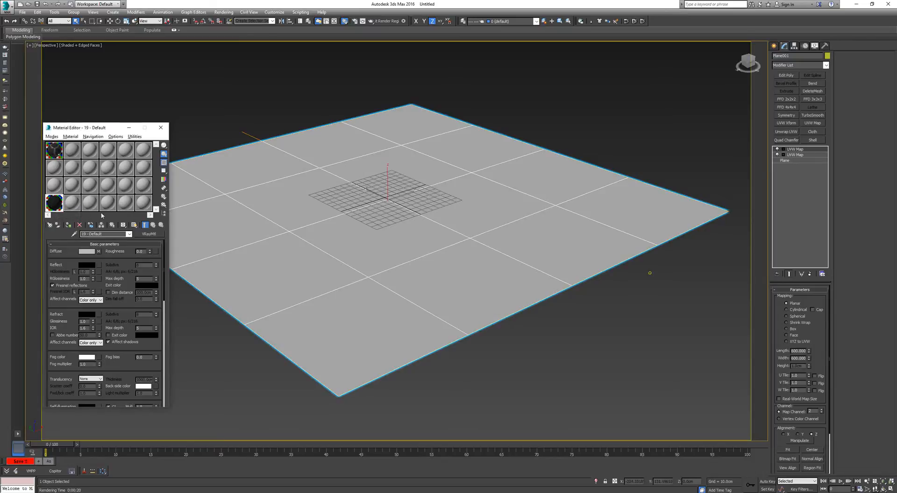
double_click(55, 205)
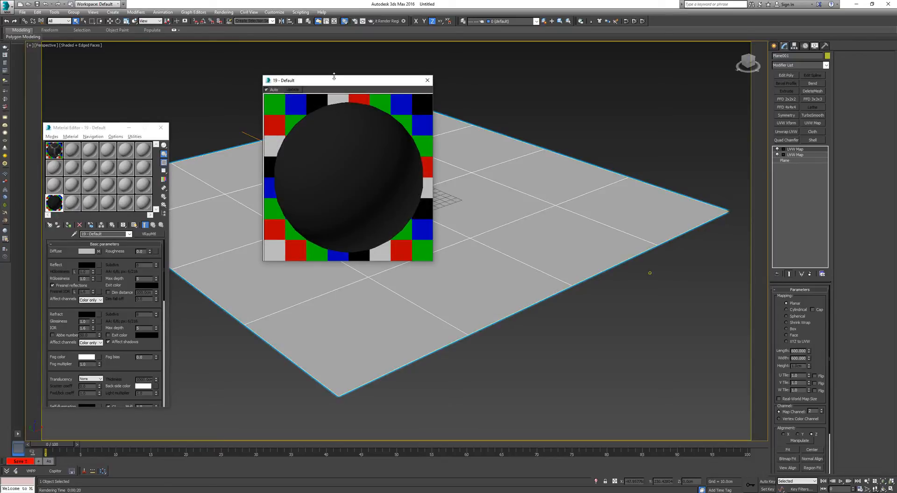
drag(330, 84, 259, 69)
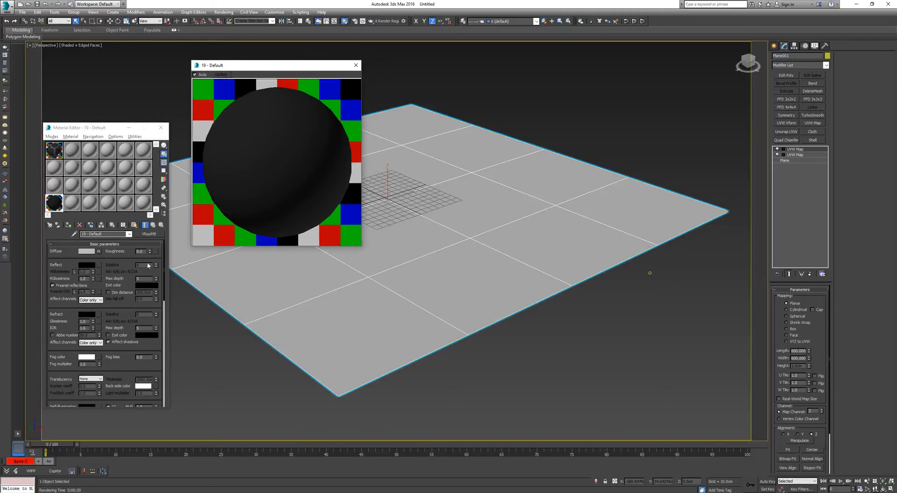
Step: Turn off Fresnel reflections and set the material's reflection colour to light grey
click(53, 285)
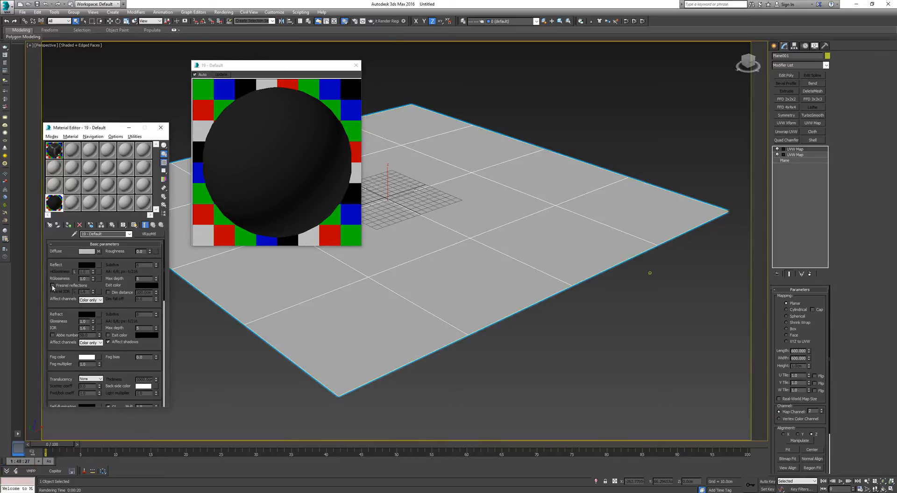
click(87, 265)
drag(237, 70, 249, 73)
click(259, 95)
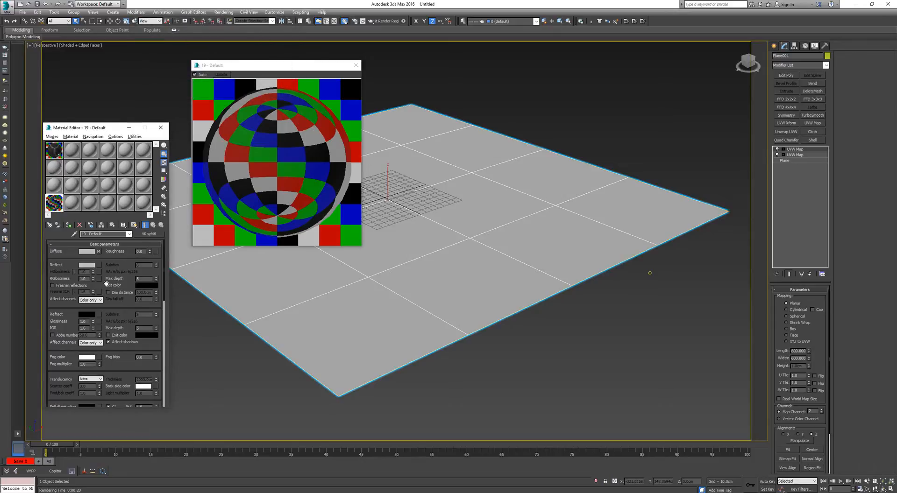
Step: Set the material's BRDF type to Microfacet GTR (GGX)
drag(109, 284, 127, 215)
drag(122, 271, 123, 253)
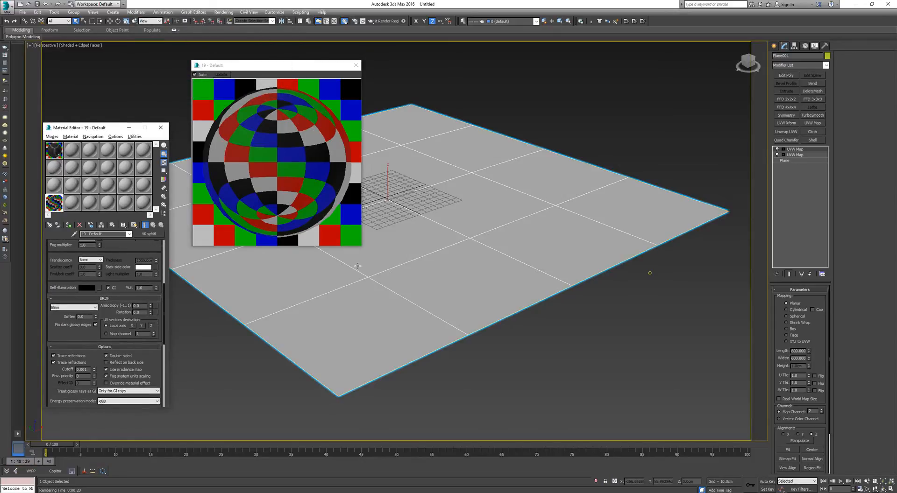
click(96, 307)
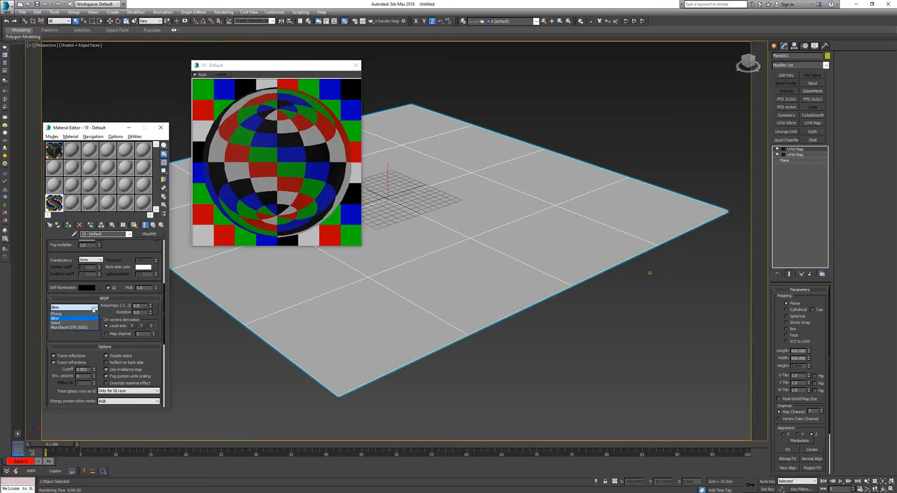
click(78, 328)
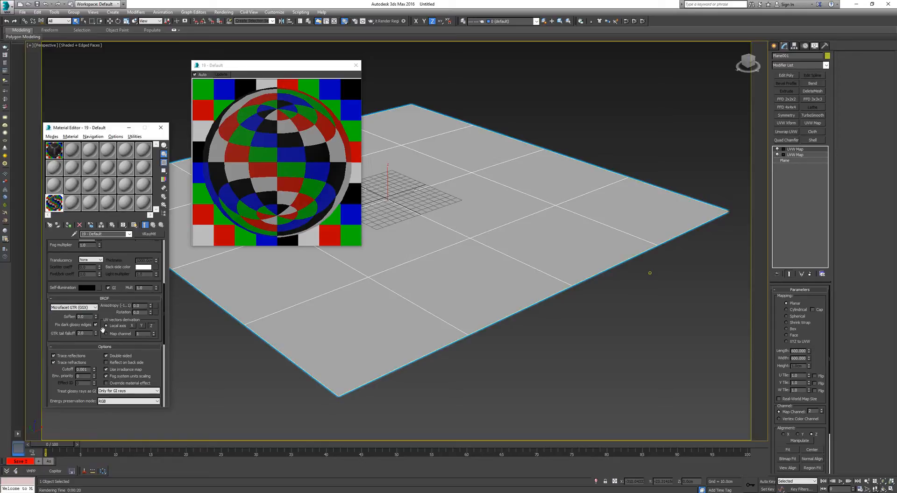
Step: Copy the RGlossiness bitmap from Material #25 and paste it into the RGlossiness slot of the 19 - Default material
scroll(103, 329, down, 4)
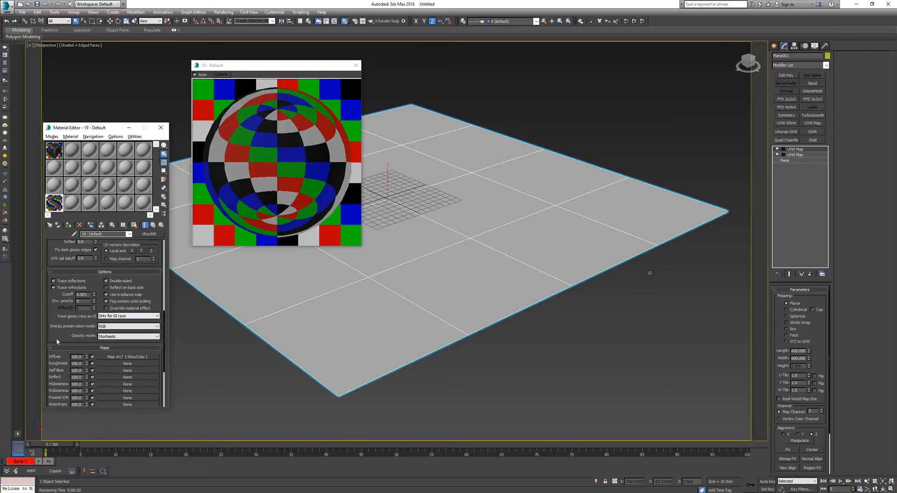
scroll(58, 332, down, 1)
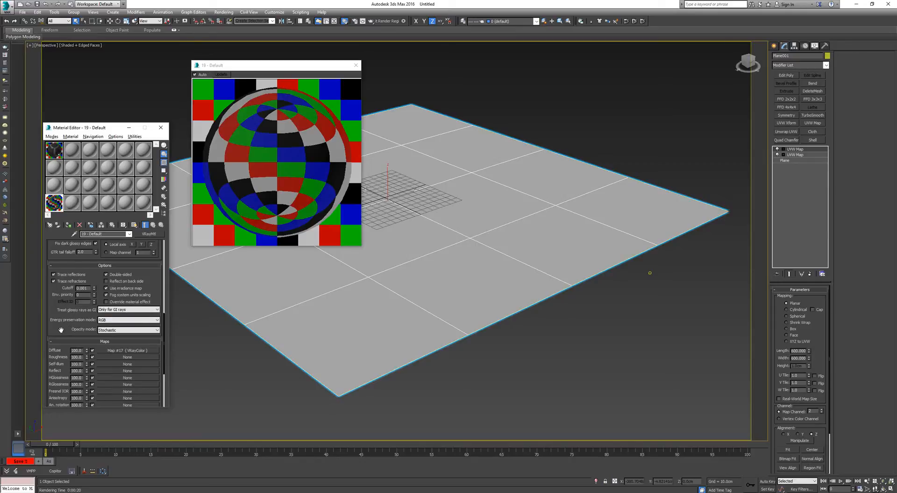
scroll(61, 330, down, 5)
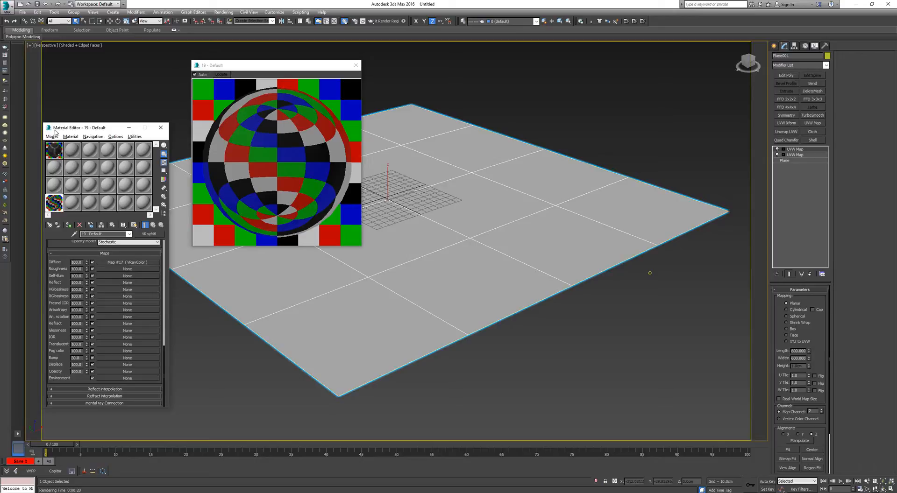
click(55, 155)
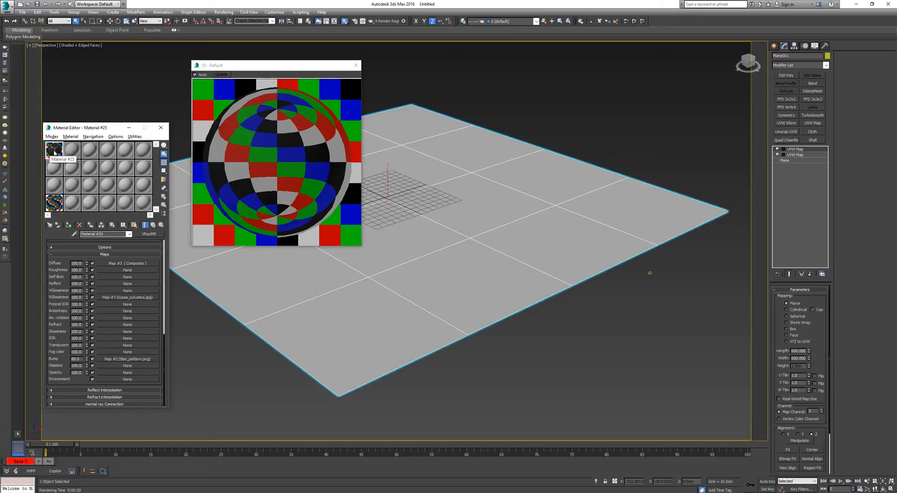
right_click(113, 297)
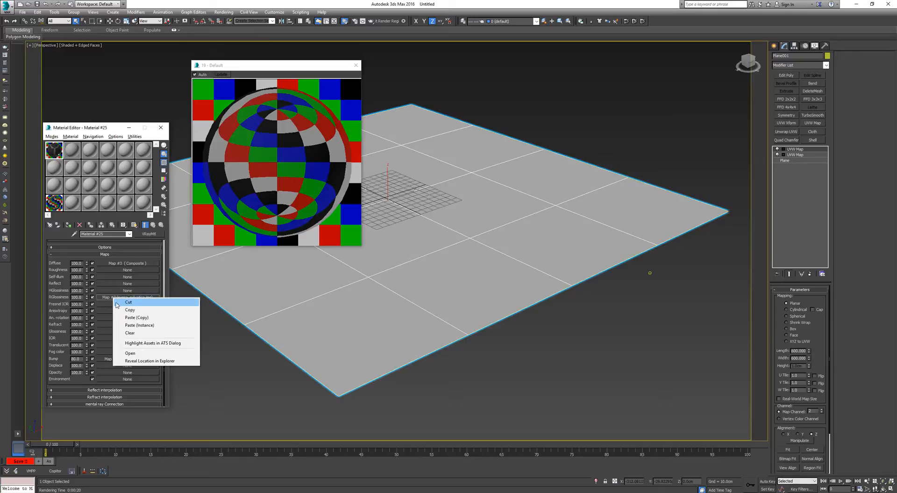
click(126, 308)
click(54, 203)
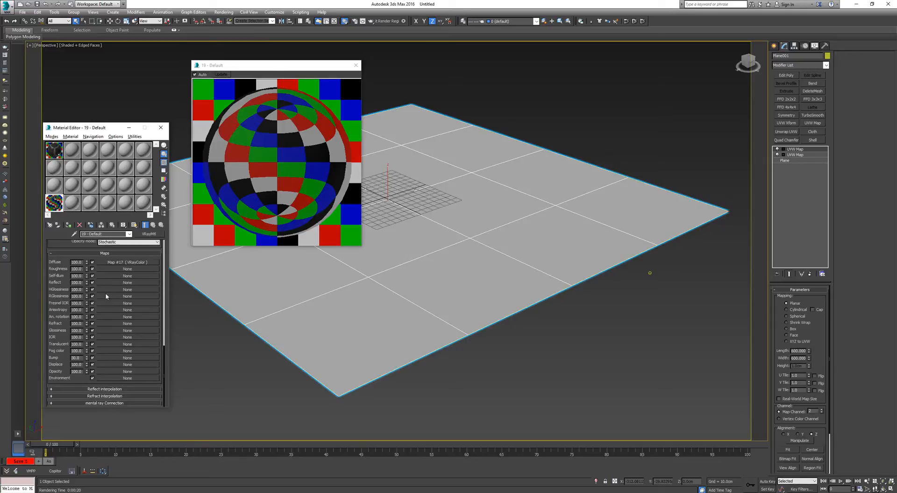
right_click(107, 296)
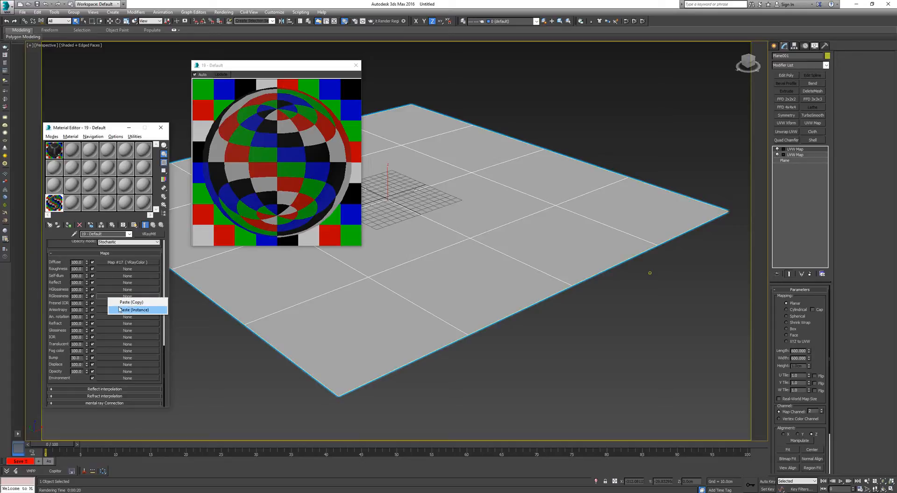
click(133, 310)
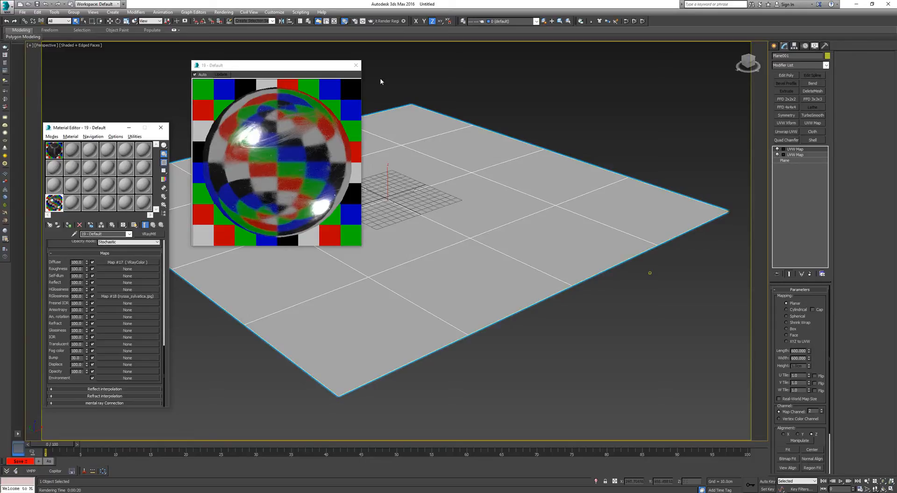
Step: Render the perspective view and examine the plane's surface in the frame buffer
click(370, 21)
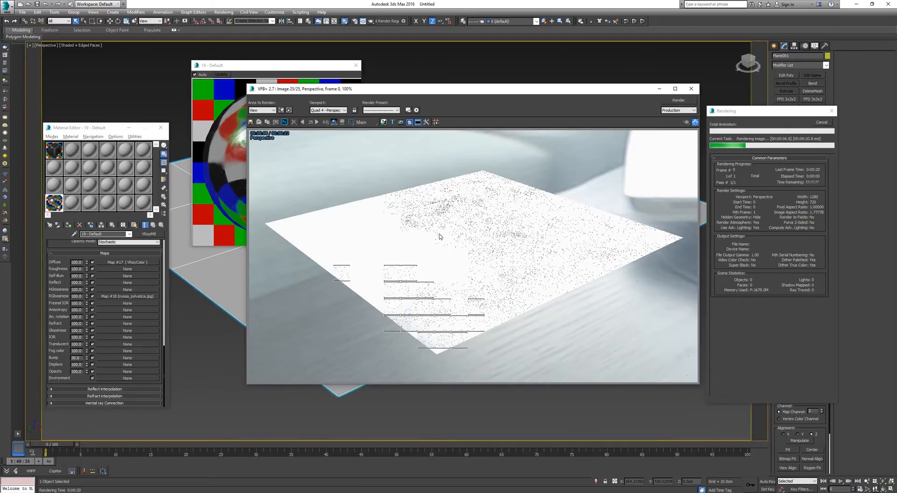
scroll(393, 272, up, 2)
middle_drag(432, 252, 356, 301)
scroll(414, 251, down, 2)
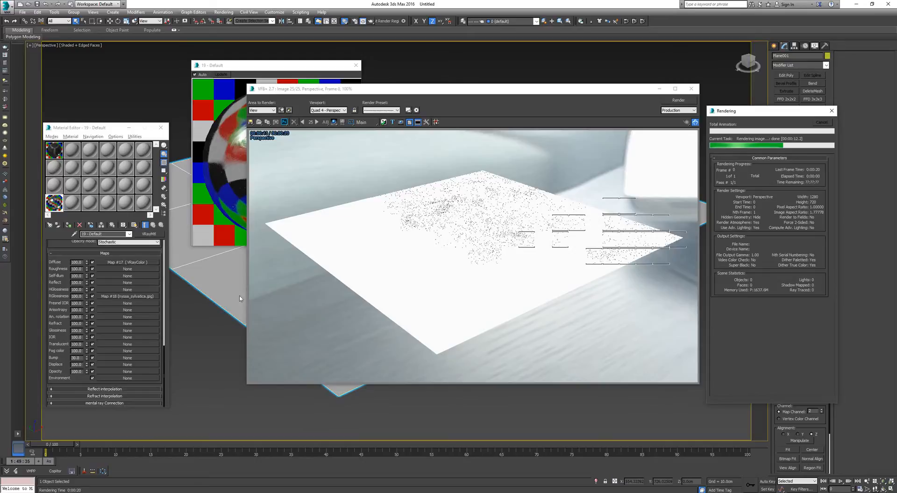
Step: Replace the diffuse VRayColor map with a two-layer Composite map, keeping the dark colour as Layer 1
drag(60, 283, 60, 299)
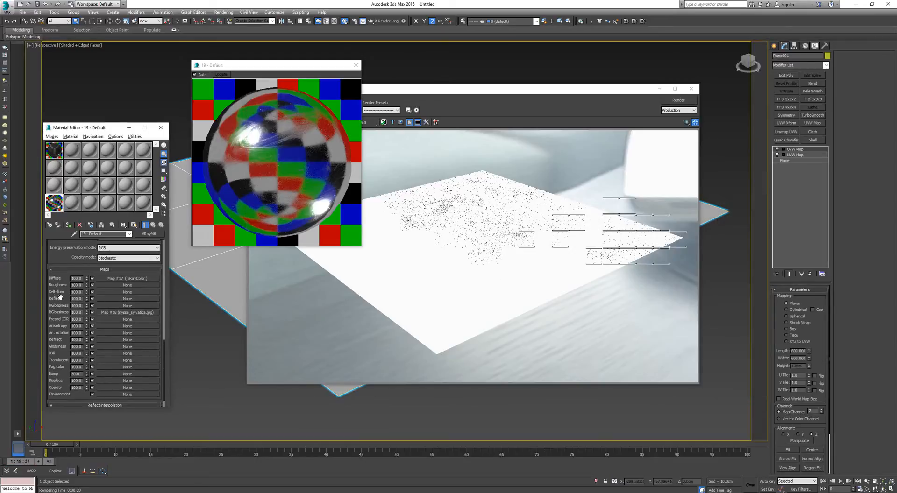
click(122, 312)
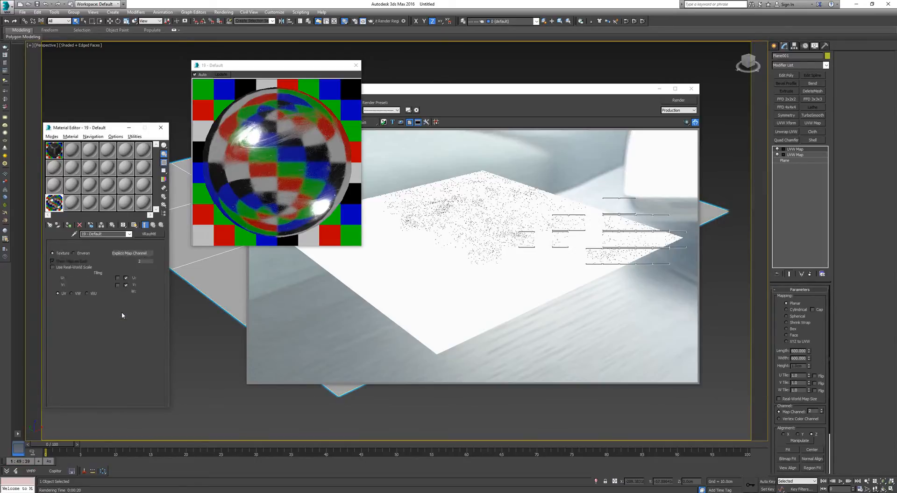
click(153, 225)
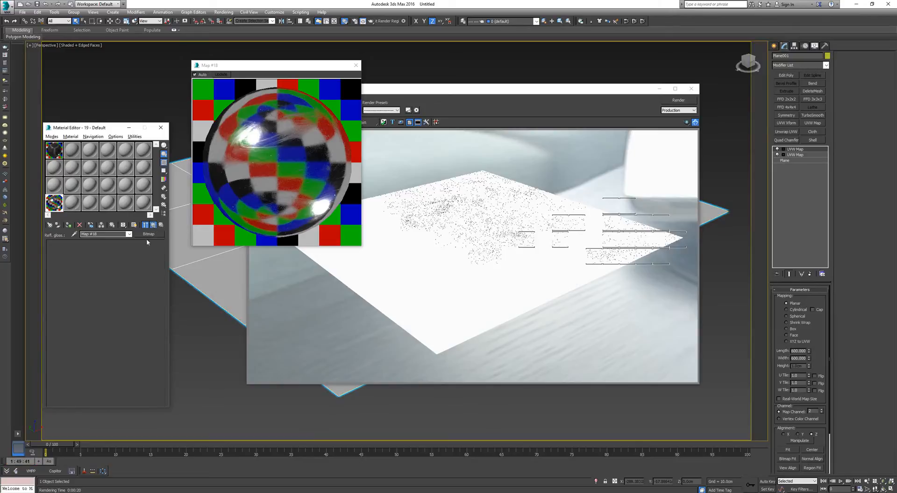
click(131, 279)
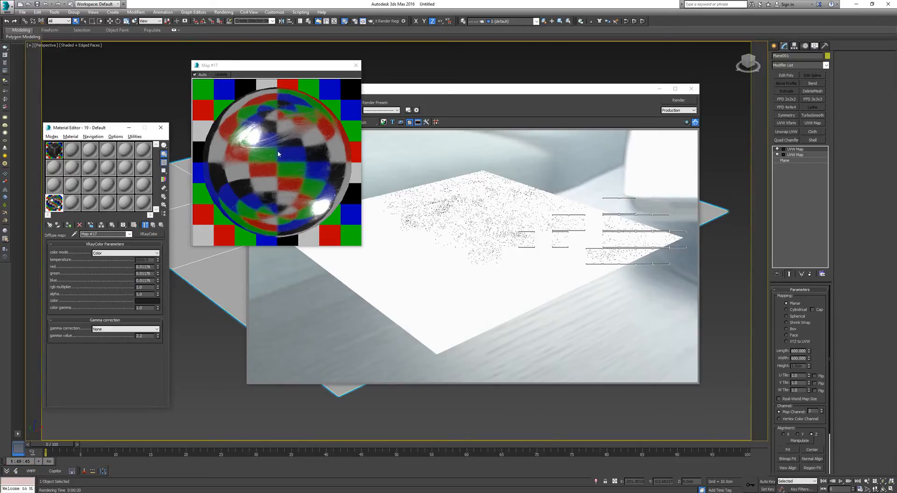
click(148, 236)
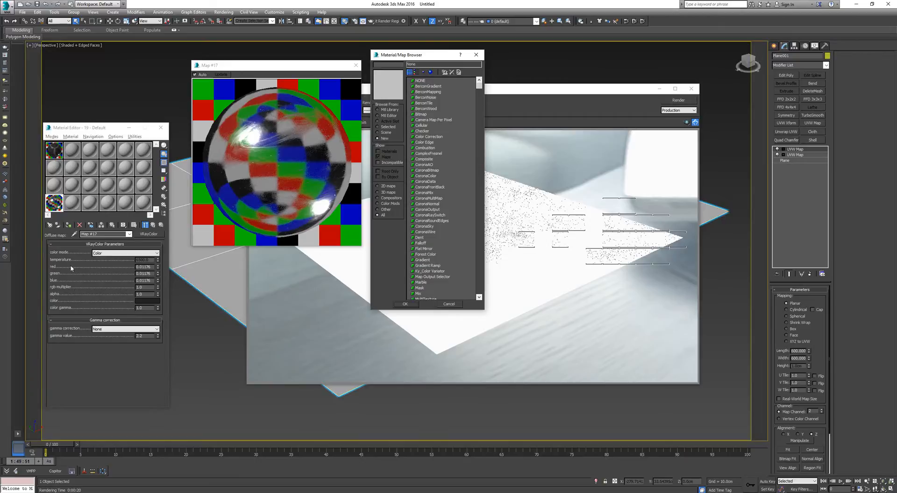
double_click(427, 160)
click(96, 285)
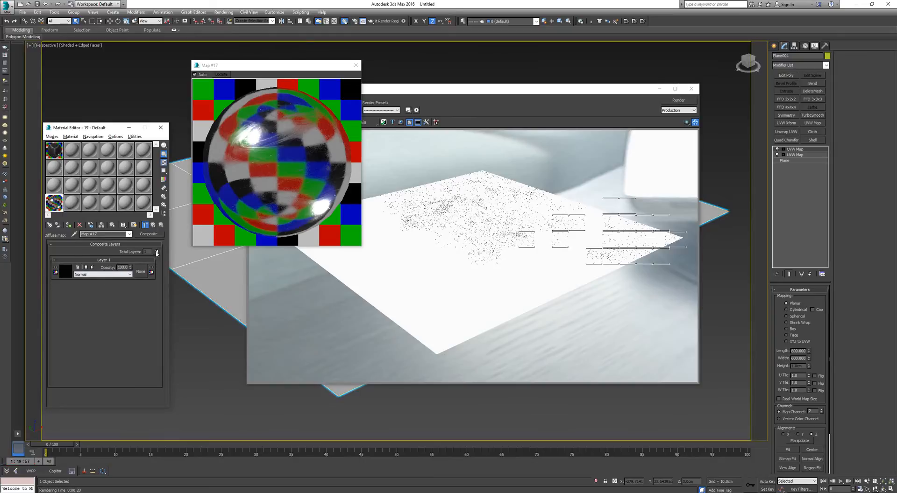
click(156, 251)
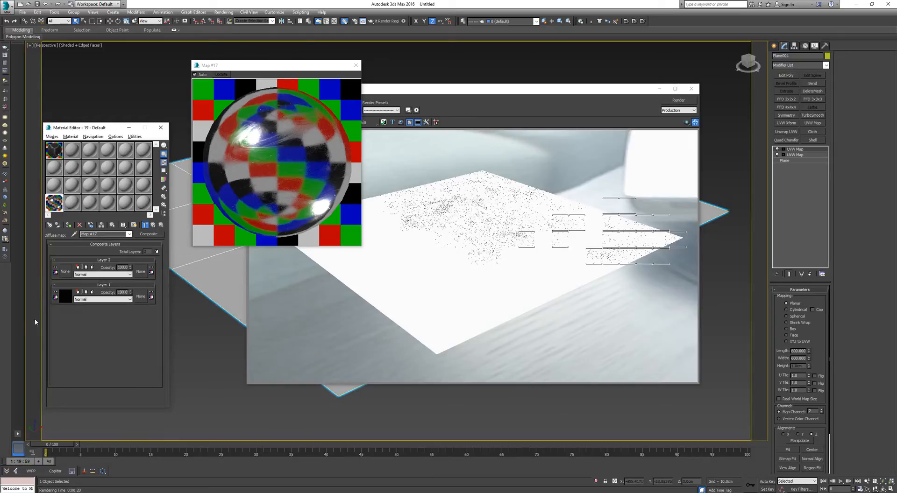
Step: Assign a VRayColor map to Layer 2 of the diffuse Composite and return to the composite layers
click(65, 271)
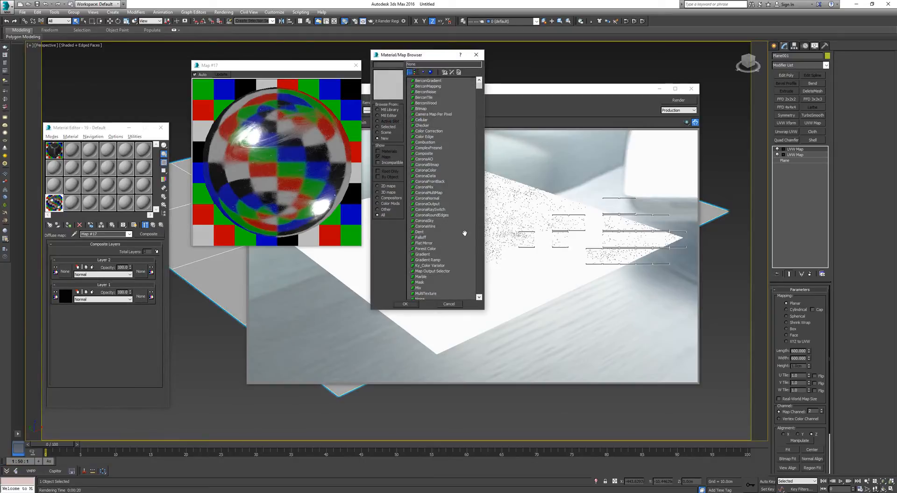
scroll(464, 233, down, 15)
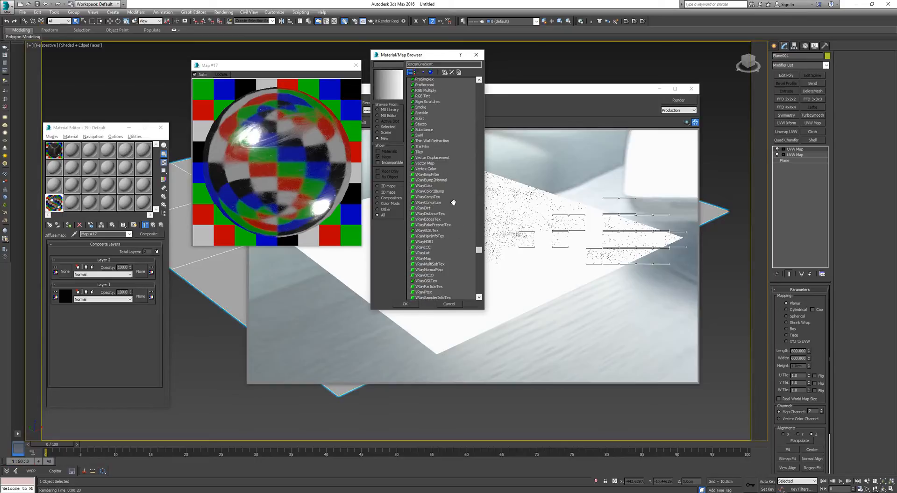
double_click(434, 186)
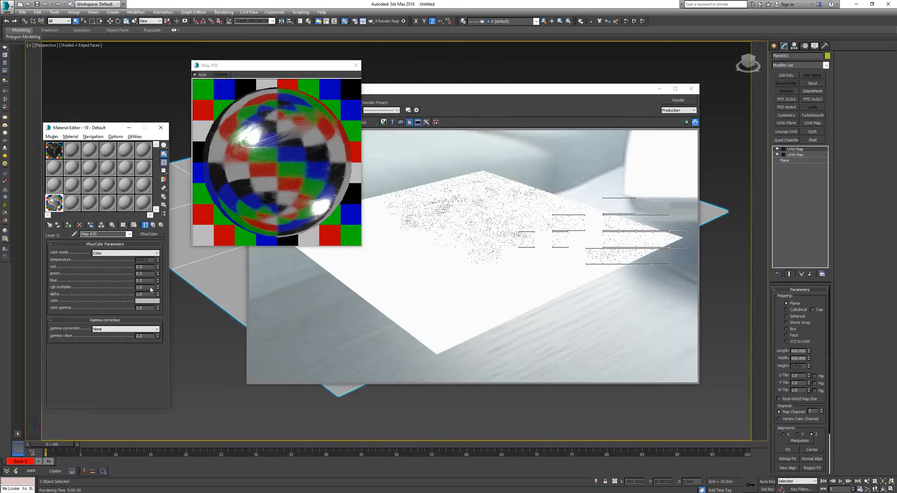
click(153, 224)
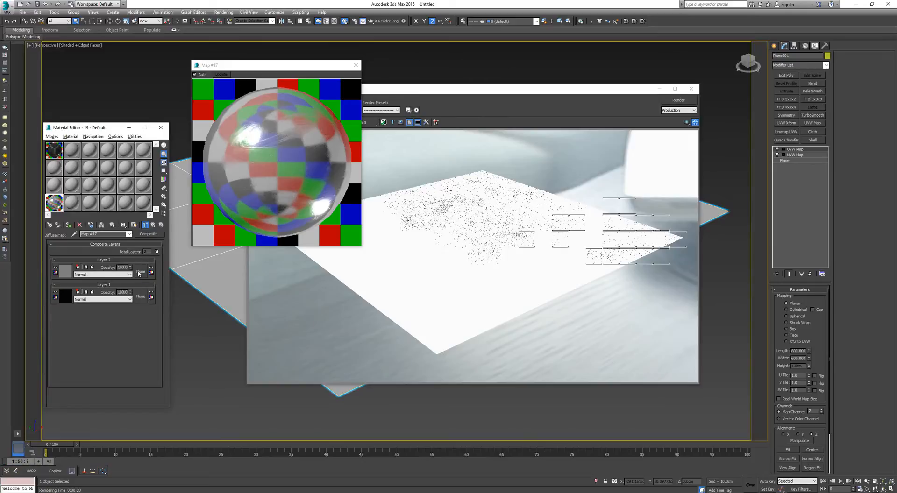
Step: Load tiles_pattern.png as a Bitmap in the Layer 2 mask of the diffuse Composite map
click(140, 272)
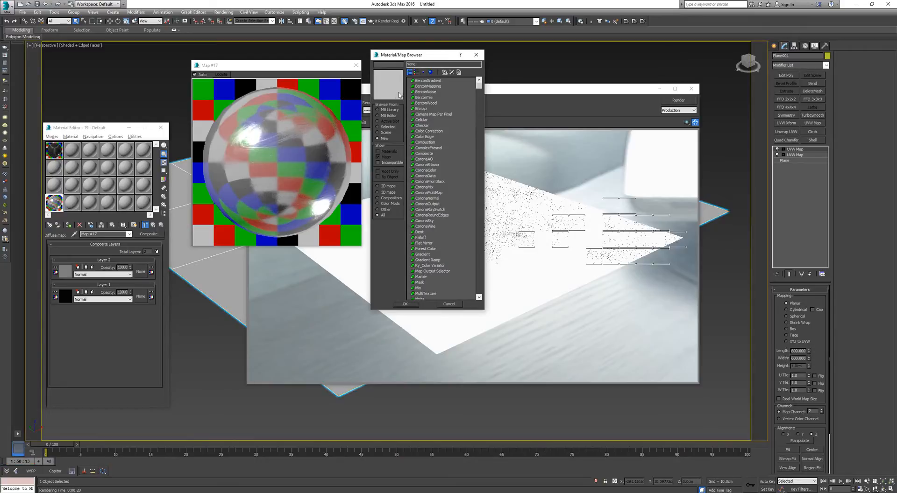
double_click(419, 110)
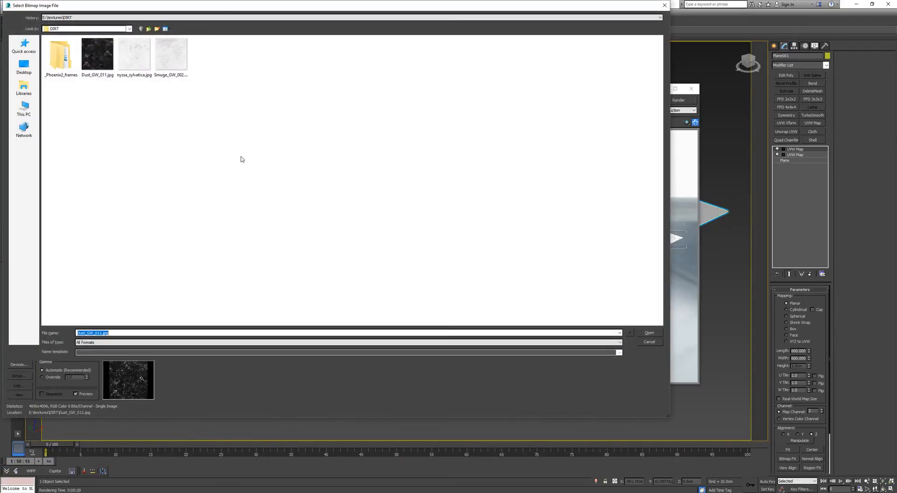
click(139, 18)
click(138, 29)
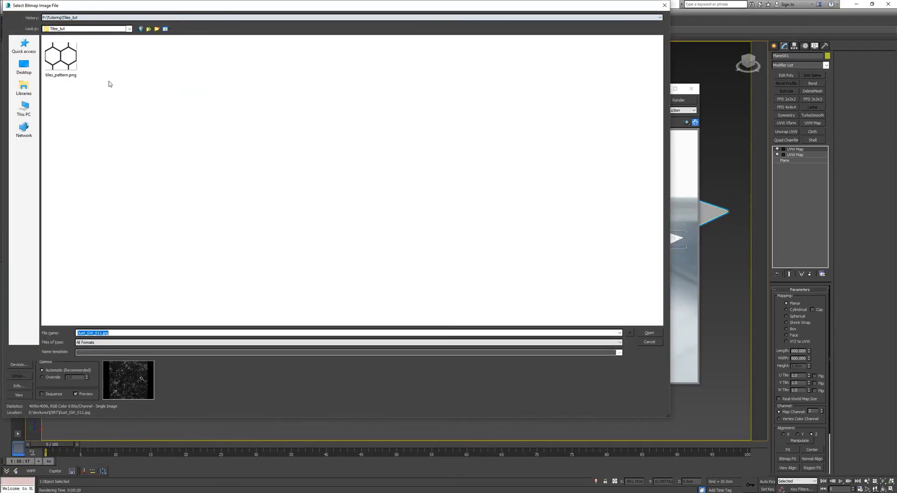
click(60, 56)
click(648, 332)
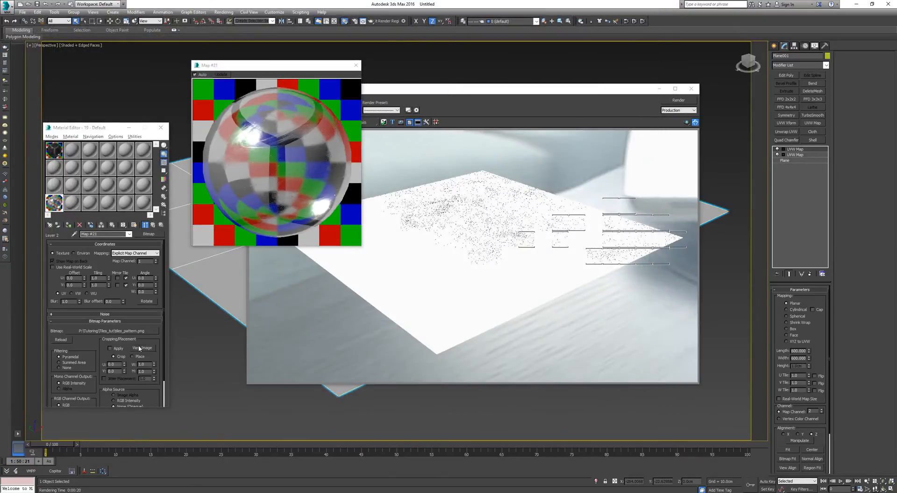
Step: View the full image of the mask bitmap and examine its hexagon layout
click(142, 347)
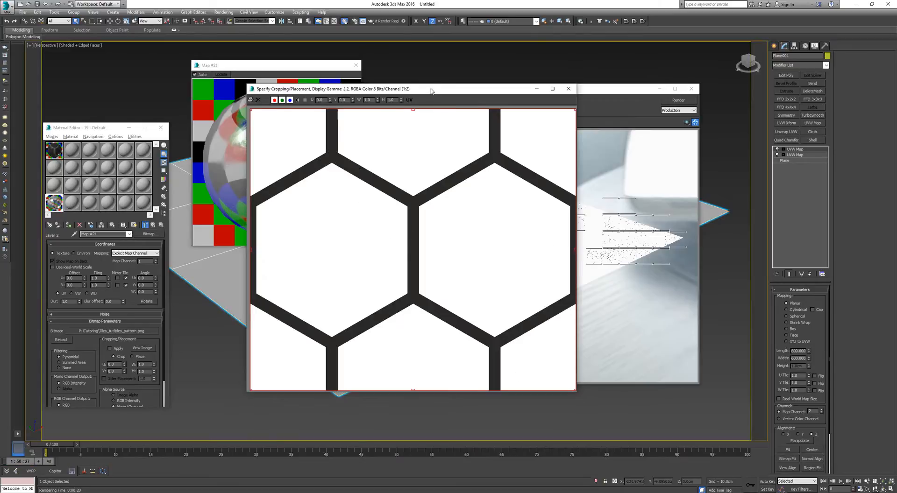
drag(431, 90, 411, 64)
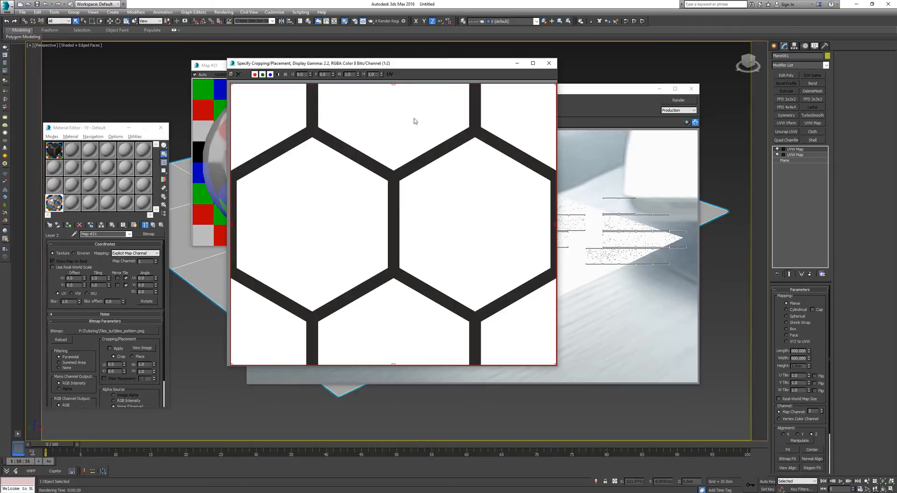
click(549, 63)
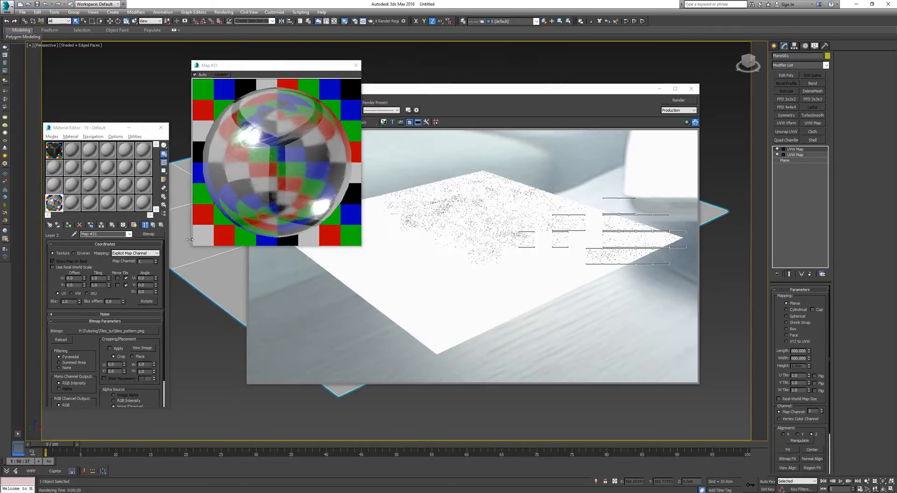
Step: Show the tile bitmap in the viewport and delete both UVW Map modifiers from the plane
click(134, 225)
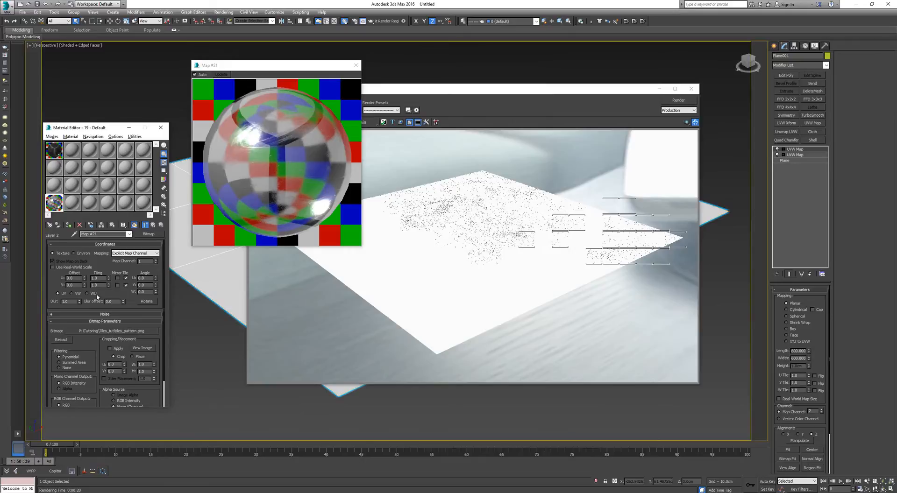
click(690, 88)
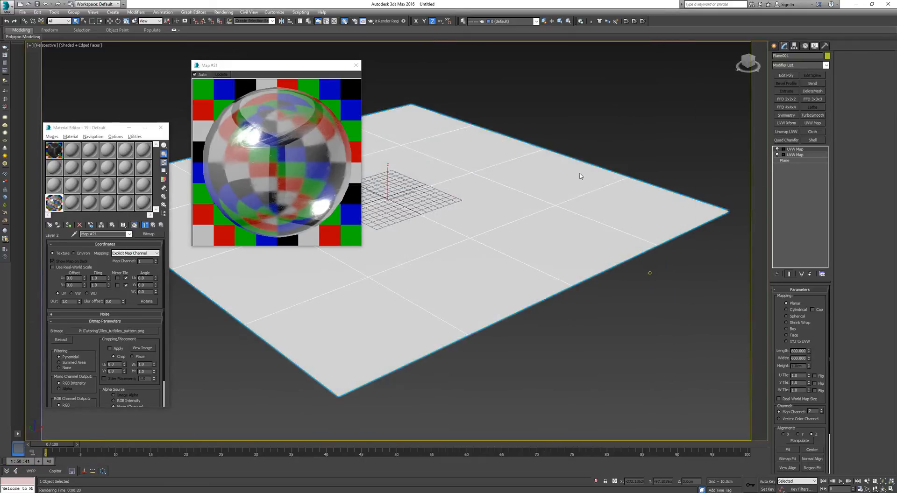
click(356, 65)
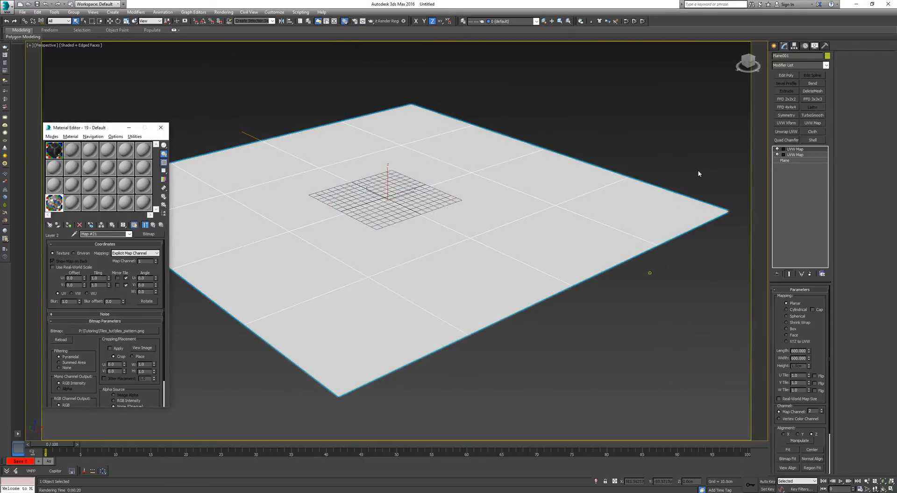
click(809, 275)
click(808, 274)
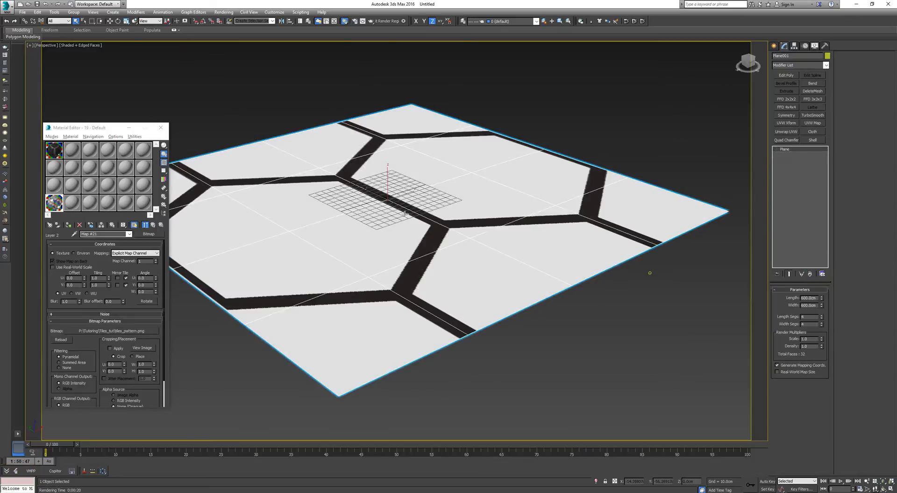
Step: Compare the hexagon pattern on the plane with the full source image of the bitmap
alt+middle_drag(649, 273, 638, 315)
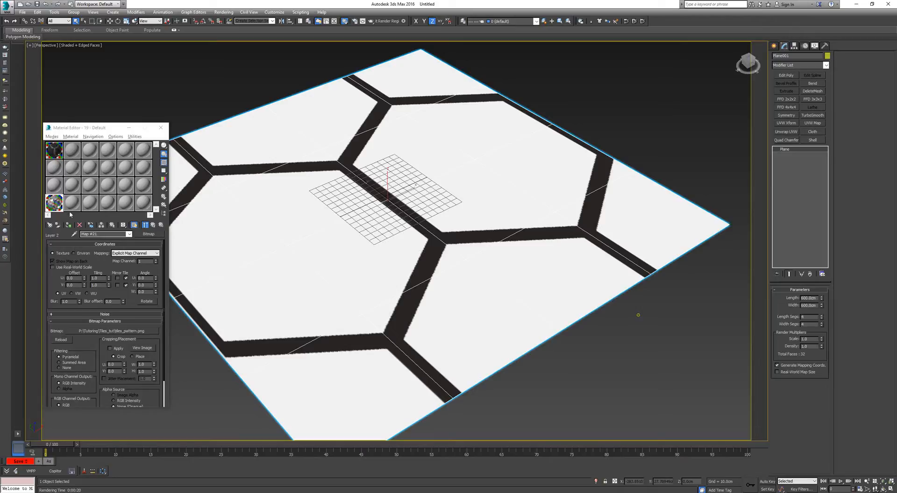
click(140, 347)
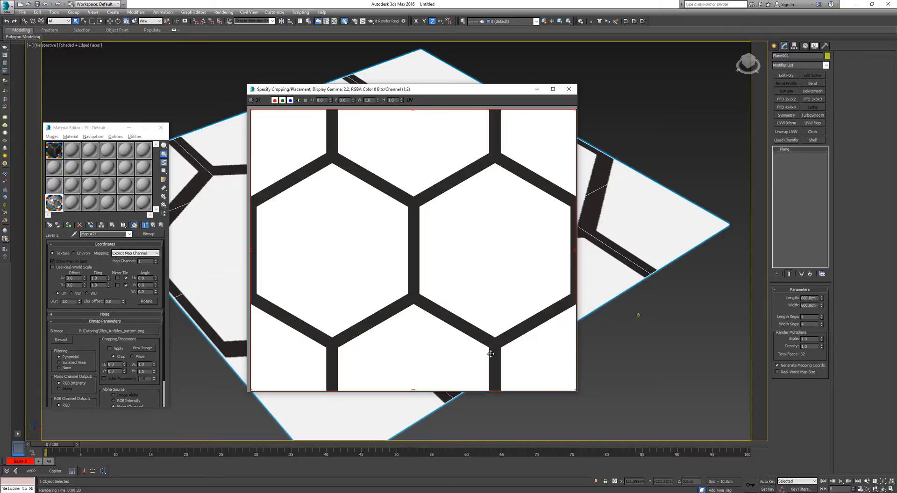
click(569, 91)
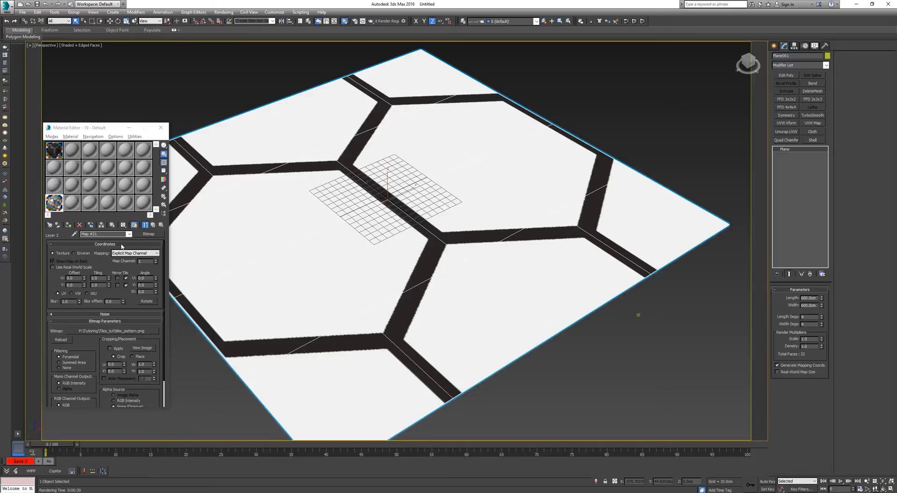
Step: Enable Use Real-World Scale for the tile bitmap and set its width and height to 60 cm
click(146, 225)
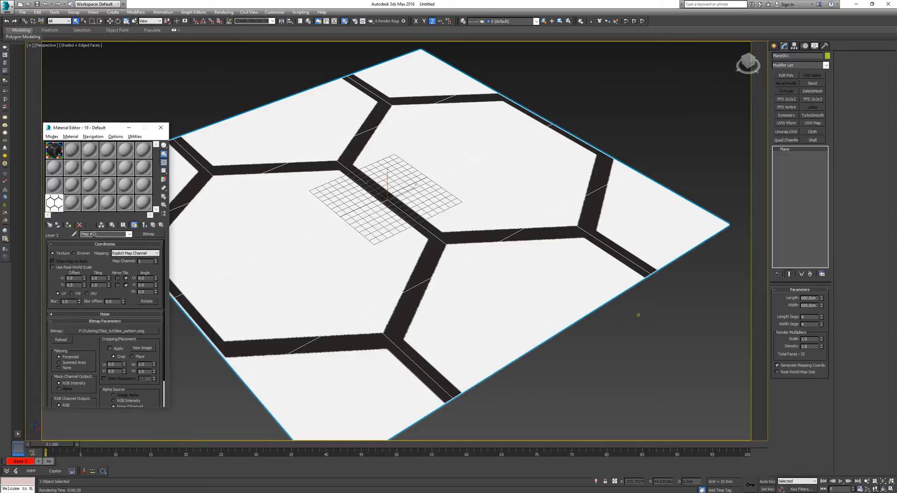
click(61, 268)
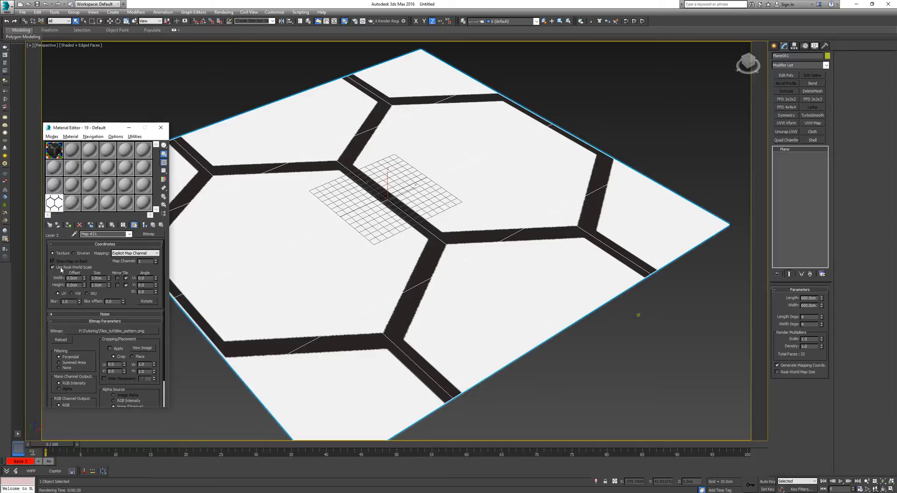
double_click(99, 278)
text(60)
key(Return)
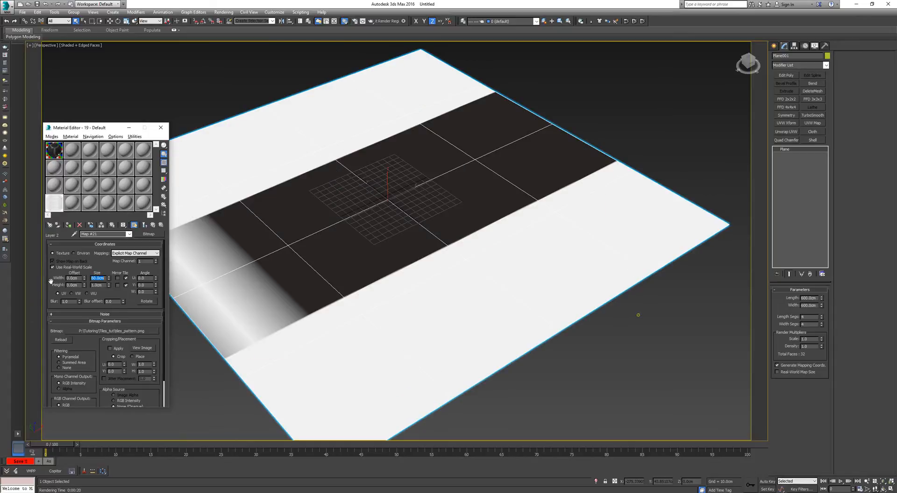
text(60)
key(Return)
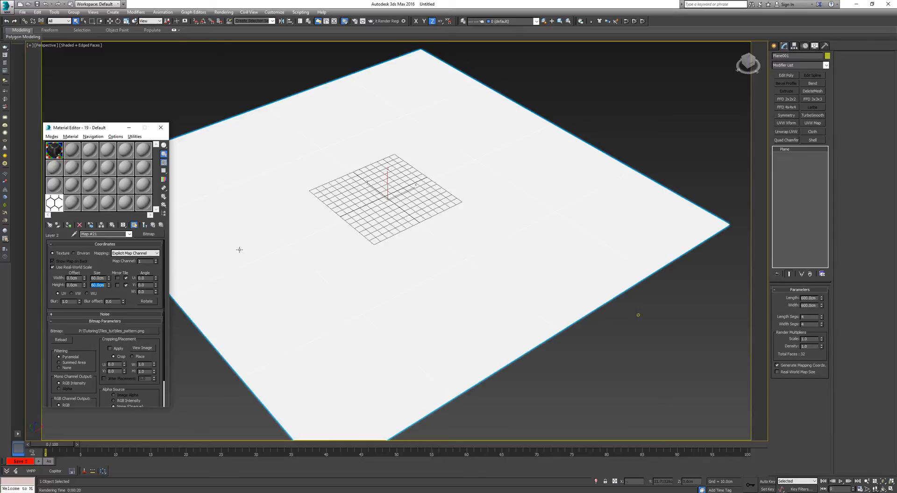
Step: Add a UVW Map modifier to the plane with Real-World Map Size enabled
click(814, 123)
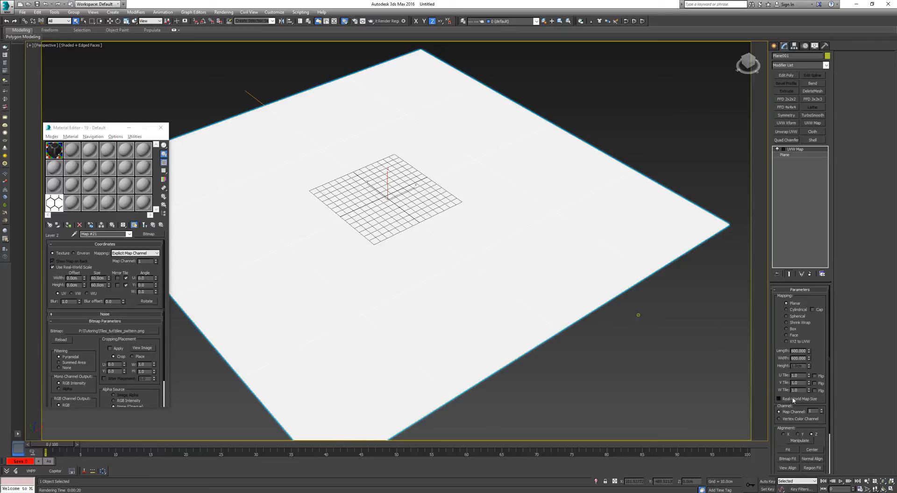
click(779, 399)
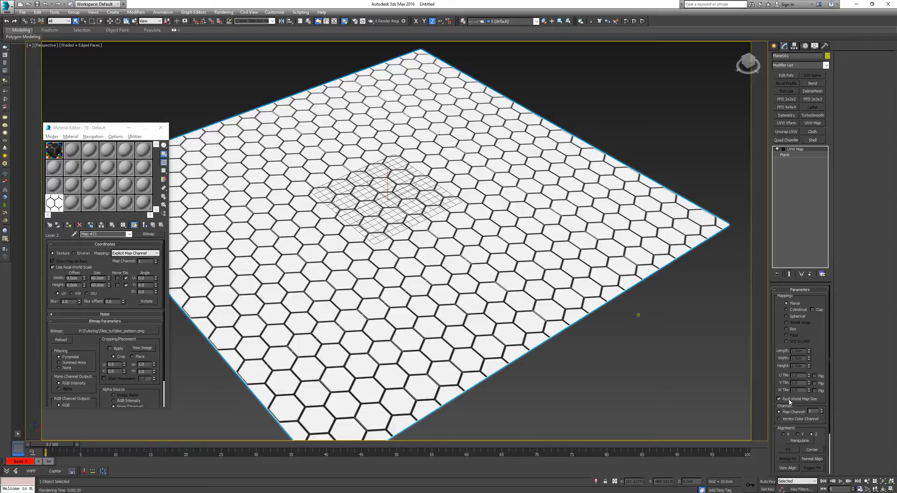
alt+middle_drag(428, 295, 430, 283)
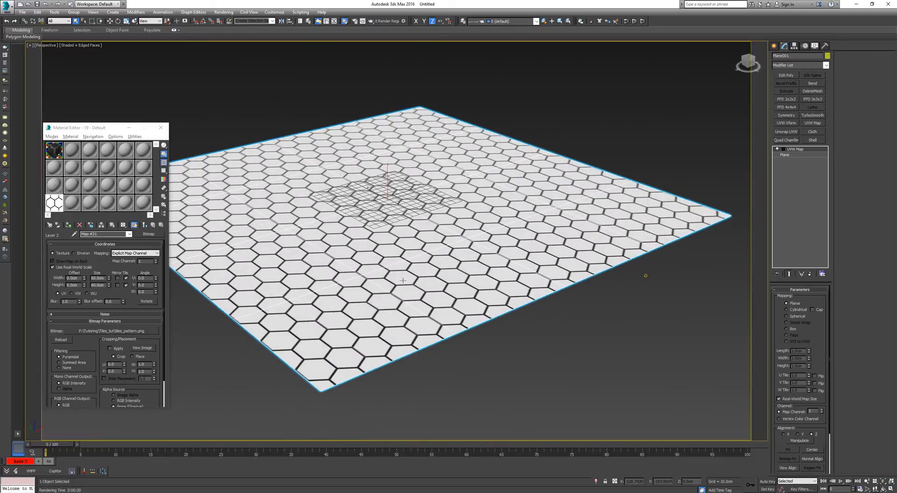
double_click(98, 278)
text(50)
key(Return)
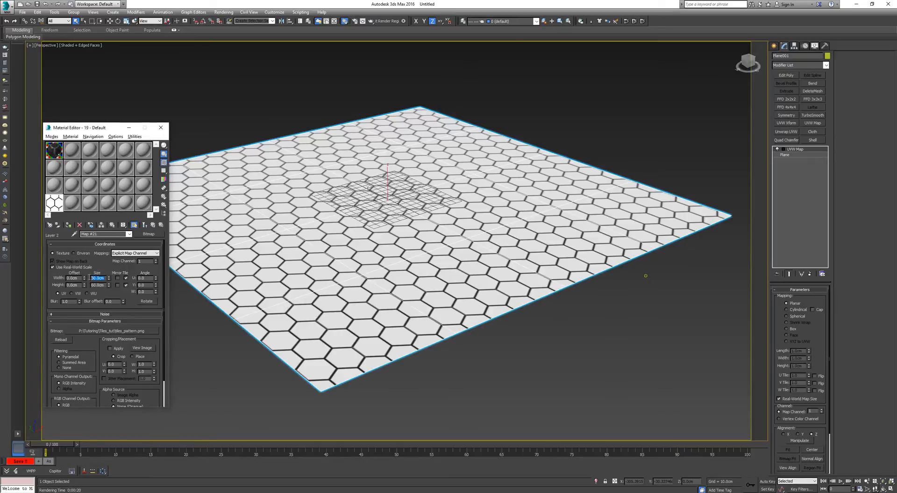
text(60)
key(Return)
double_click(98, 285)
text(50)
key(Return)
double_click(98, 278)
text(50)
key(Return)
text(60)
key(Return)
text(50)
key(Return)
click(427, 234)
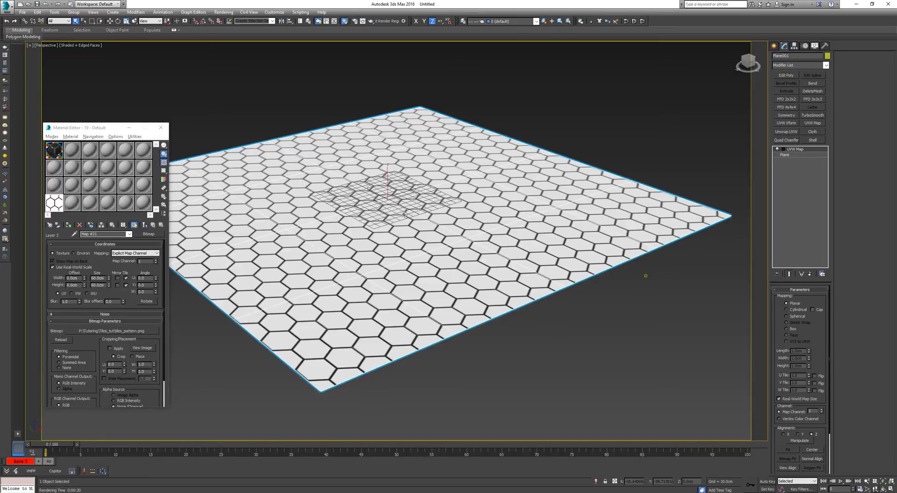
Step: Return to the Composite map, show the material's end result and open its enlarged sample preview
scroll(405, 214, up, 2)
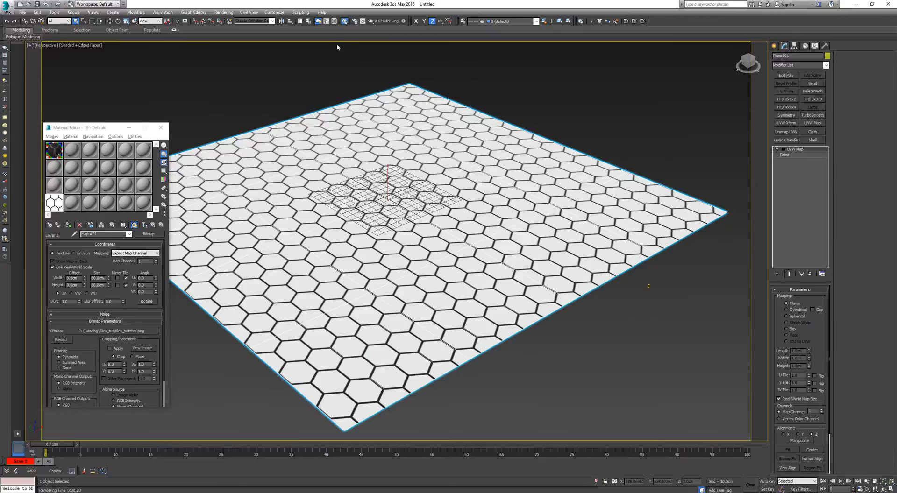
click(153, 225)
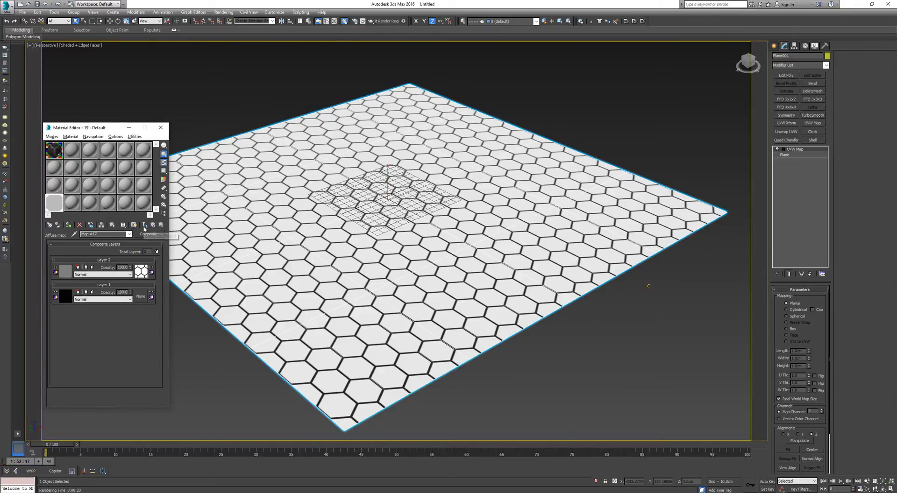
click(144, 226)
double_click(54, 203)
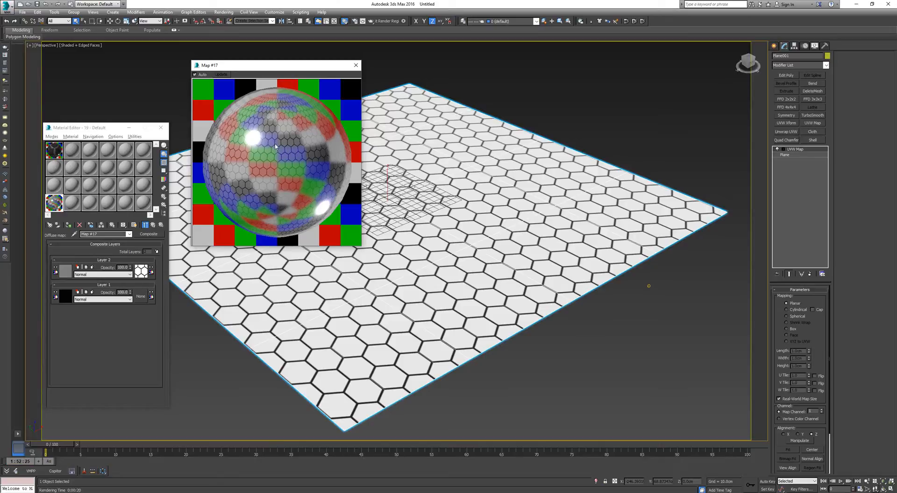
Step: Invert the output of the Layer 2 mask bitmap and render the perspective view
click(140, 271)
scroll(96, 307, down, 2)
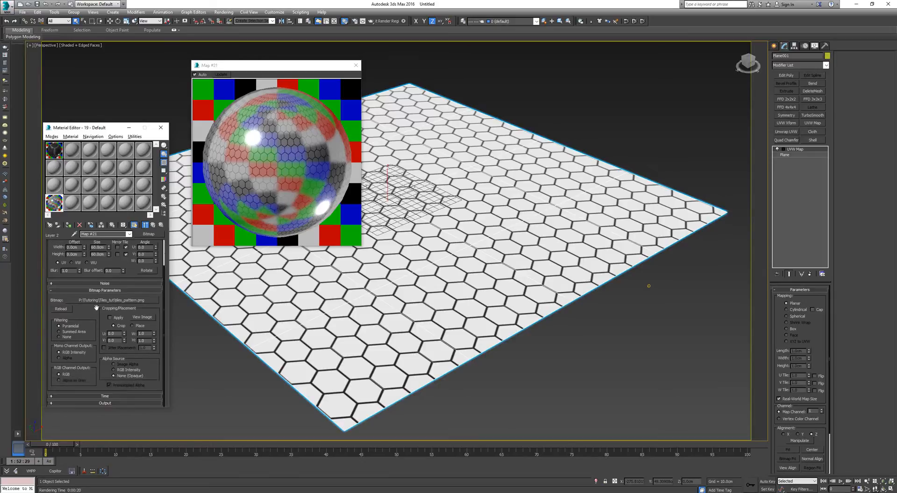
click(100, 403)
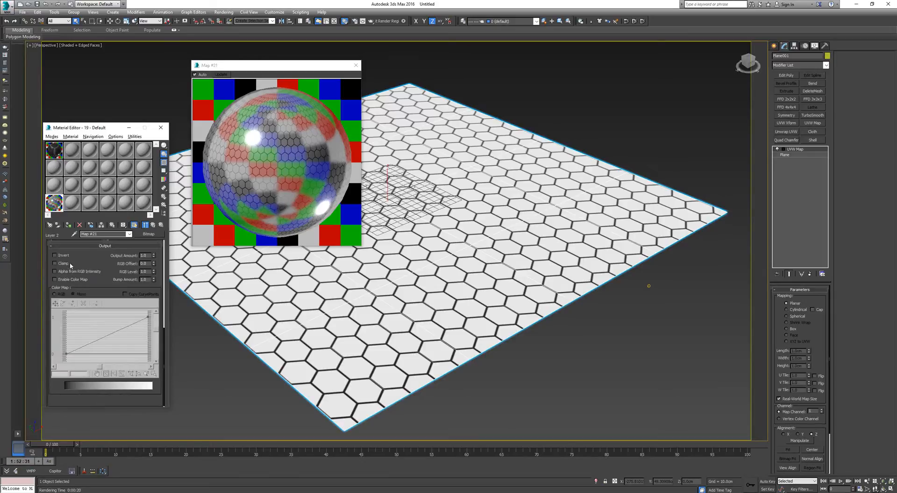
click(54, 256)
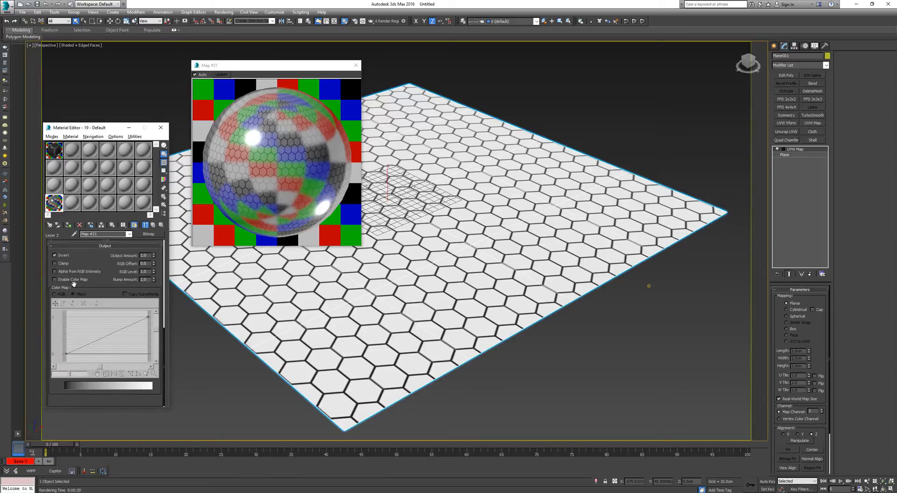
click(152, 225)
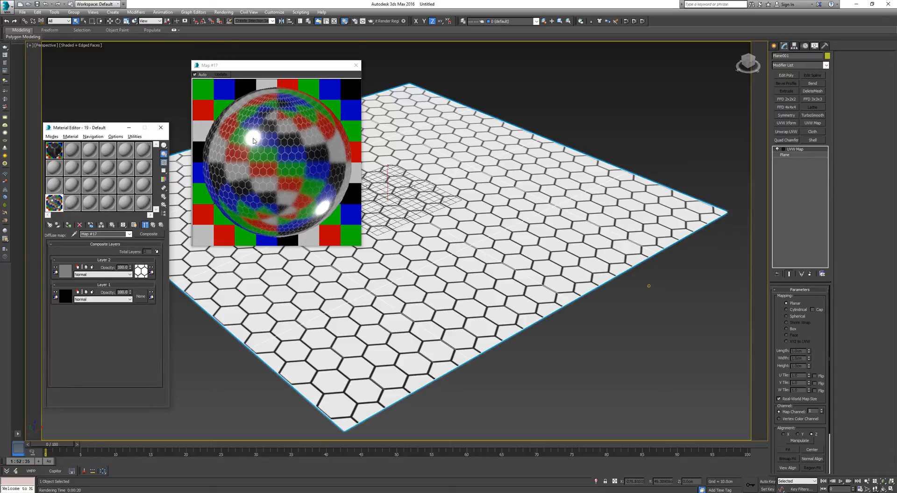
key(shift+q)
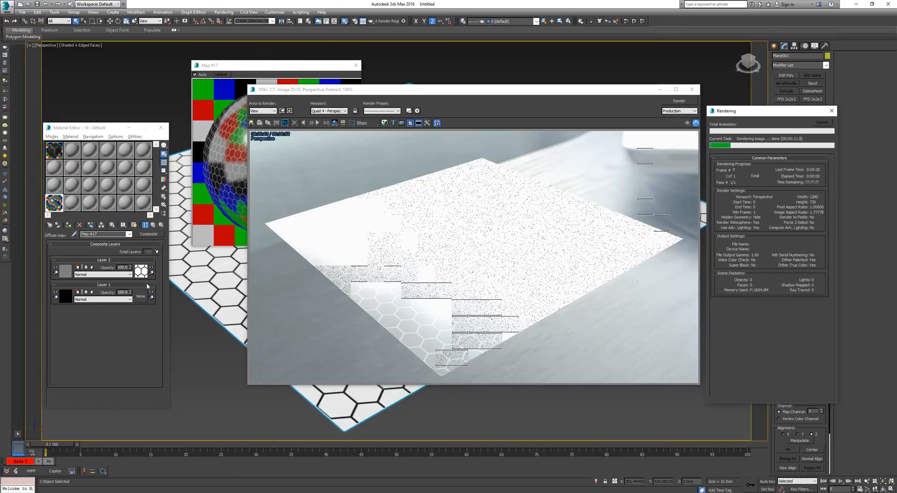
Step: Copy the hexagon mask bitmap from Layer 2 of the material's diffuse Composite map
click(153, 225)
scroll(107, 288, down, 5)
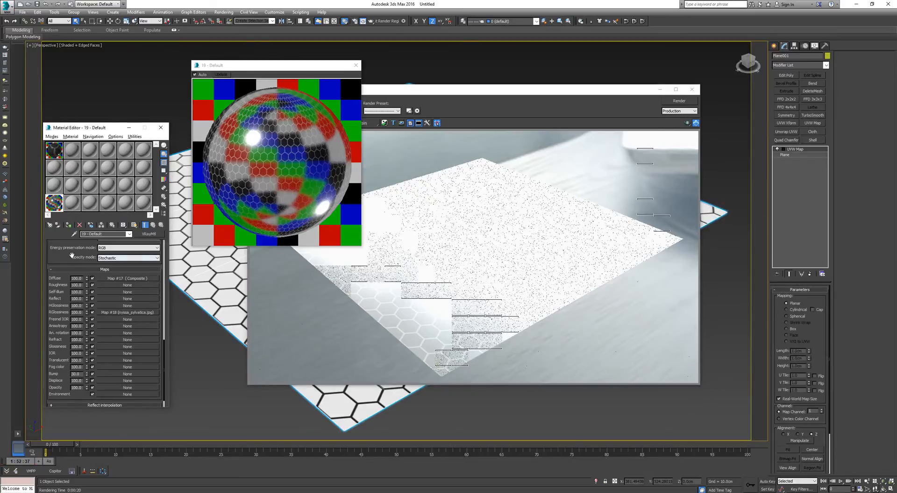
scroll(65, 280, down, 2)
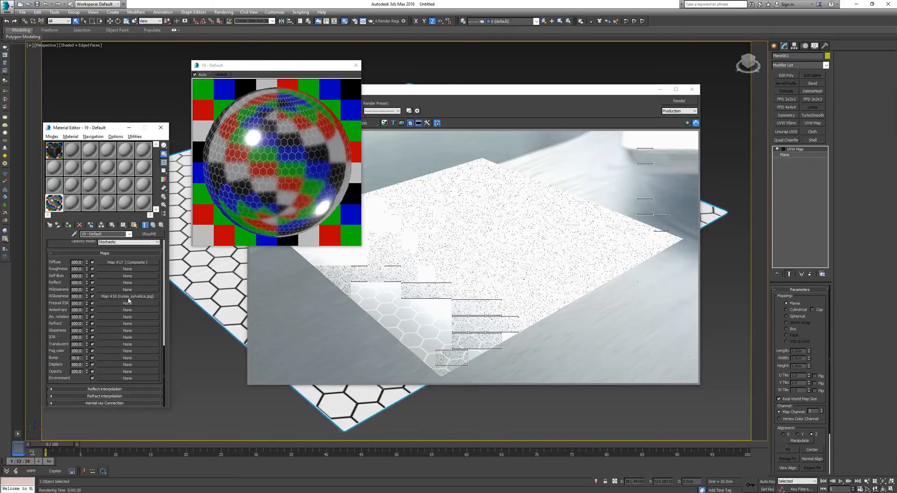
scroll(129, 267, up, 1)
click(128, 267)
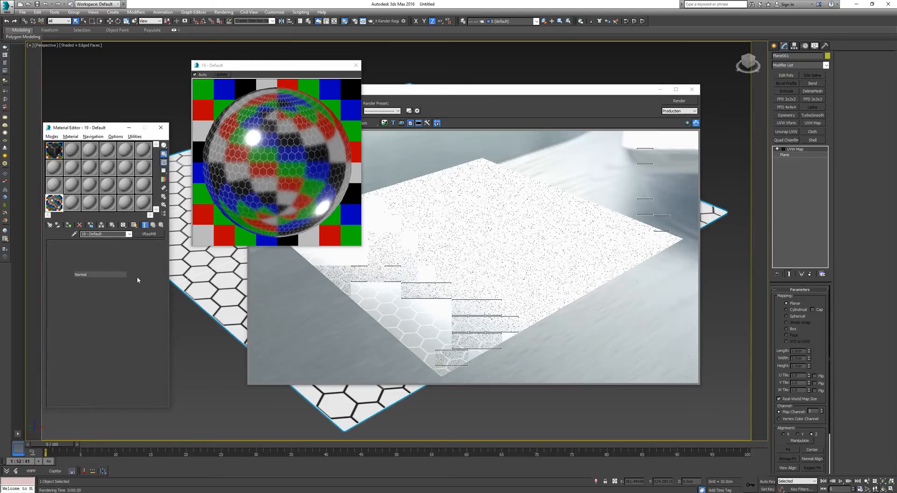
right_click(140, 277)
click(147, 288)
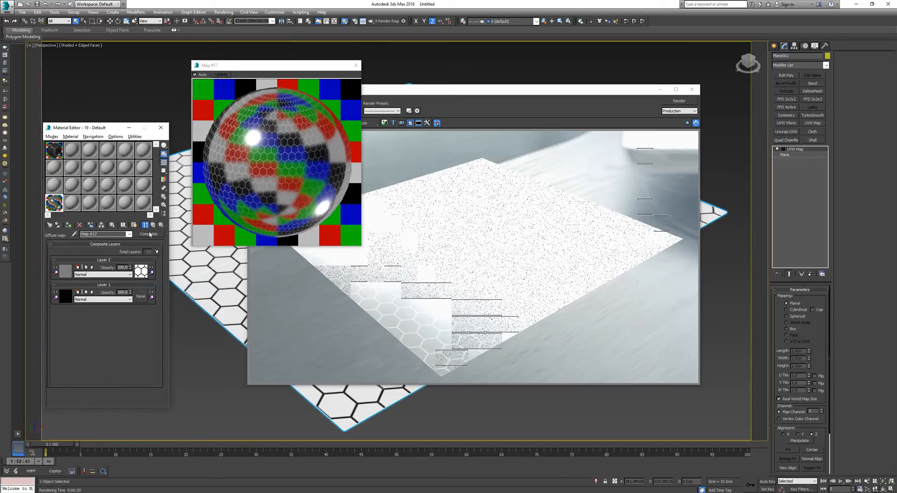
Step: Paste the copied hexagon bitmap as a copy into the material's Bump map slot and open its settings
click(153, 225)
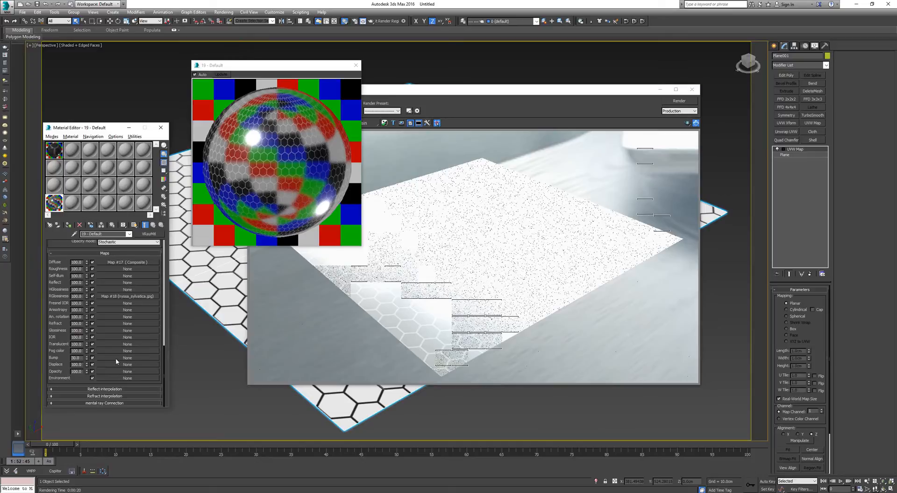
right_click(115, 359)
click(122, 363)
click(118, 358)
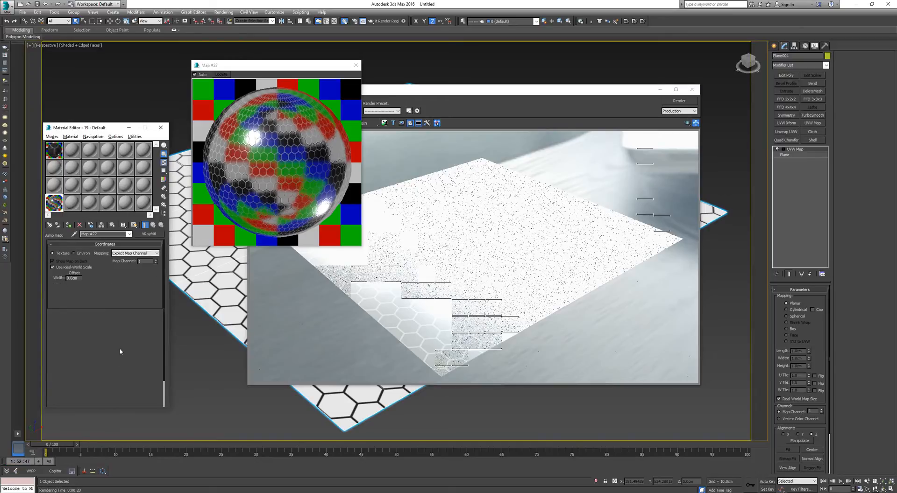
Step: Turn off the bump bitmap's Invert output option and render the perspective view with a stronger bump amount
scroll(75, 404, down, 2)
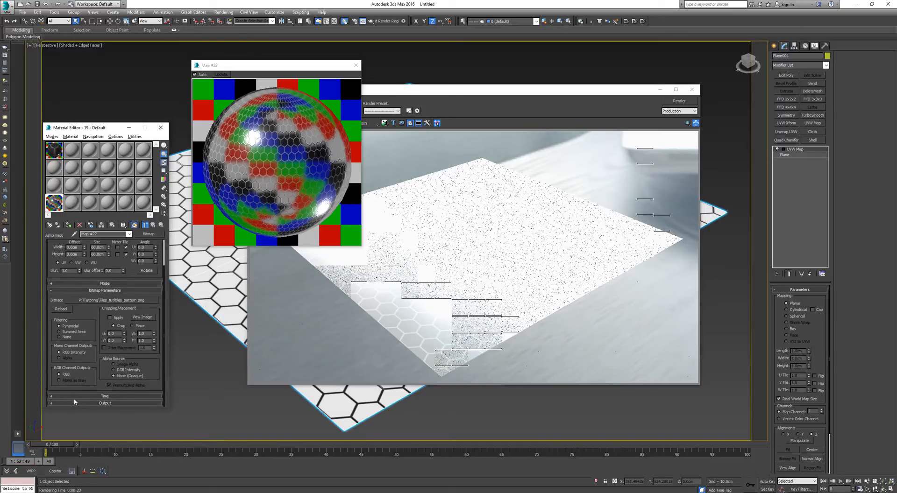
click(75, 402)
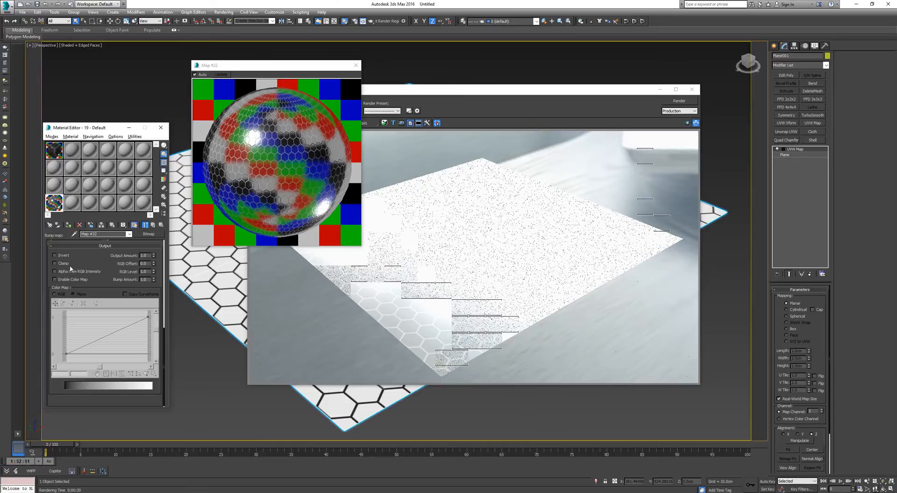
click(154, 226)
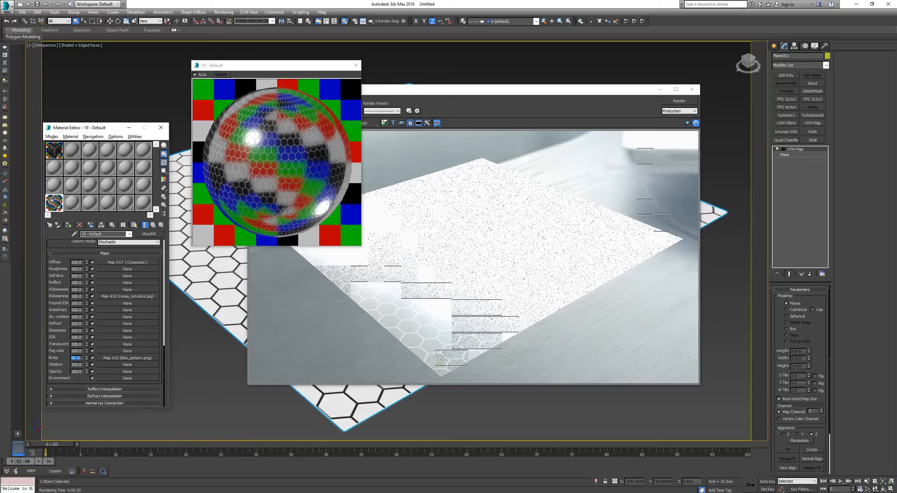
click(678, 101)
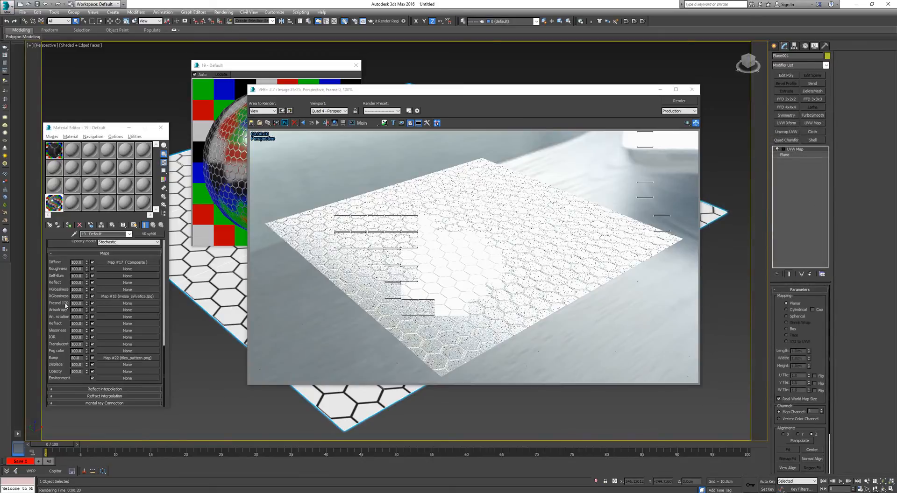
Step: Darken the material's reflection colour to a very dark grey
drag(57, 304, 56, 335)
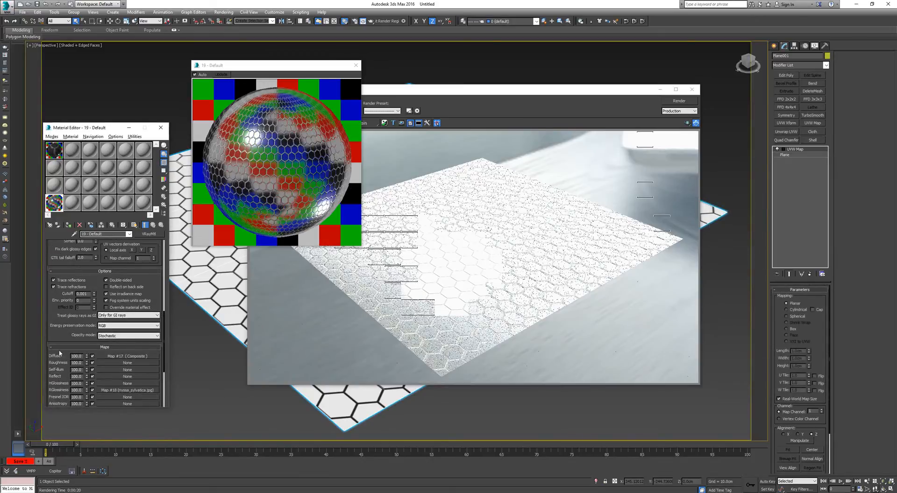
drag(55, 245, 59, 357)
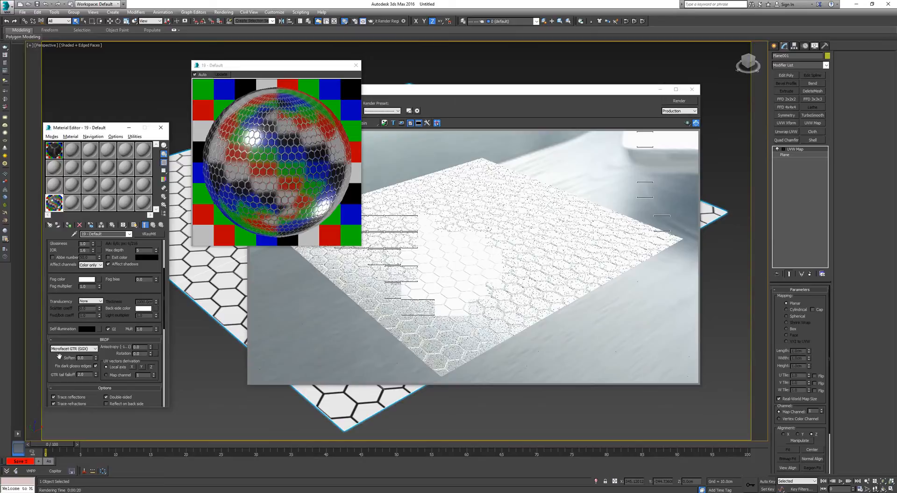
drag(59, 275, 67, 370)
click(86, 265)
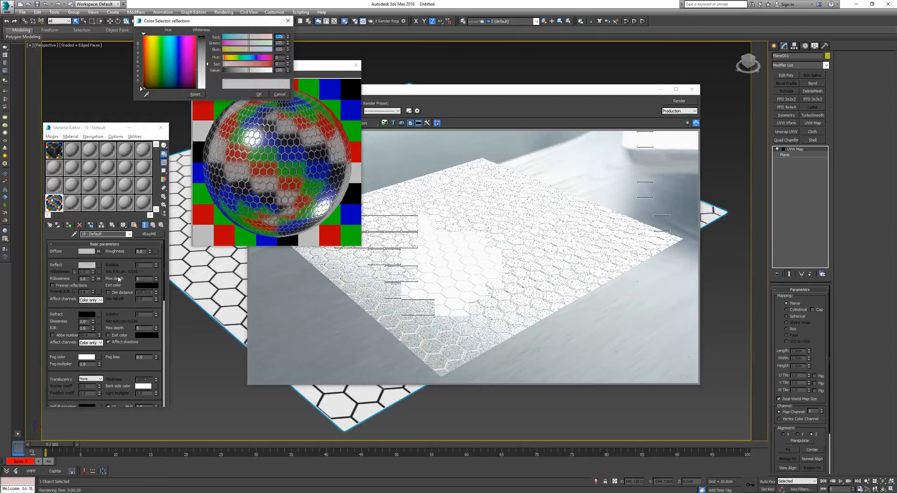
drag(246, 71, 225, 71)
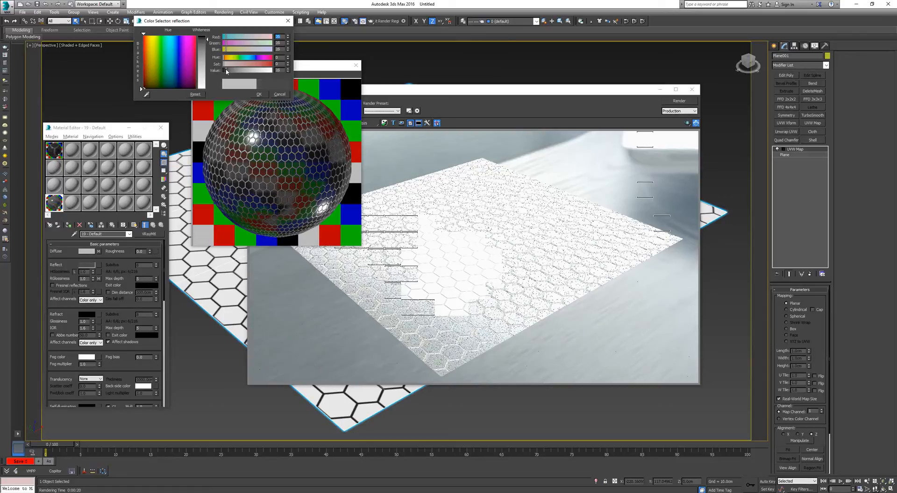
click(257, 94)
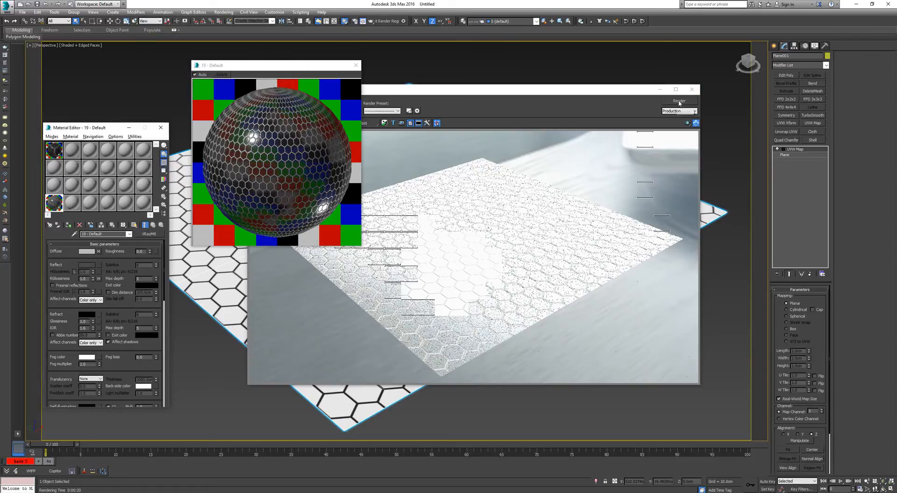
Step: Render the perspective view to check the darker reflections, then stop the render and close the frame buffer
click(679, 101)
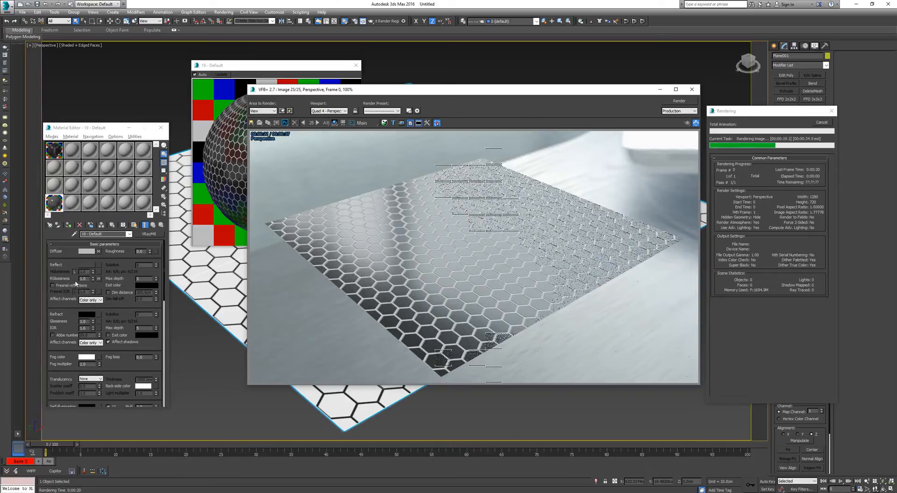
click(821, 123)
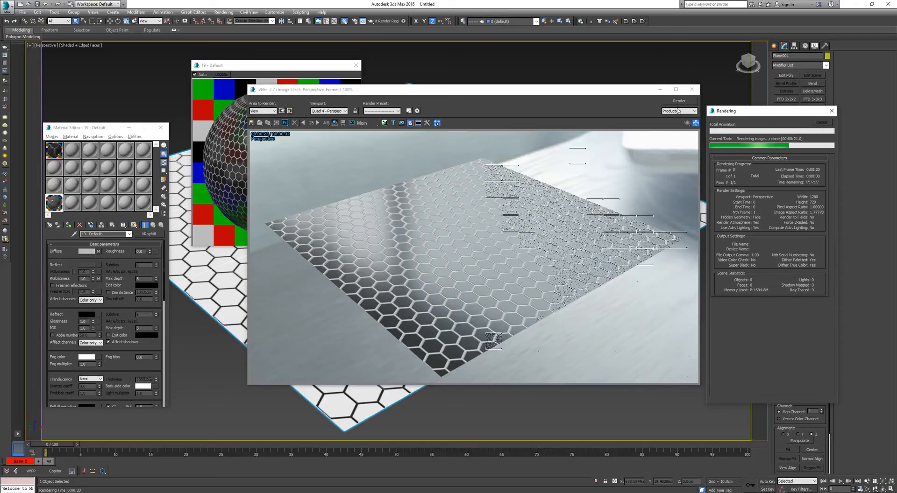
click(690, 90)
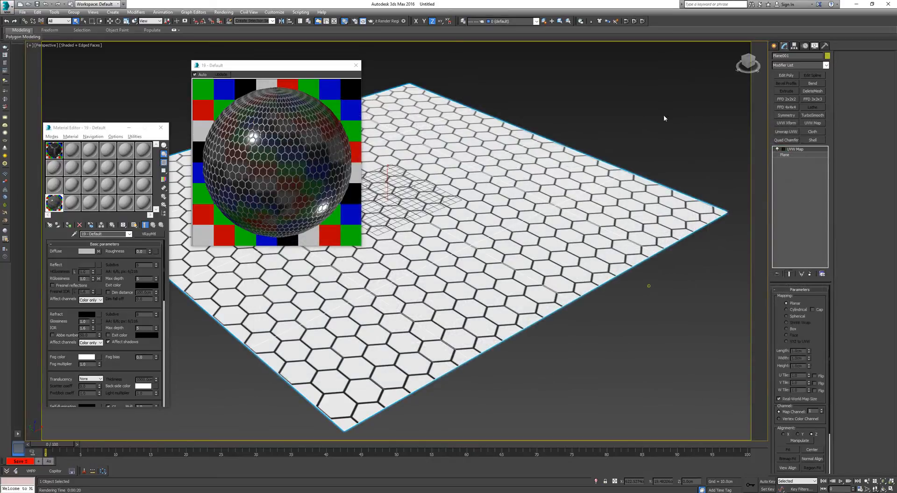
Step: Open the reflection glossiness bitmap's settings and close the enlarged sample preview
click(98, 278)
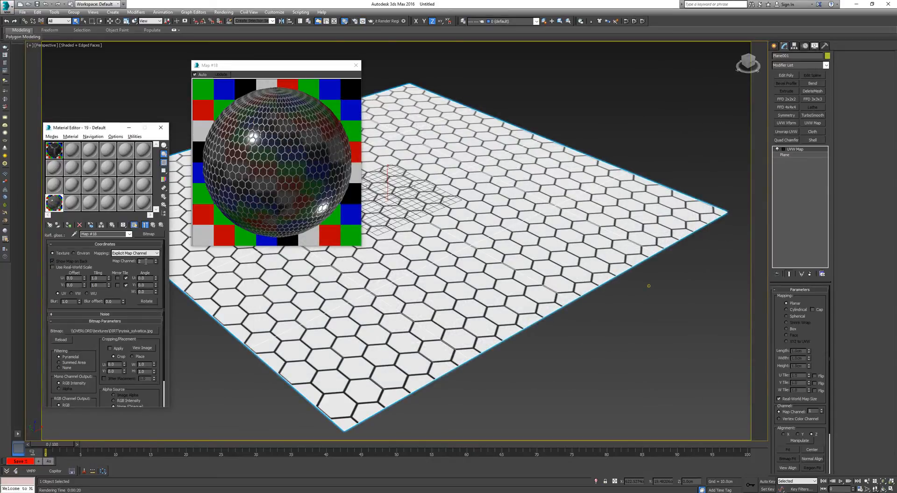
double_click(143, 260)
click(356, 65)
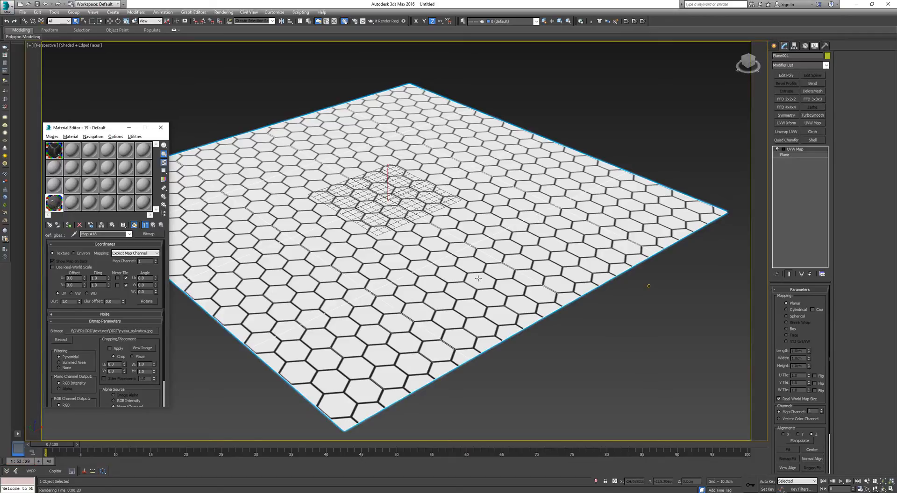
Step: Add a second UVW Map modifier on map channel 2 to the plane, and show the glossiness bitmap in the viewport using channel 2
click(815, 123)
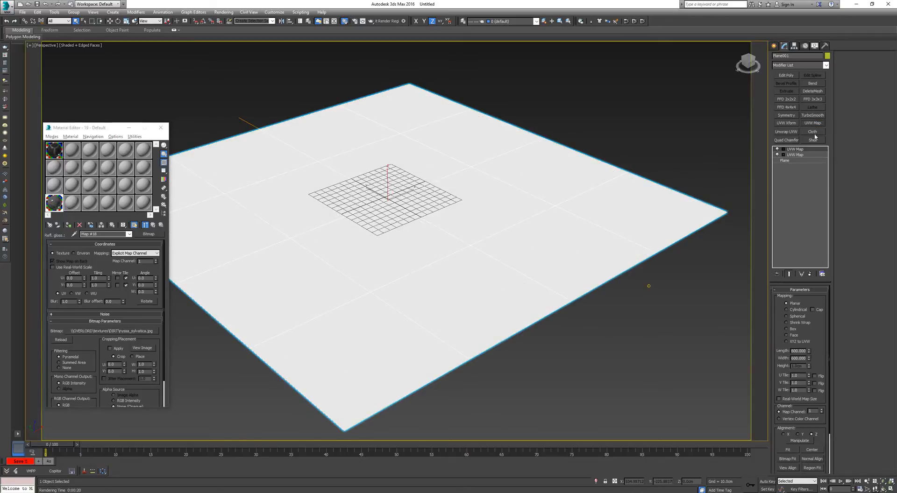
click(821, 410)
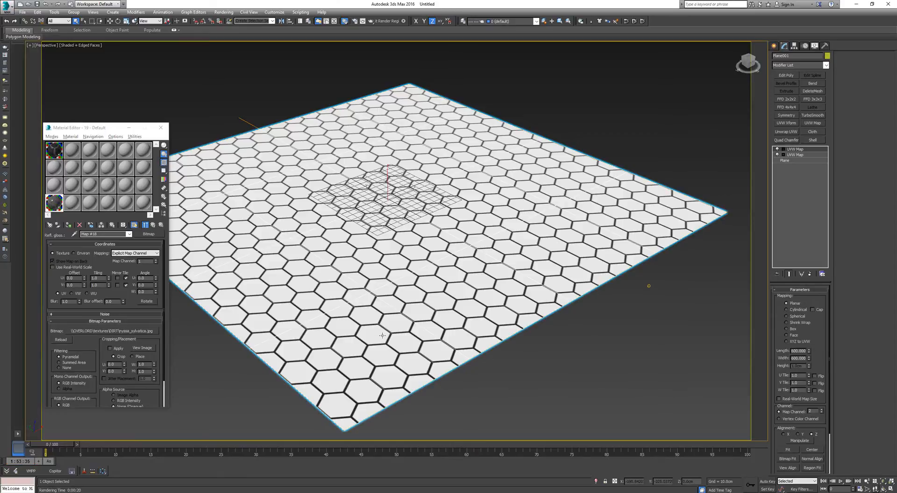
click(157, 262)
click(134, 225)
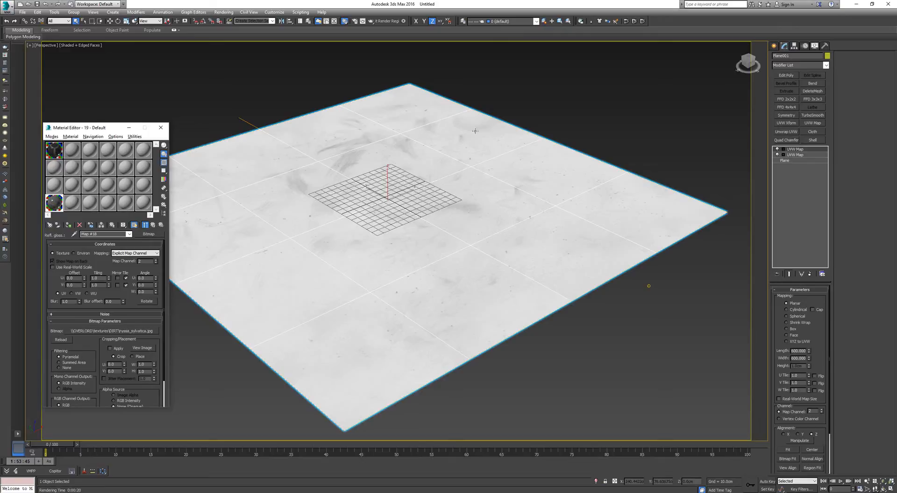
Step: Check the Layer 2 mask bitmap in the diffuse Composite map, then return to the main material settings
click(152, 225)
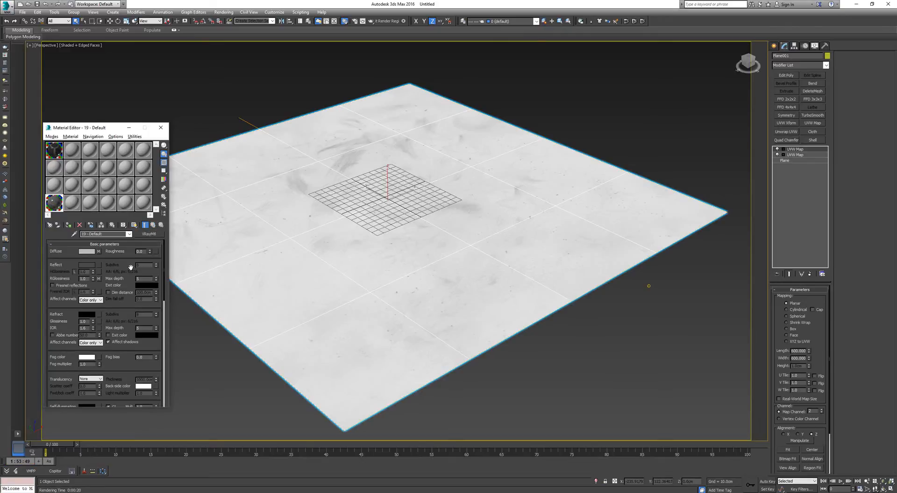
scroll(125, 262, down, 3)
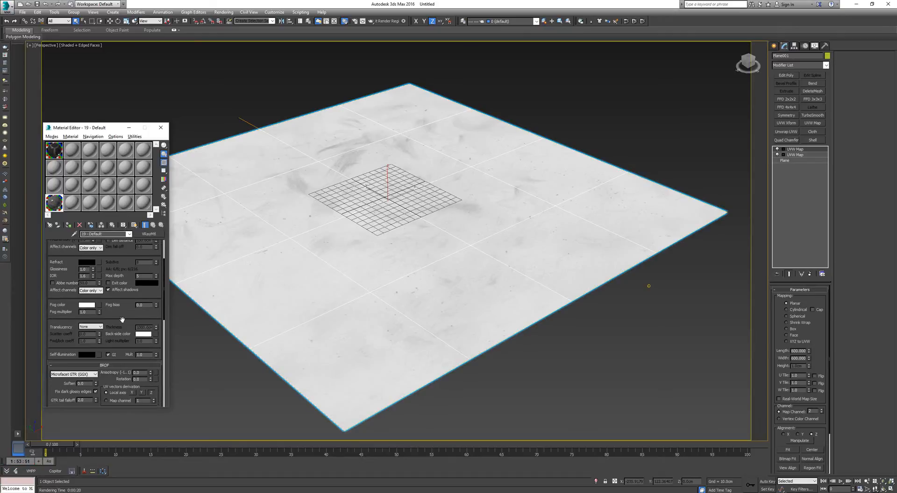
scroll(122, 319, down, 9)
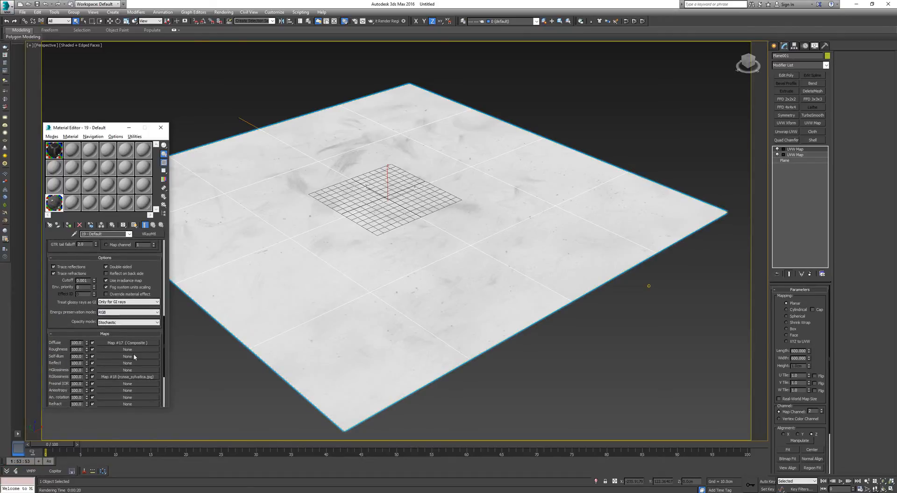
click(134, 344)
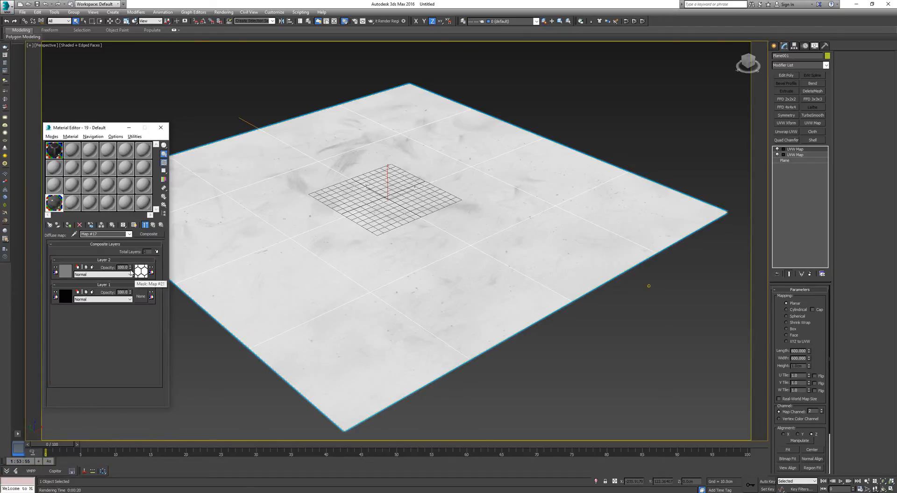
click(137, 271)
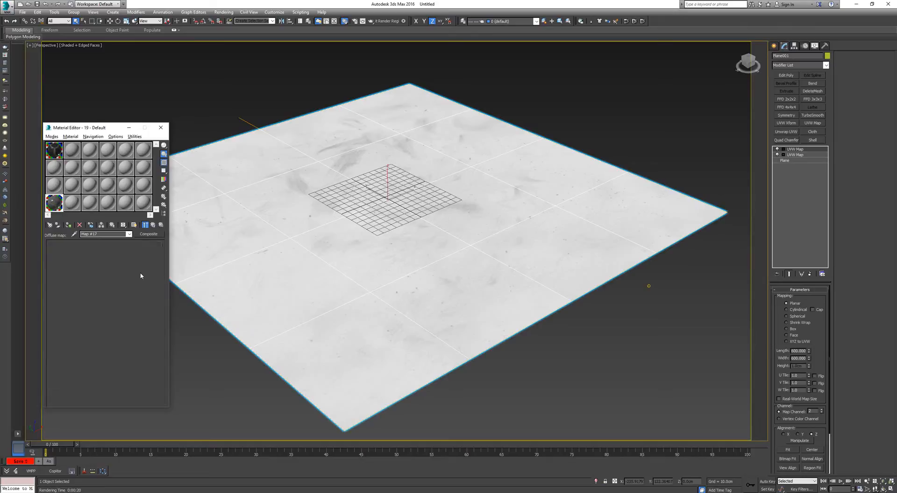
click(153, 224)
click(153, 224)
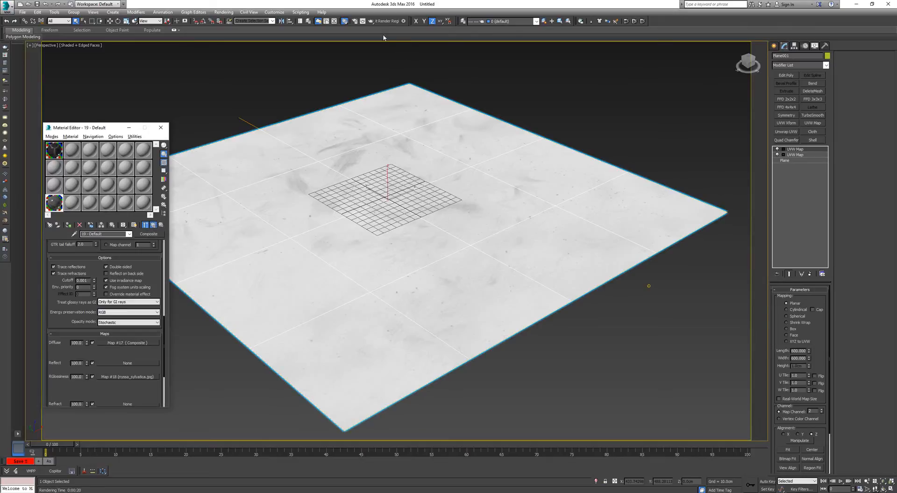
Step: Render the perspective view and inspect the tiles at the plane's near corner at 200% zoom
click(371, 21)
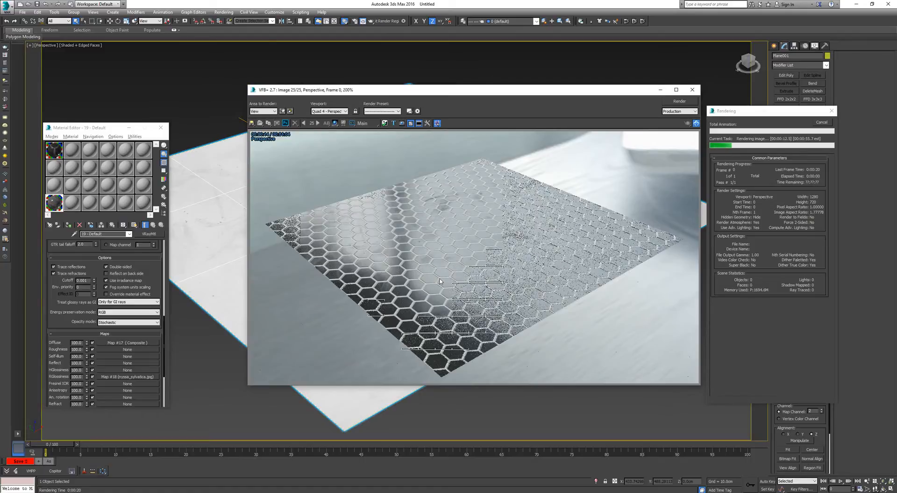
scroll(439, 281, up, 1)
middle_drag(468, 279, 415, 275)
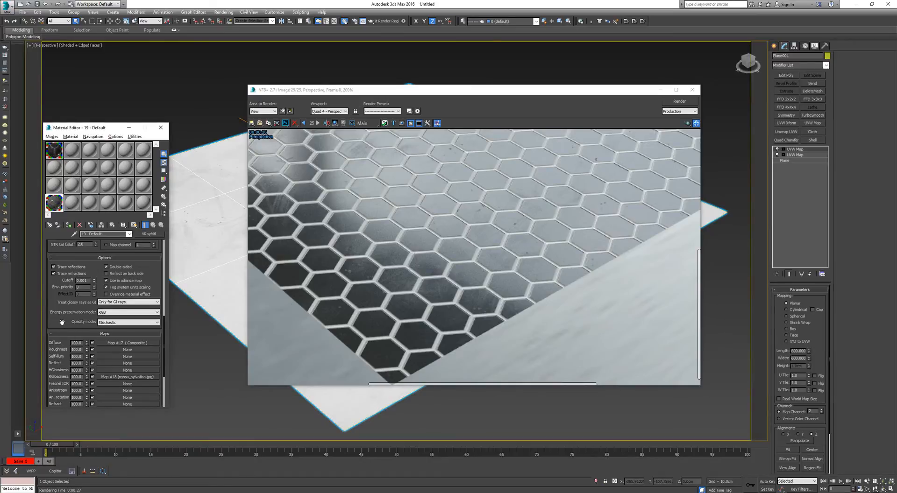
Step: Set the bump bitmap's blur to 0.2 and render the perspective view again
drag(78, 336, 99, 246)
click(116, 358)
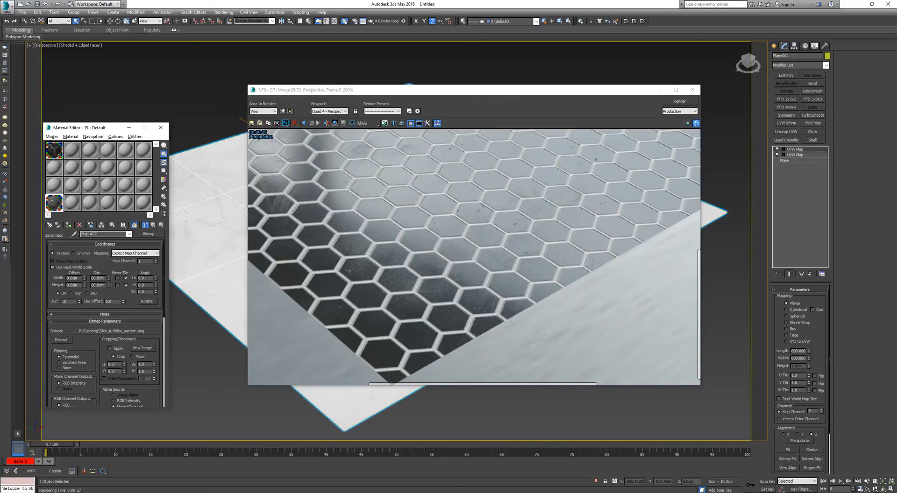
click(672, 102)
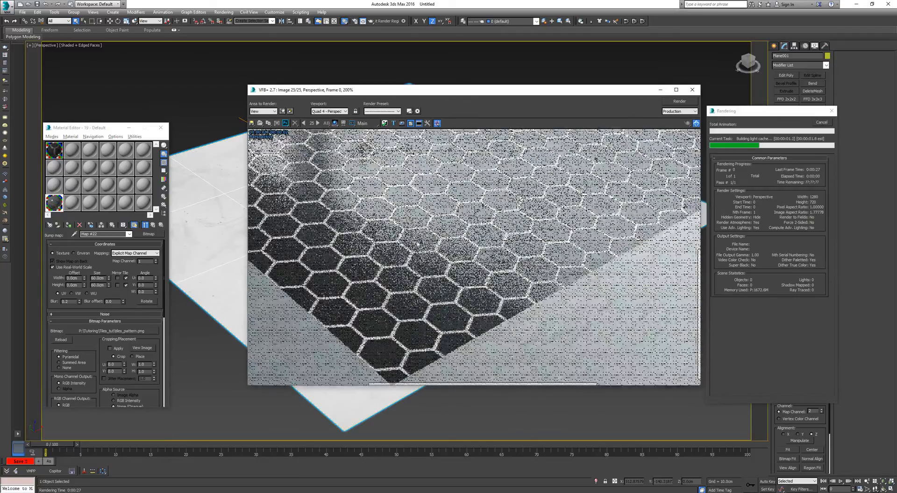
Step: Examine the hexagon edges, grout lines and reflection smudges across the rendered plane at 200% zoom
scroll(418, 299, down, 2)
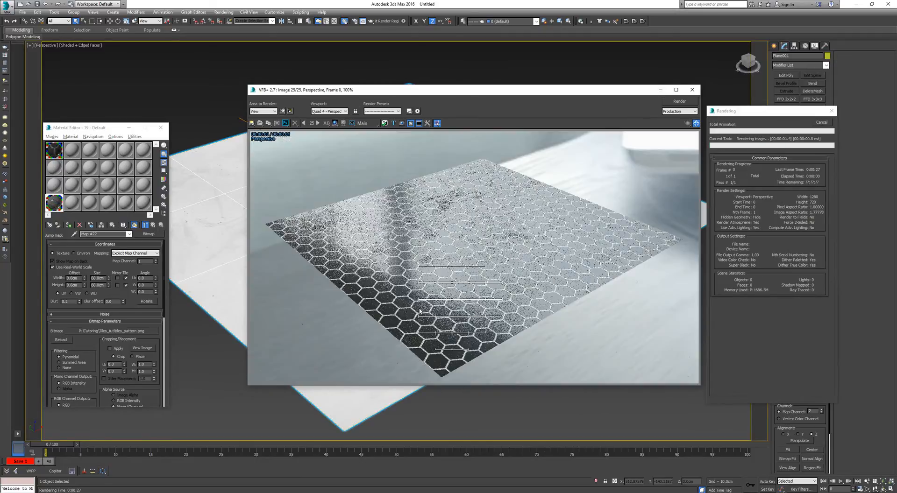
scroll(420, 322, up, 2)
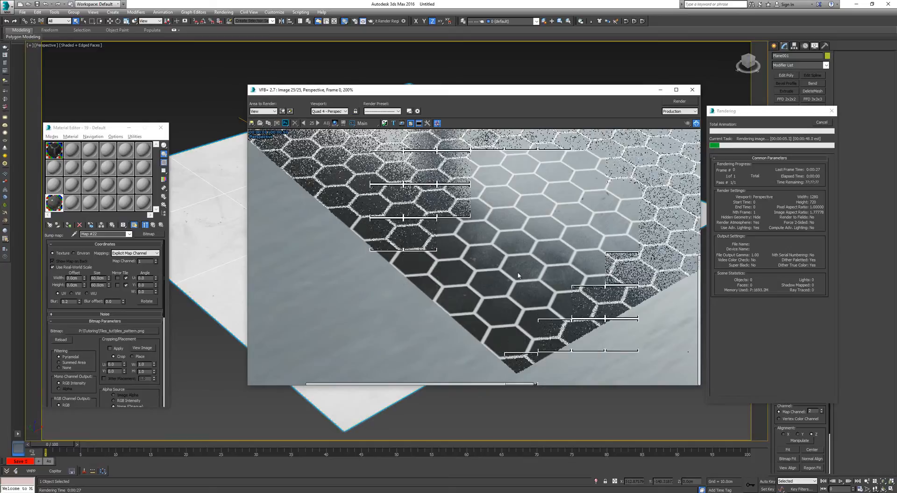
middle_drag(501, 202, 418, 266)
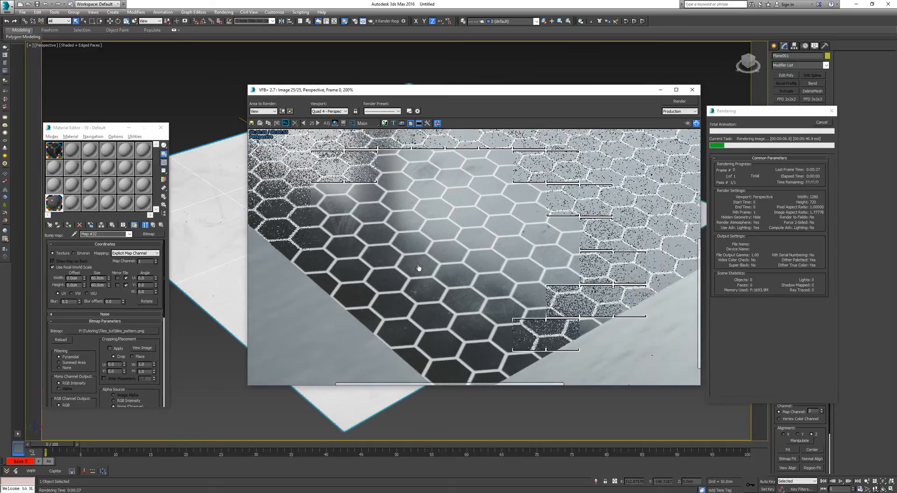
middle_drag(590, 272, 512, 274)
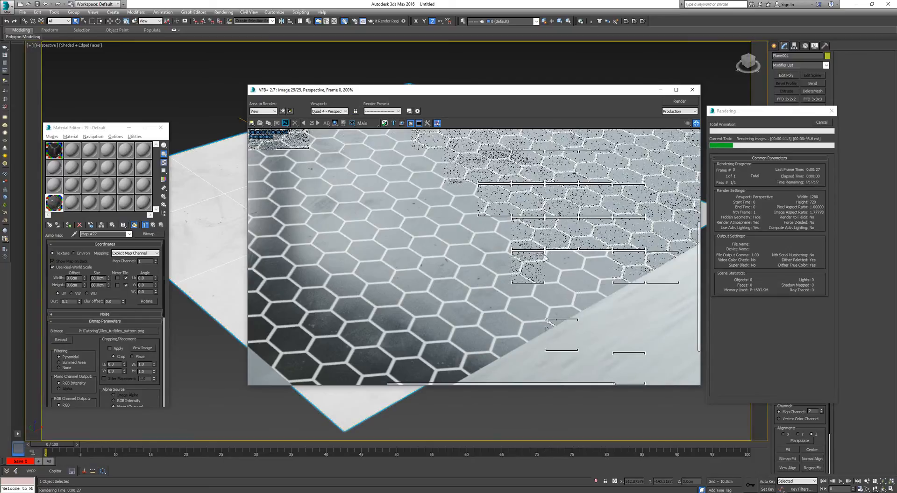
middle_drag(429, 196, 504, 314)
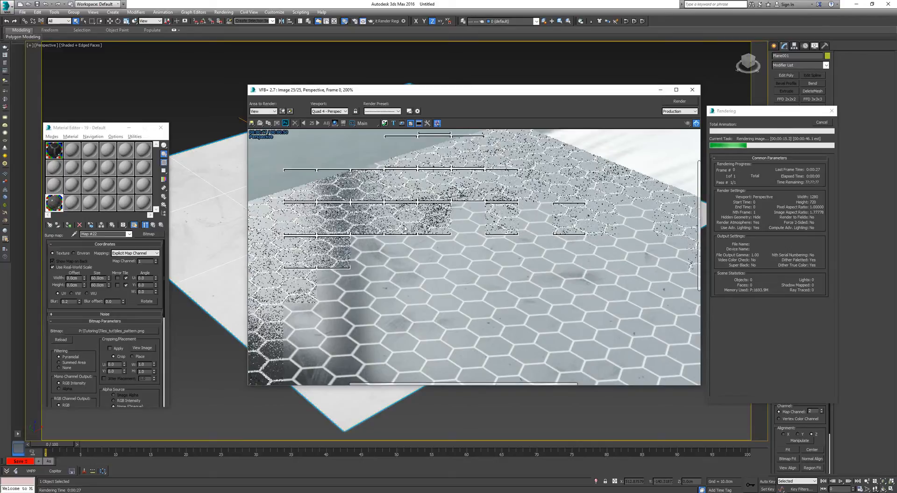
middle_drag(398, 267, 439, 224)
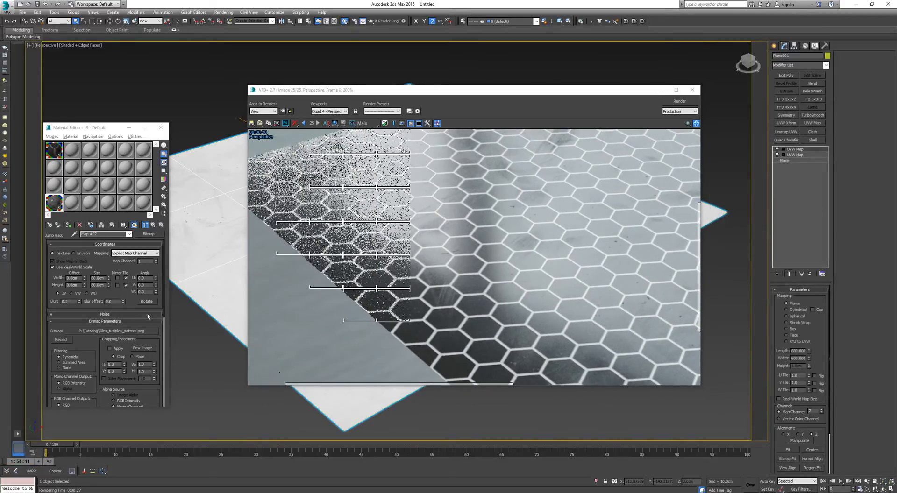
Step: Set the material's bump amount to 120 and render the perspective view
click(152, 224)
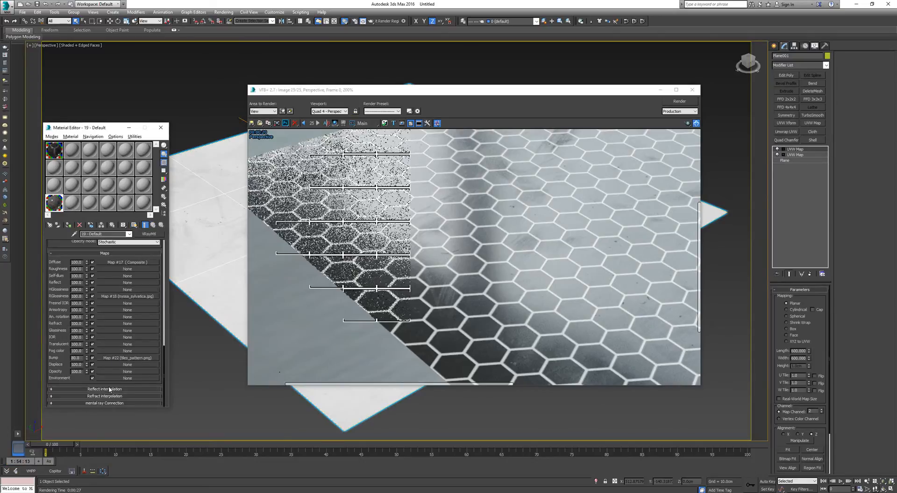
text(120)
key(Return)
click(679, 101)
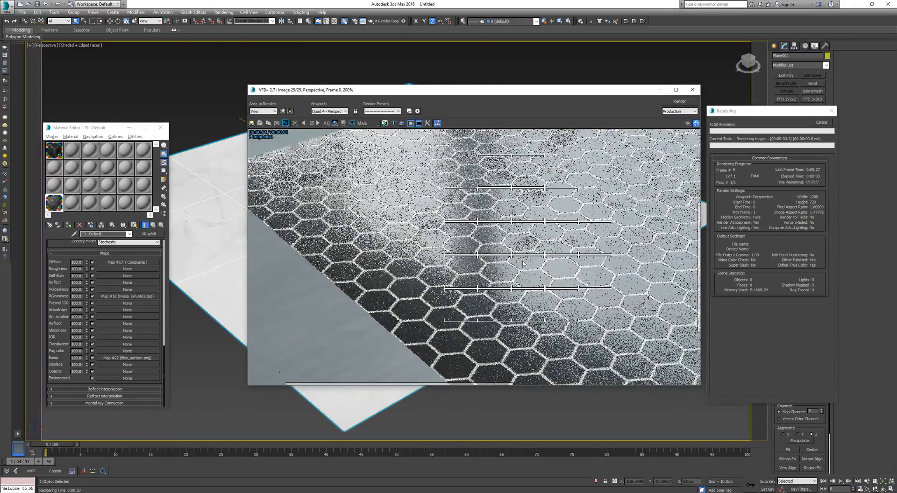
Step: Inspect the rendered hexagon edges and grout close up, then check the whole plane at 100% zoom
middle_drag(574, 247, 469, 268)
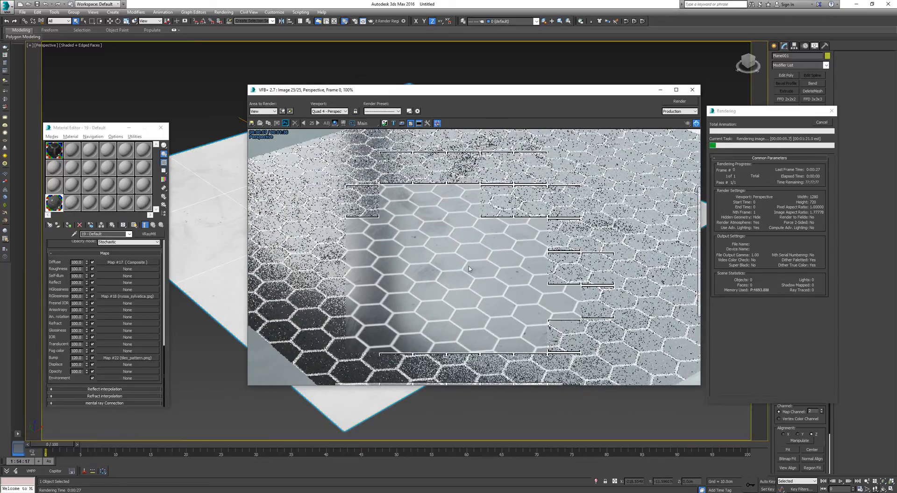
scroll(469, 268, down, 3)
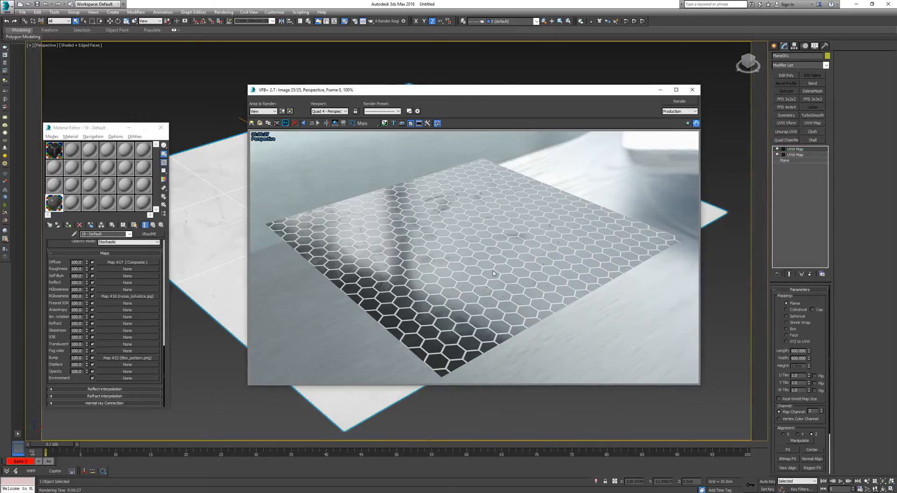
scroll(438, 298, up, 4)
scroll(438, 298, down, 2)
scroll(495, 286, up, 1)
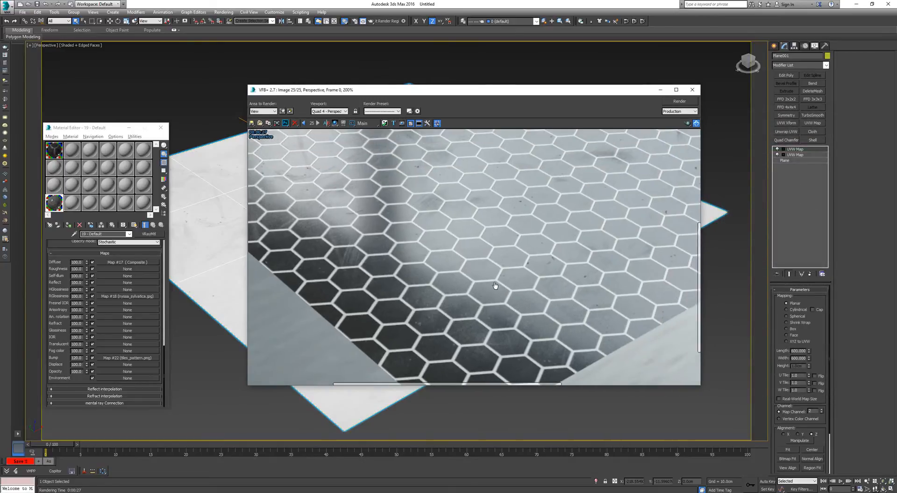
scroll(492, 280, down, 3)
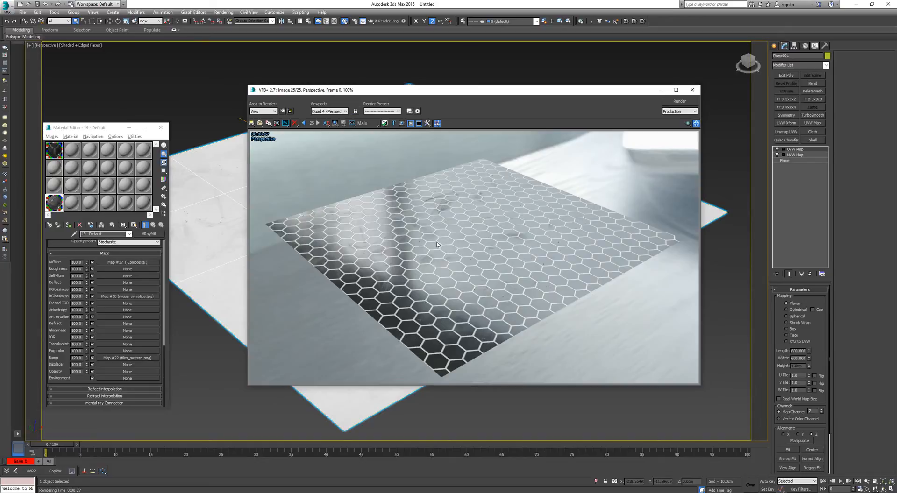
Step: Replace the Layer 2 mask bitmap in the diffuse Composite map with a Tiles map
click(128, 262)
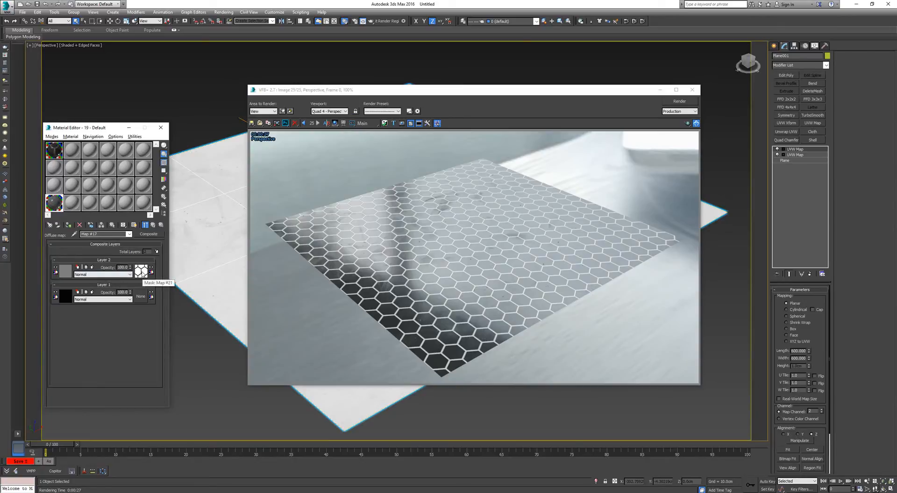
click(141, 270)
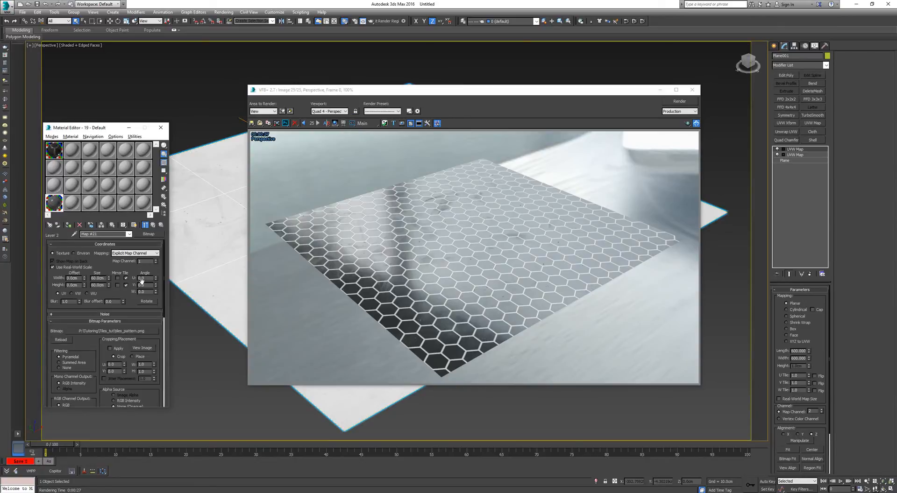
click(150, 235)
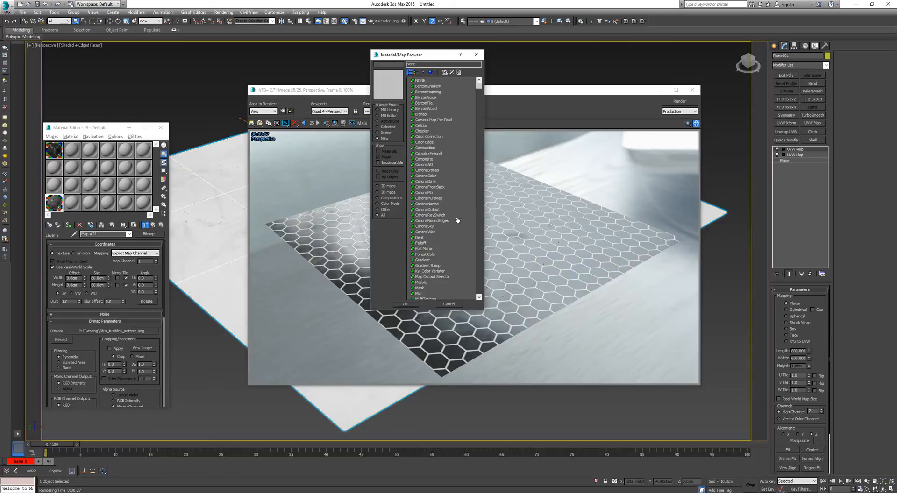
drag(460, 218, 461, 144)
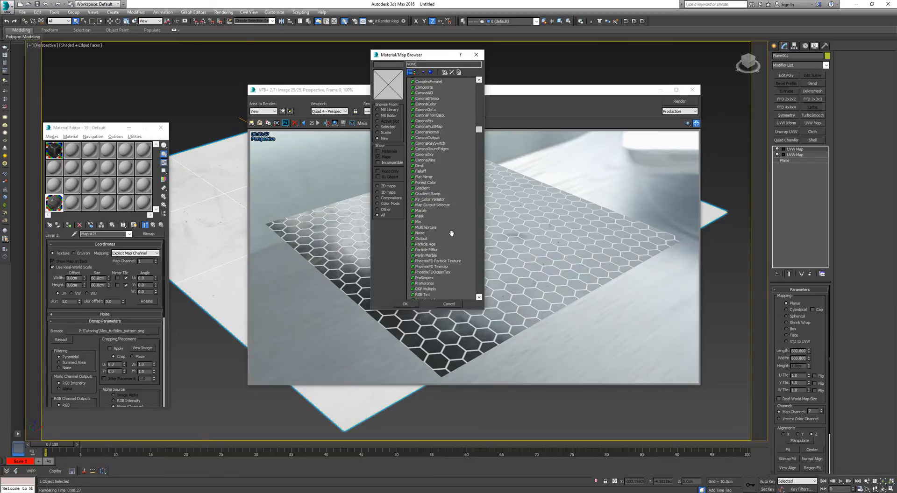
scroll(451, 233, down, 6)
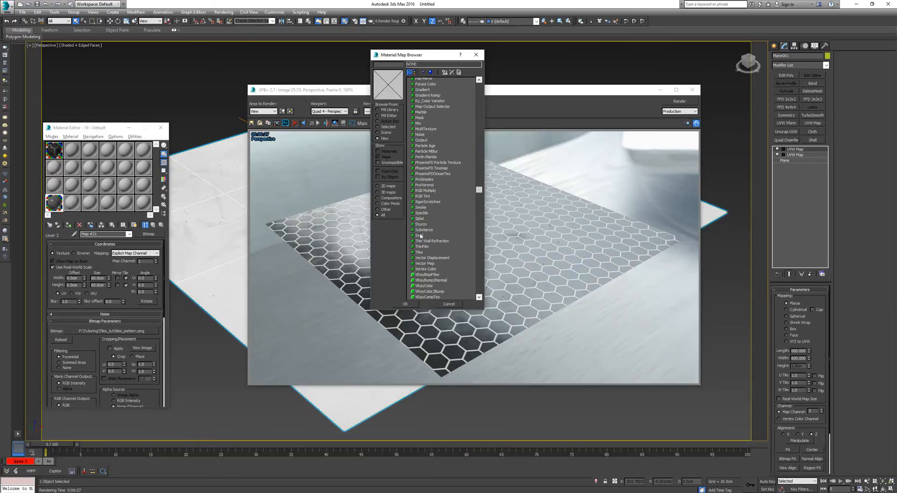
click(418, 252)
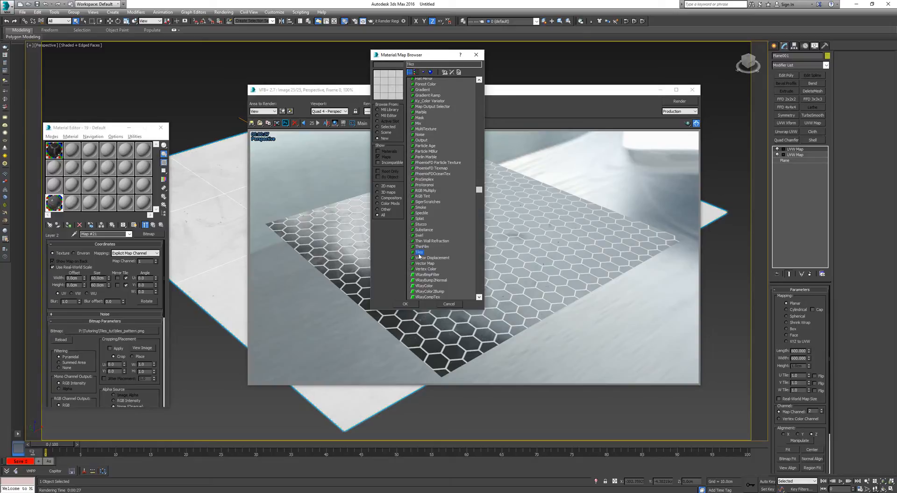
click(406, 304)
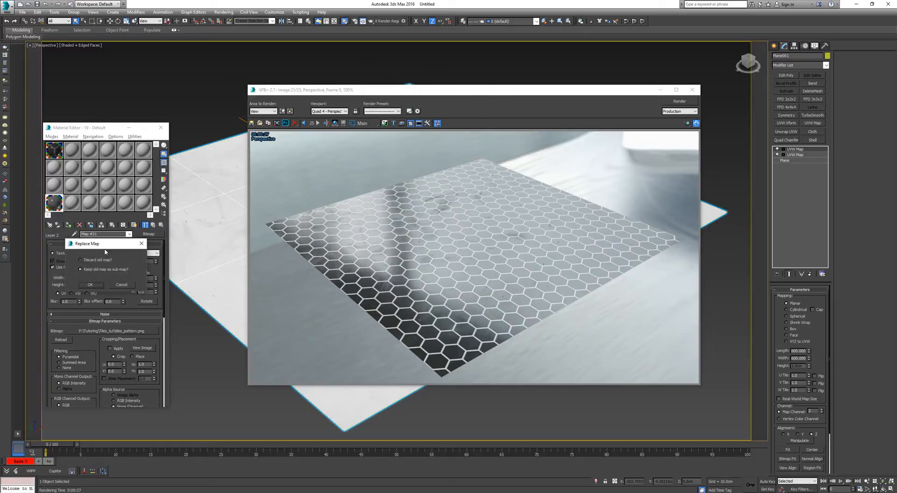
click(94, 283)
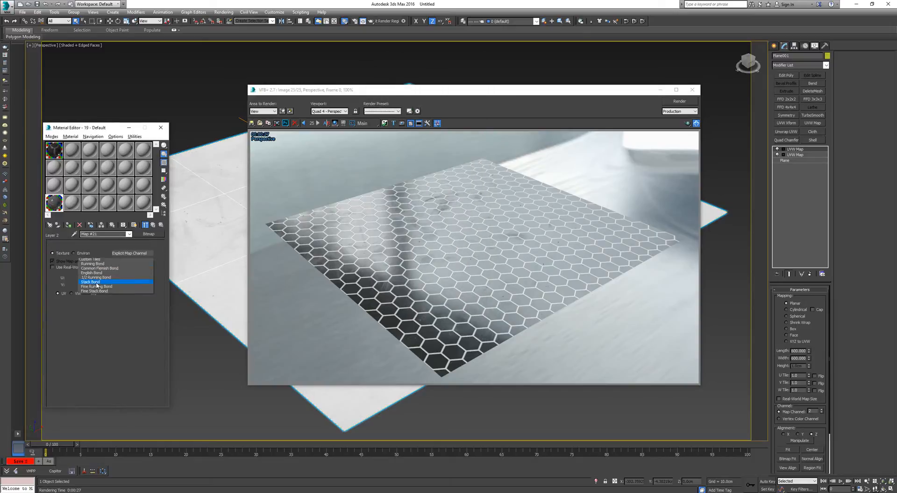
Step: Open an enlarged material preview and paste a copy of the Layer 2 mask's Tiles map into the Bump slot
double_click(54, 202)
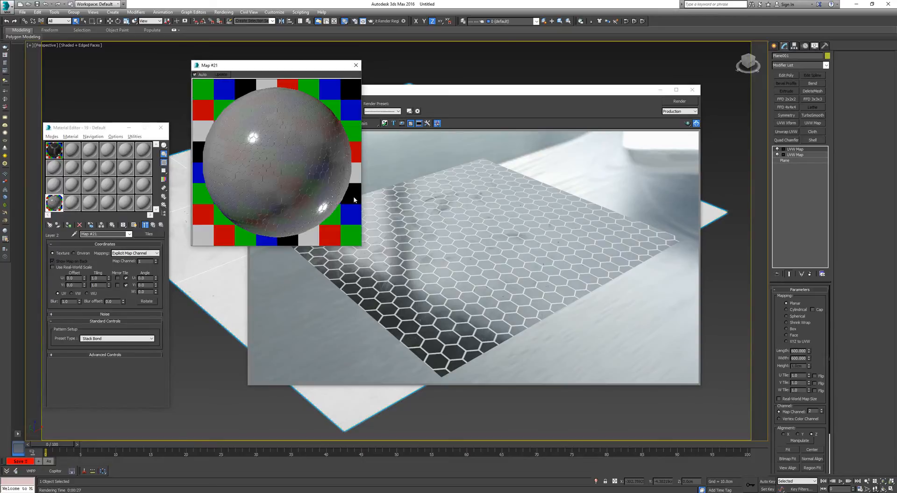
click(153, 224)
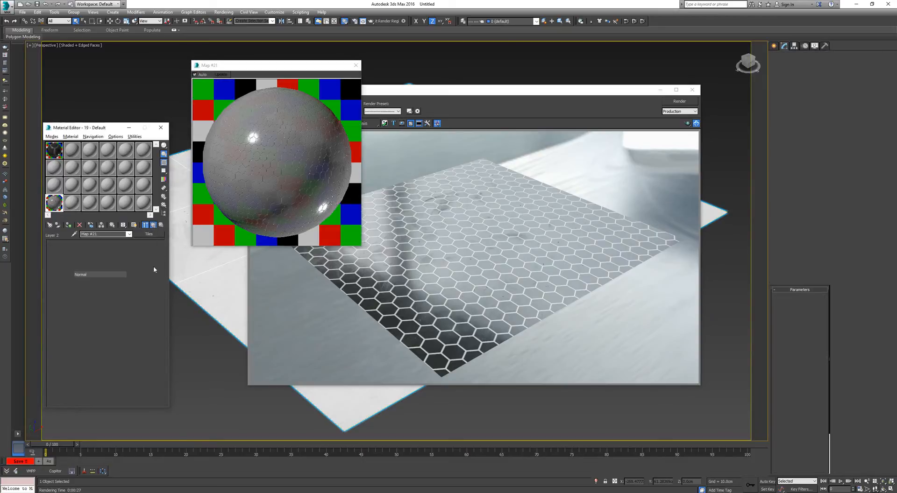
right_click(139, 276)
click(151, 290)
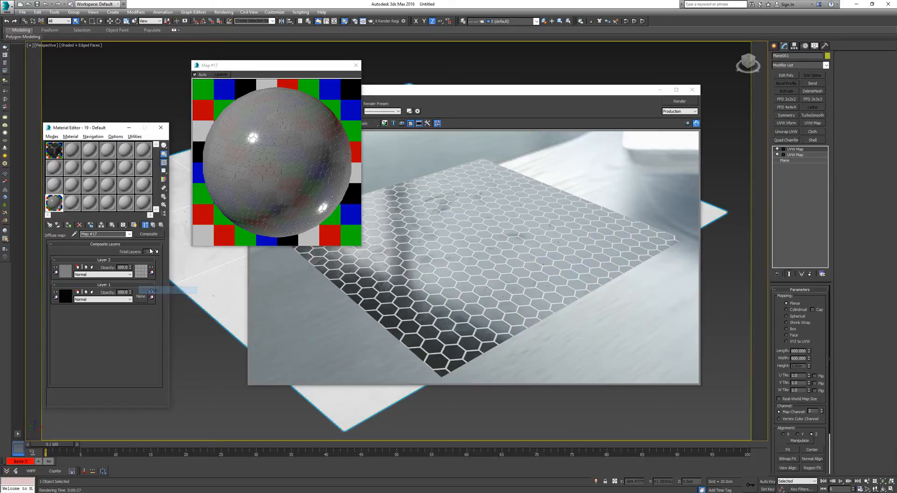
click(153, 225)
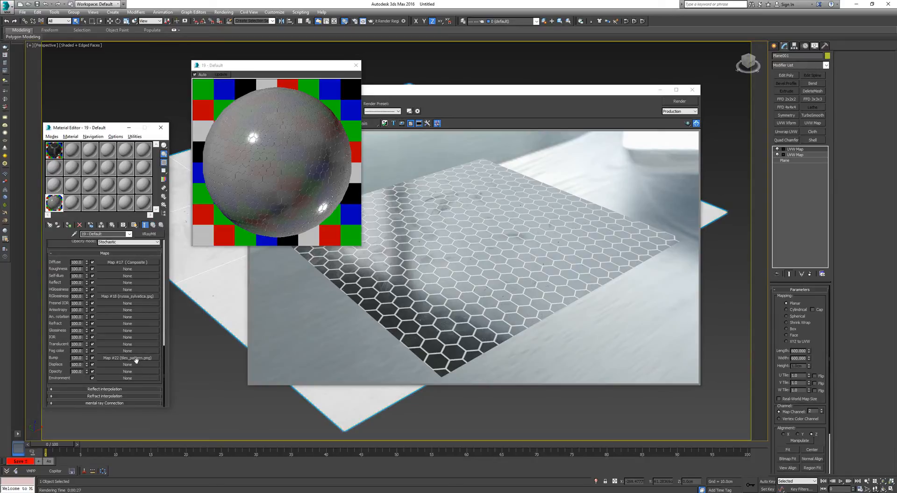
right_click(136, 359)
click(154, 379)
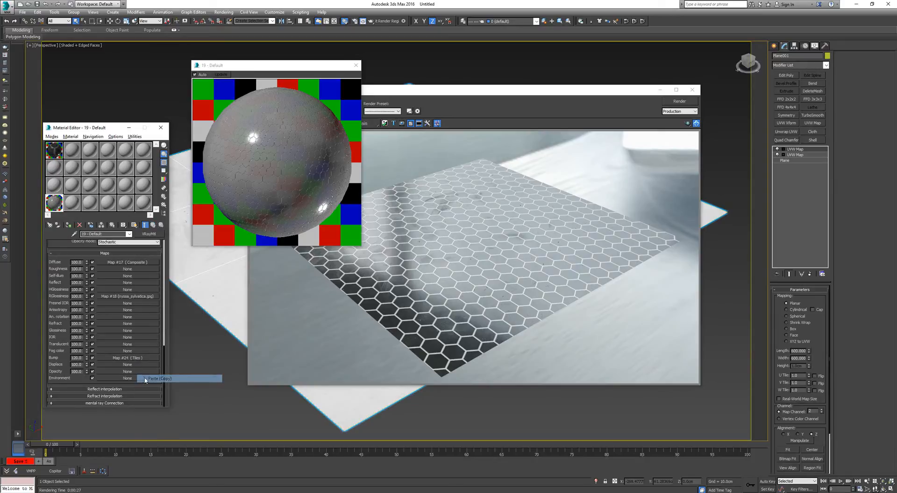
Step: Set the grout color to black in the advanced controls of the bump's Tiles map
click(133, 358)
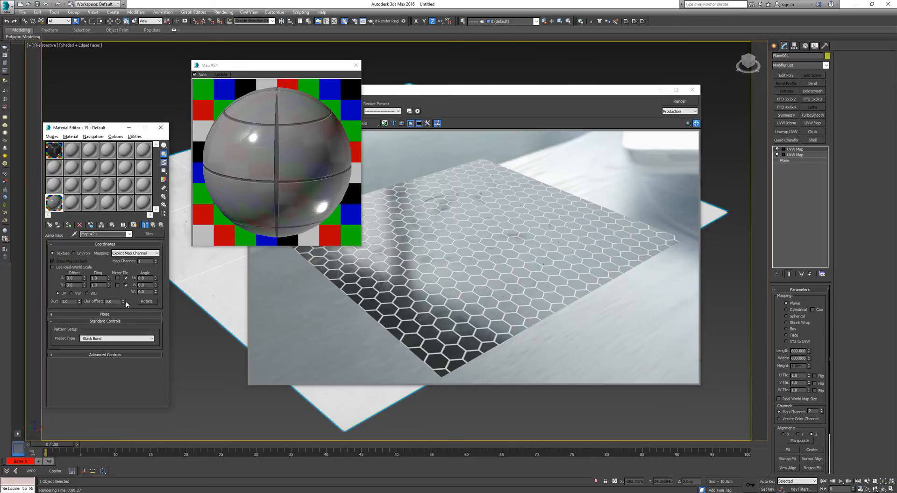
click(122, 340)
click(122, 341)
click(118, 356)
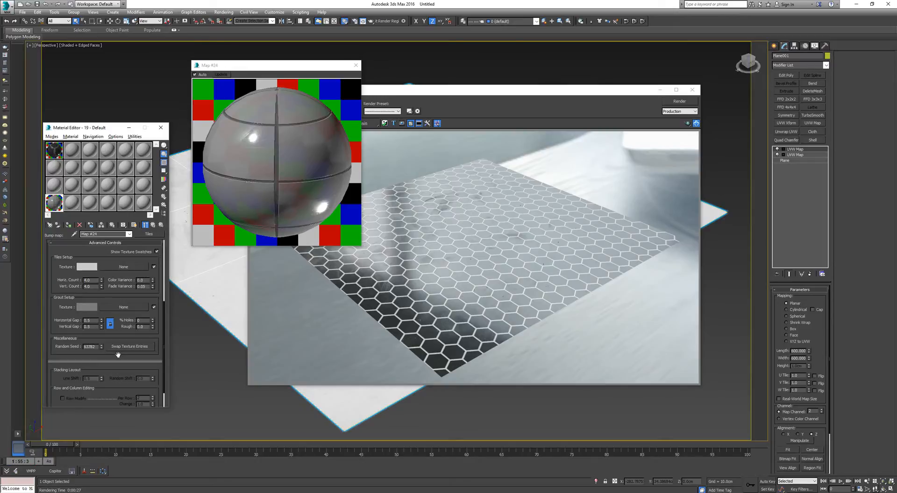
click(87, 307)
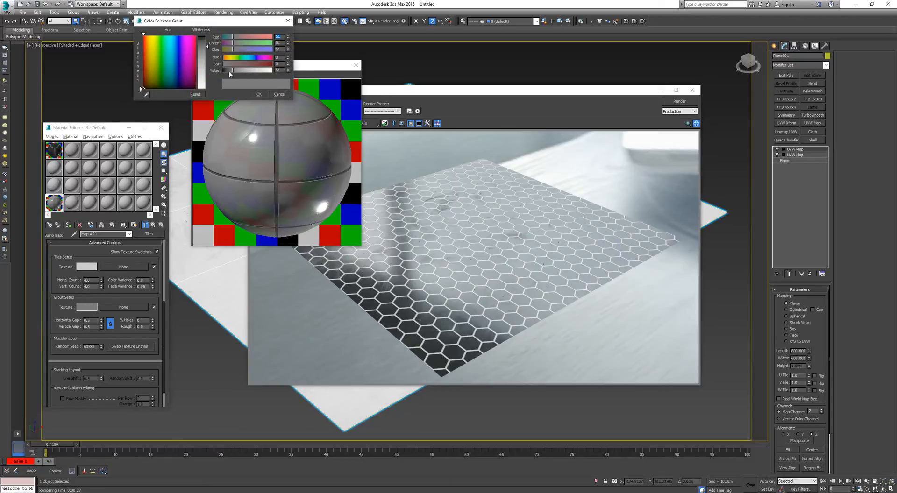
drag(229, 71, 221, 71)
click(258, 94)
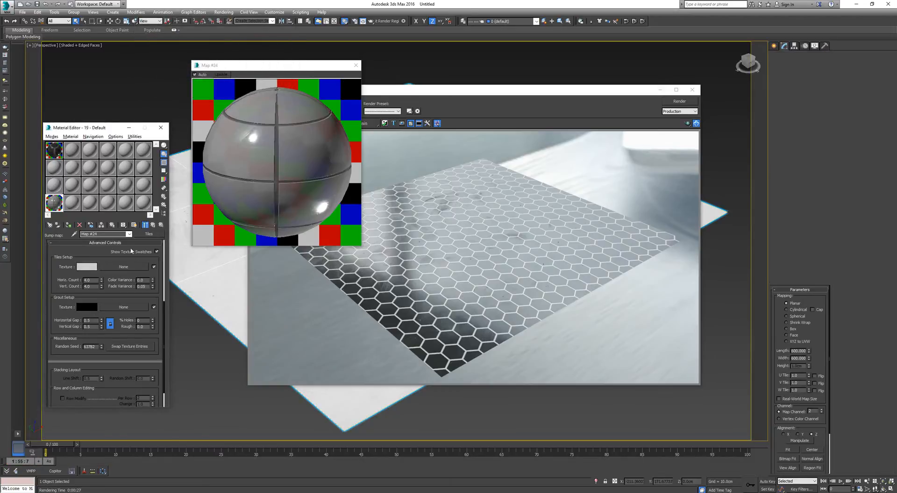
Step: Set the tile color of the bump's Tiles map to pure white, value 255
click(93, 268)
drag(252, 71, 276, 72)
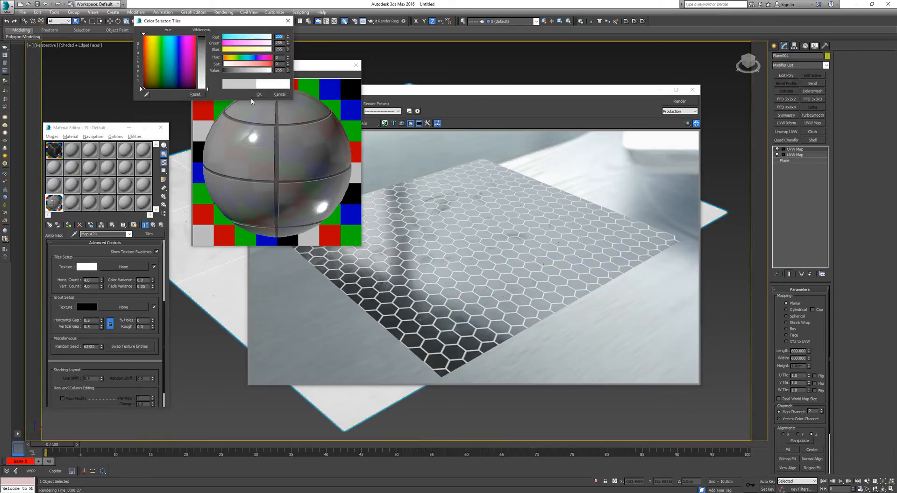
click(258, 94)
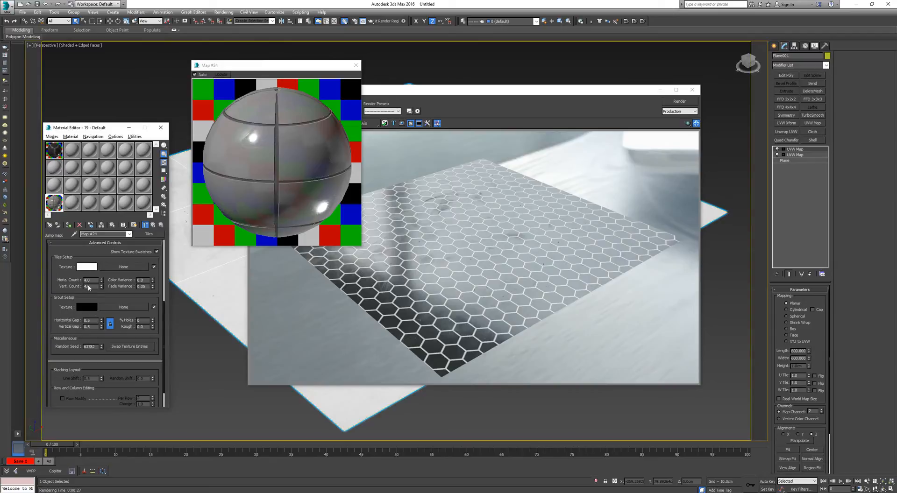
Step: Return to the main material settings, test render the perspective view and stop the render partway
click(155, 226)
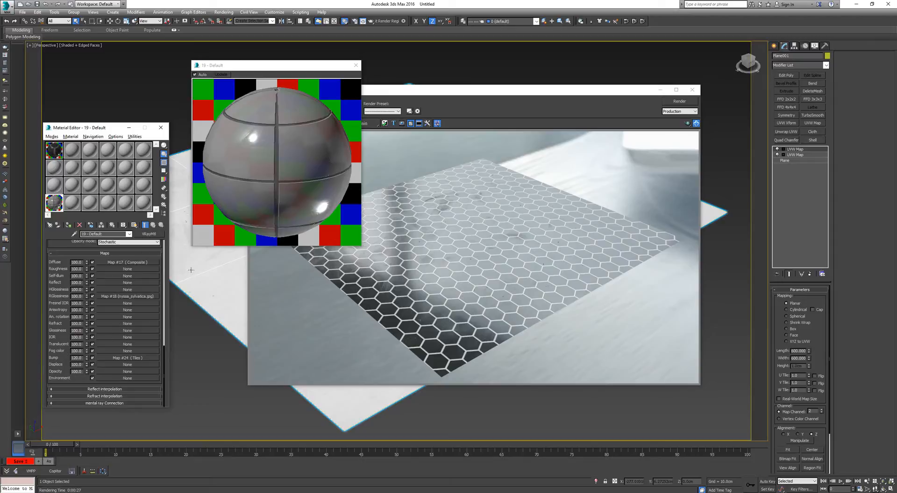
click(679, 101)
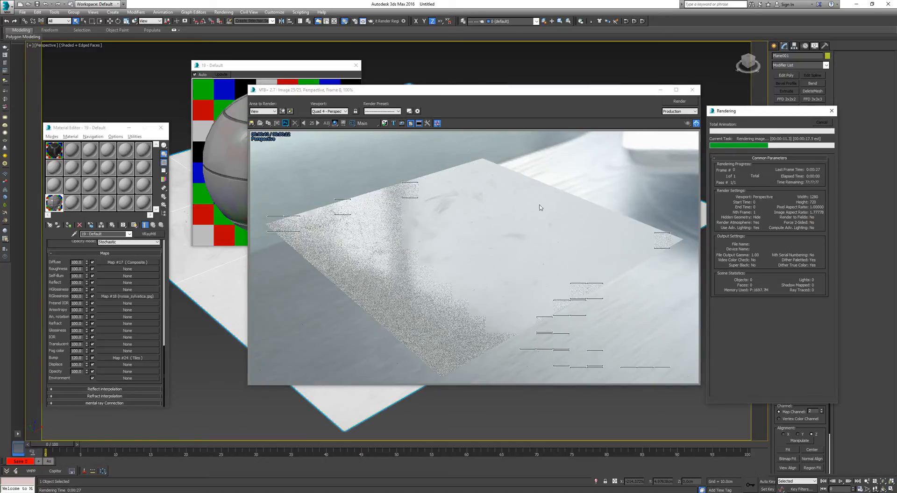
click(822, 122)
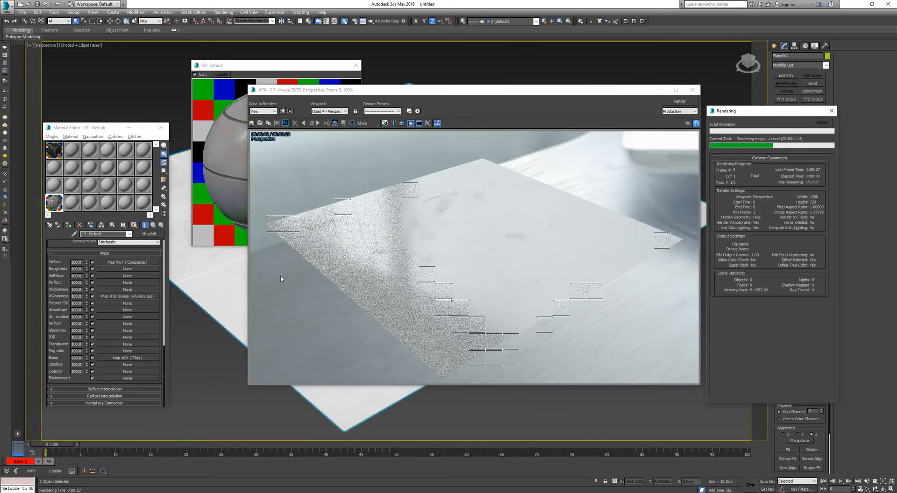
Step: Swap the tile and grout colors in the Tiles map masking Layer 2 of the diffuse Composite
click(115, 263)
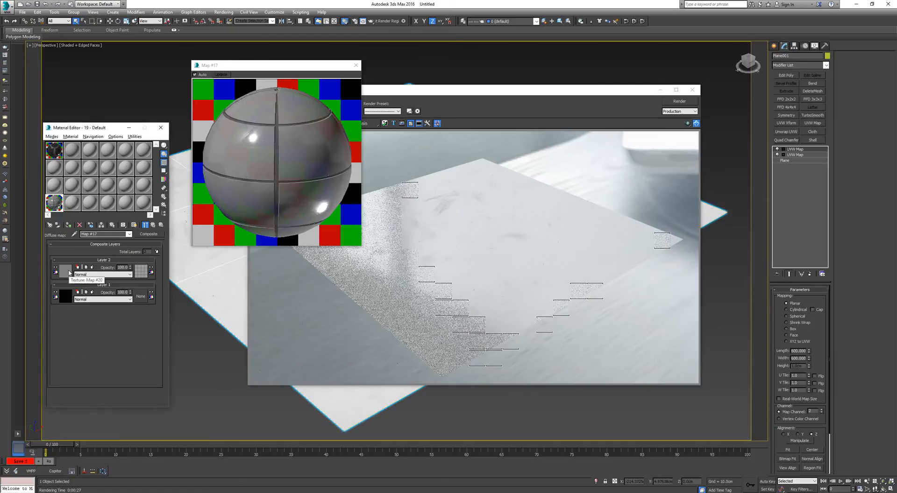
click(140, 271)
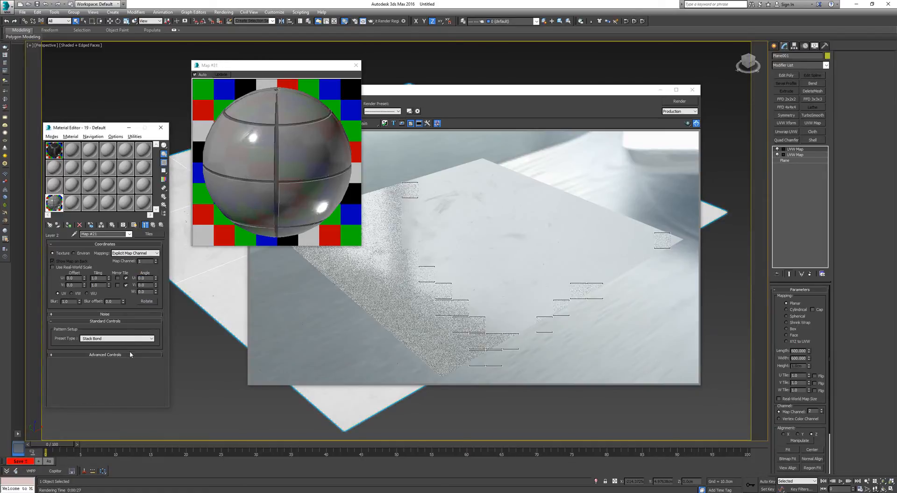
click(117, 340)
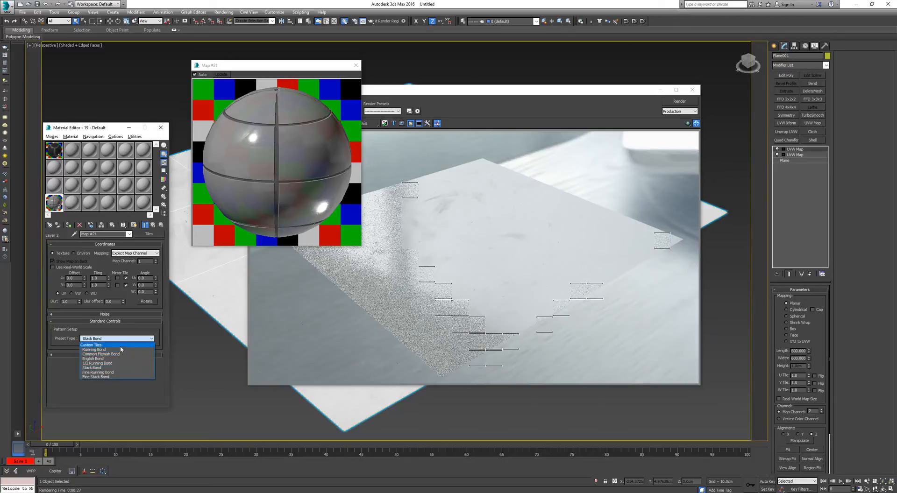
click(124, 341)
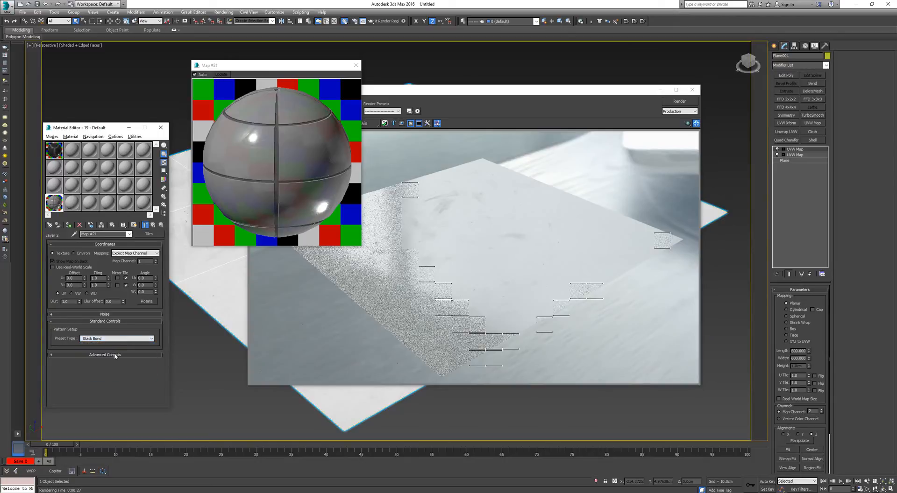
click(114, 355)
drag(110, 383, 87, 353)
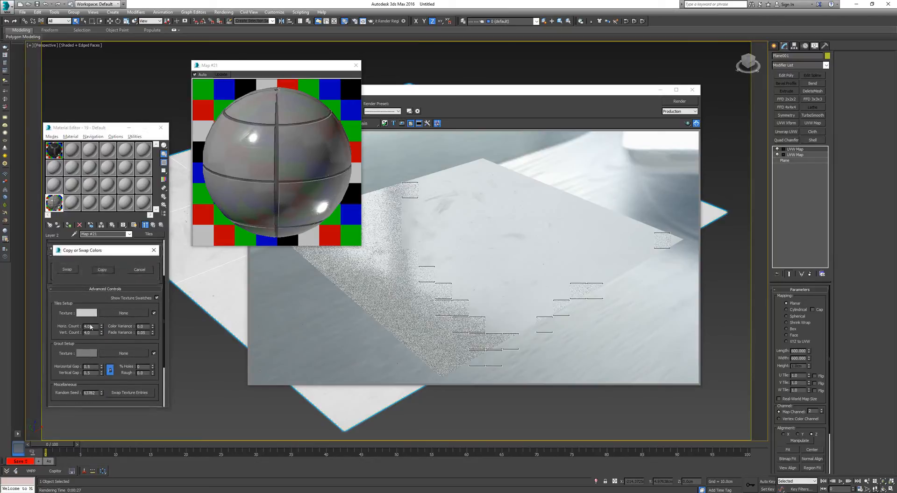
click(74, 270)
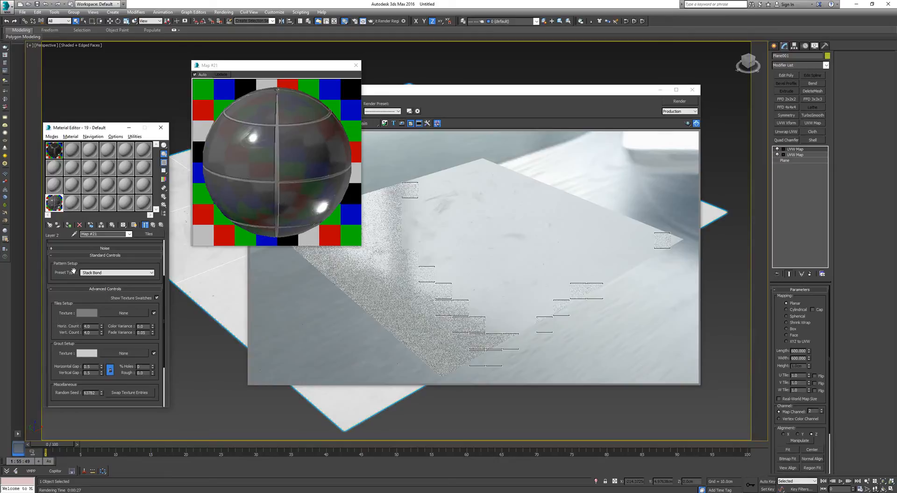
Step: Set the grout color of the Tiles map masking Layer 2 to pure white, value 255
click(87, 353)
drag(253, 71, 283, 71)
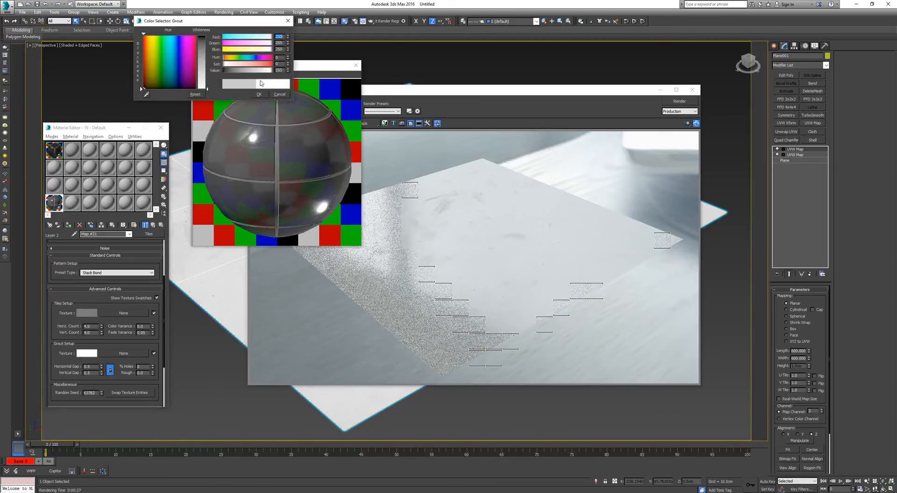
click(259, 95)
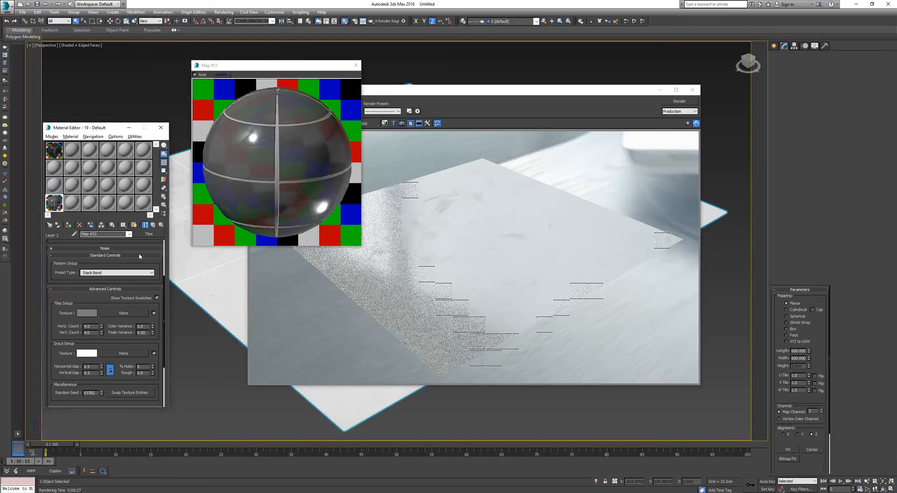
Step: Darken the tile color of the Layer 2 mask's Tiles map to near black, then test render and close the frame buffer
click(89, 312)
drag(235, 74, 225, 73)
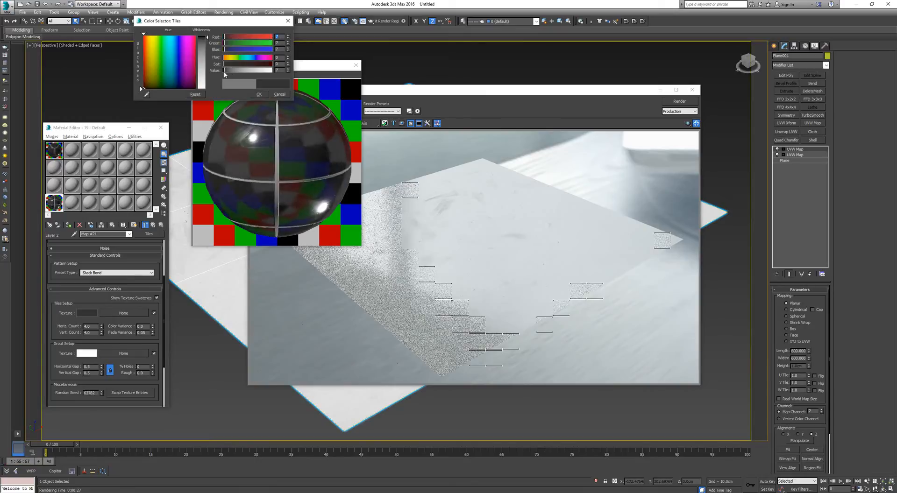
click(288, 72)
click(288, 72)
click(259, 94)
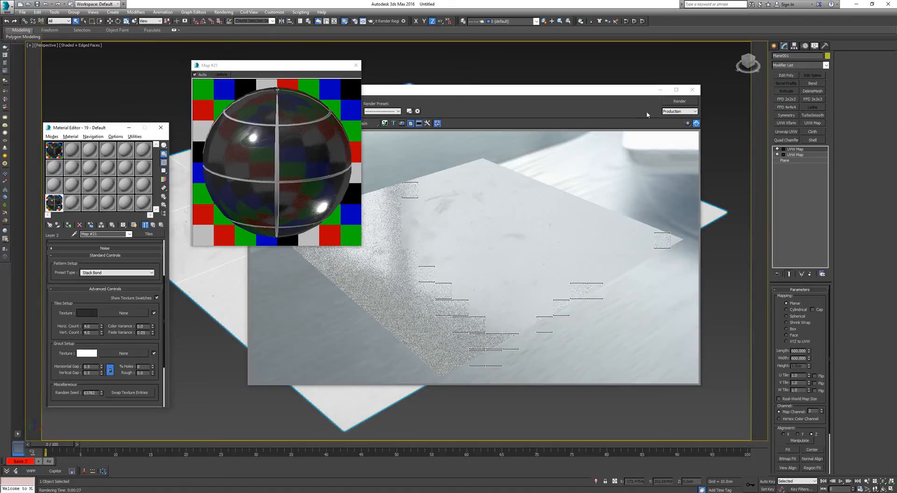
click(672, 101)
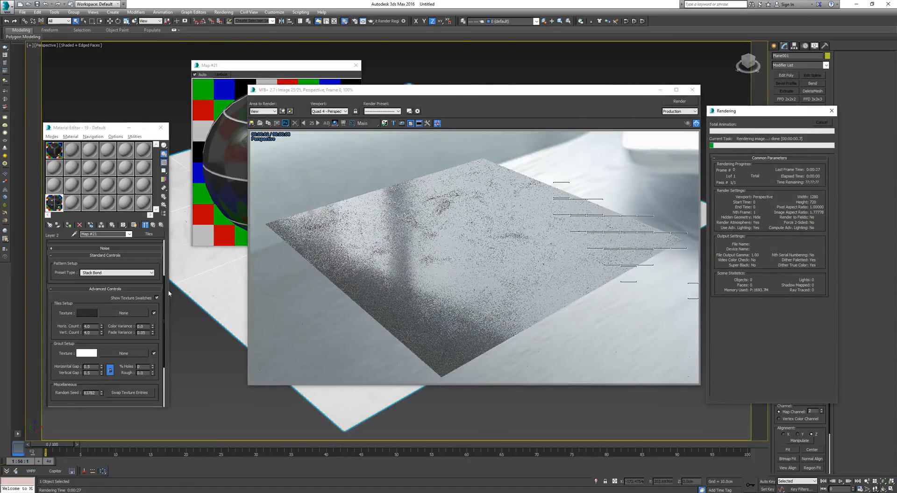
click(692, 90)
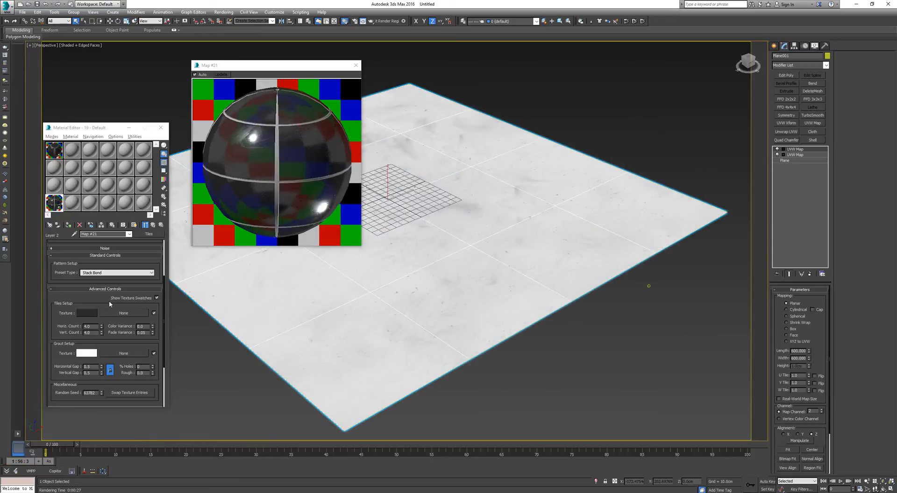
Step: Enable real-world scale on the Layer 2 mask's Tiles map and set its width and height to 160 cm
scroll(74, 278, up, 3)
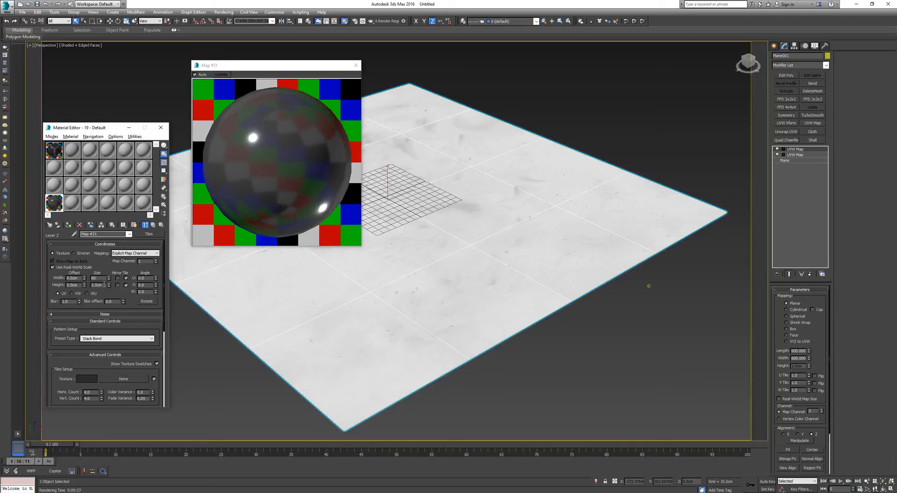
text(60)
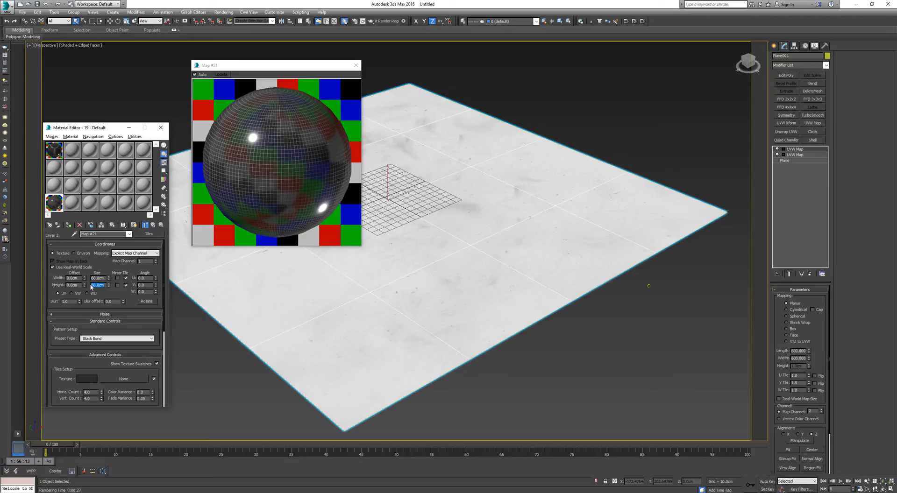
click(145, 224)
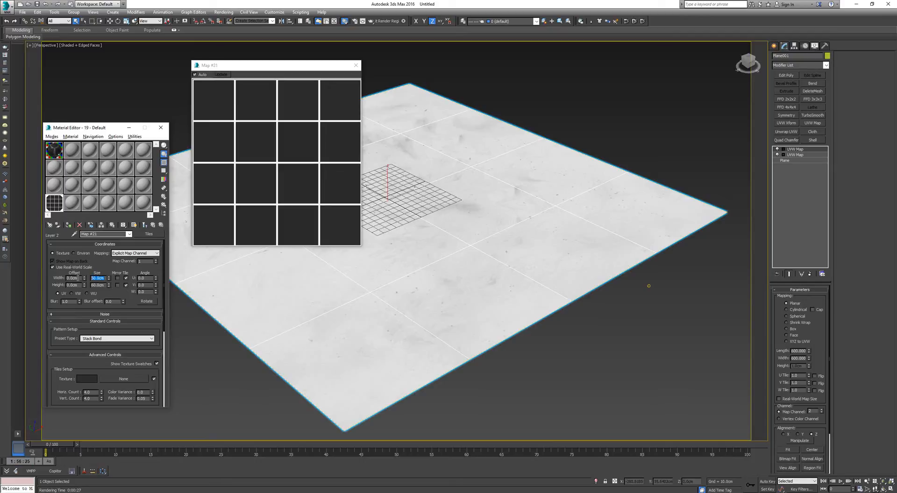
key(Return)
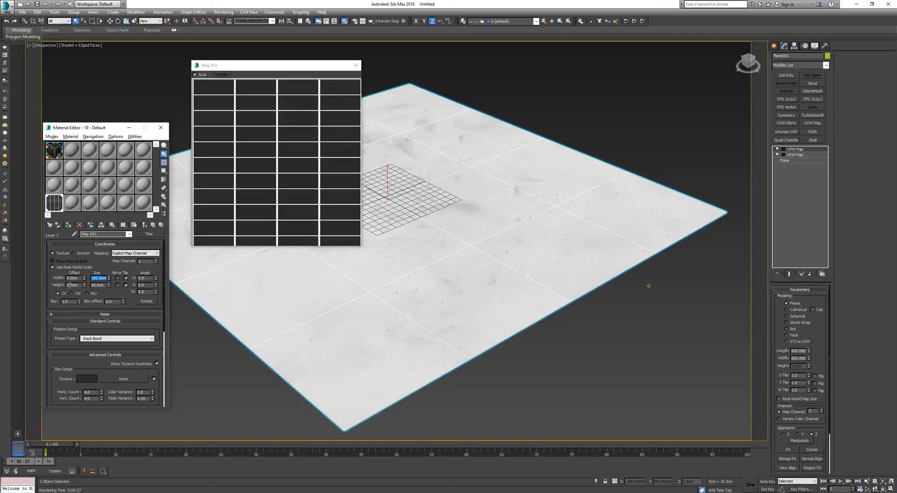
text(160)
key(Return)
text(.1)
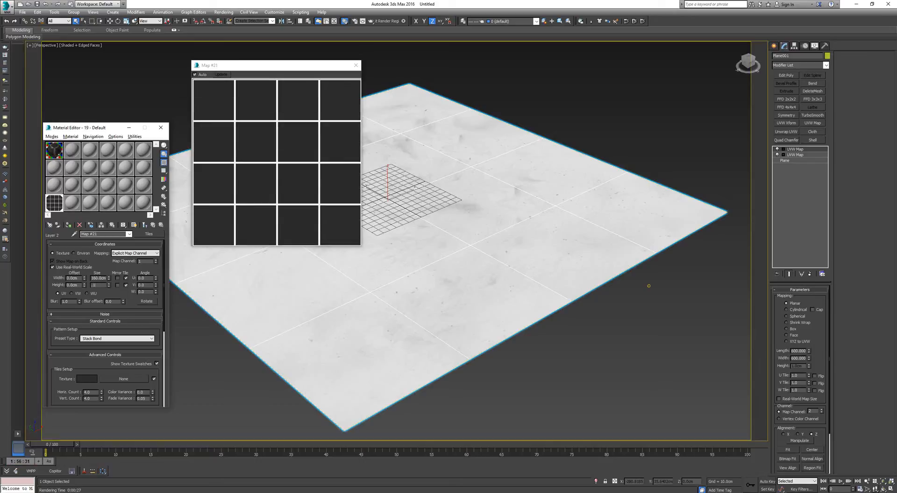
key(Return)
key(Return)
Step: Show the mask's Tiles map on the plane in the viewport and test render the perspective view
click(134, 225)
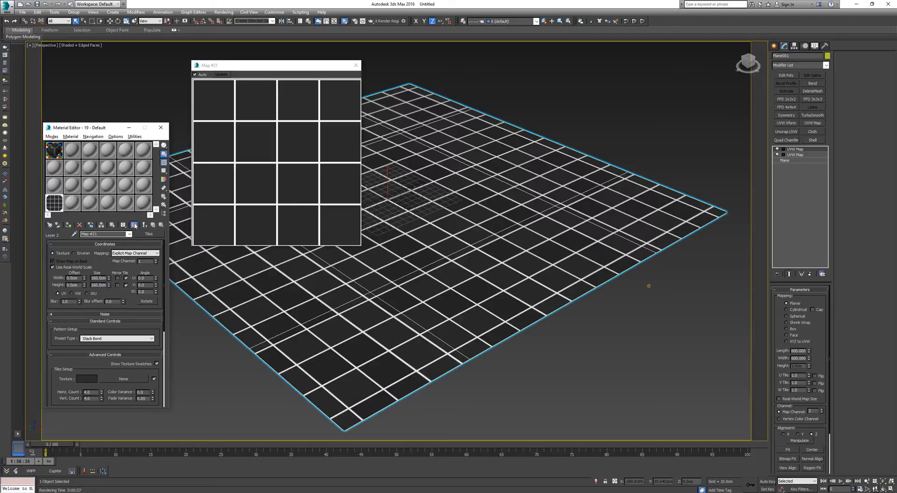
click(356, 65)
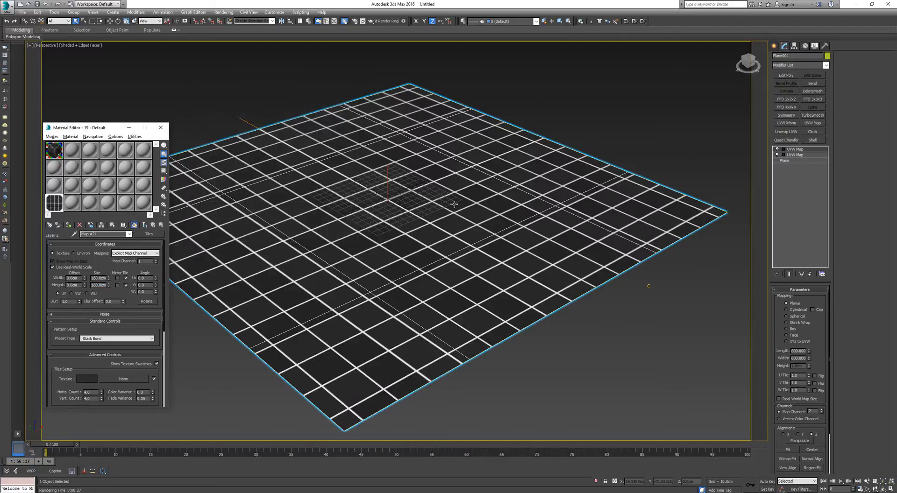
click(370, 21)
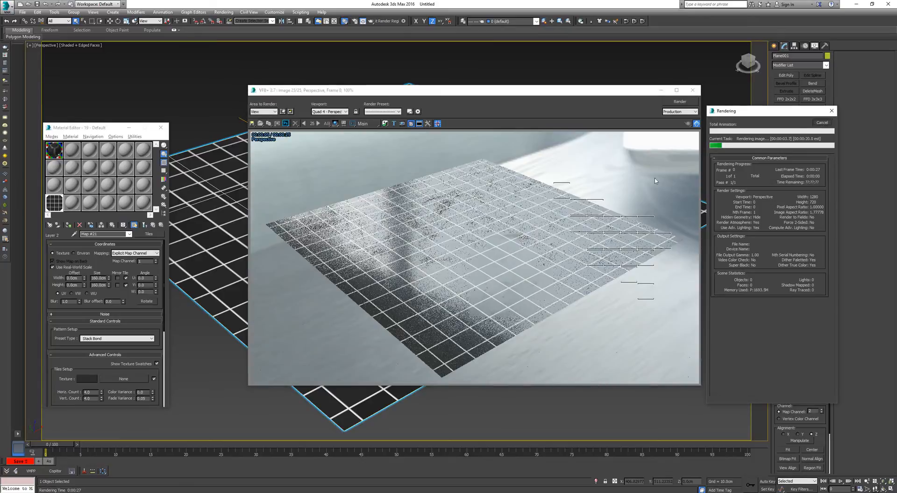
Step: Enable real-world scale on the bump's Tiles map, set its width and height to 160 cm, and run a partial test render
click(145, 227)
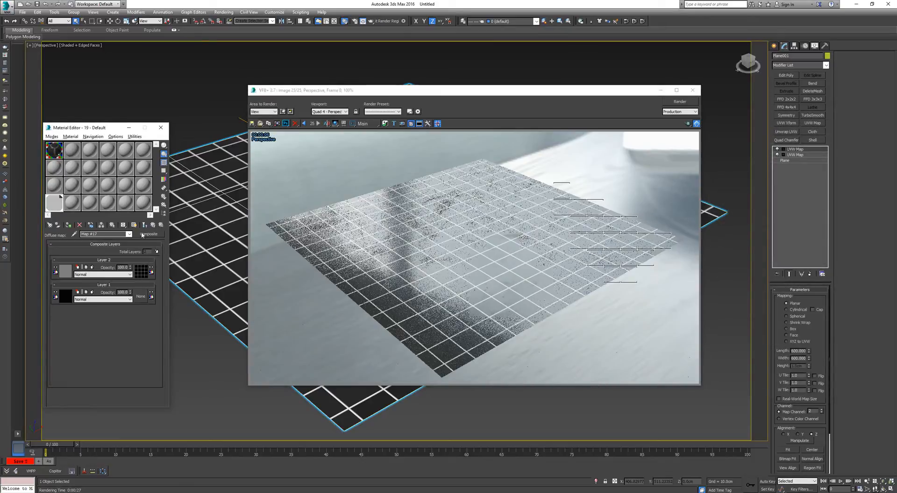
click(145, 225)
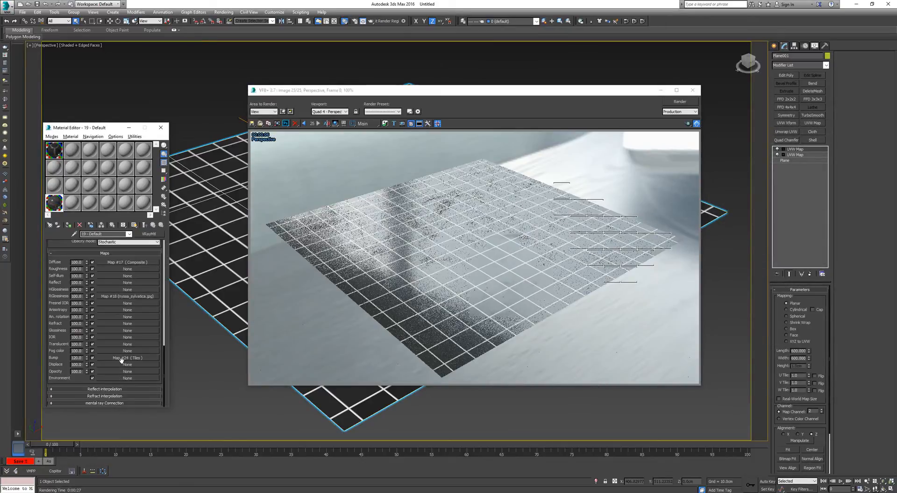
click(121, 358)
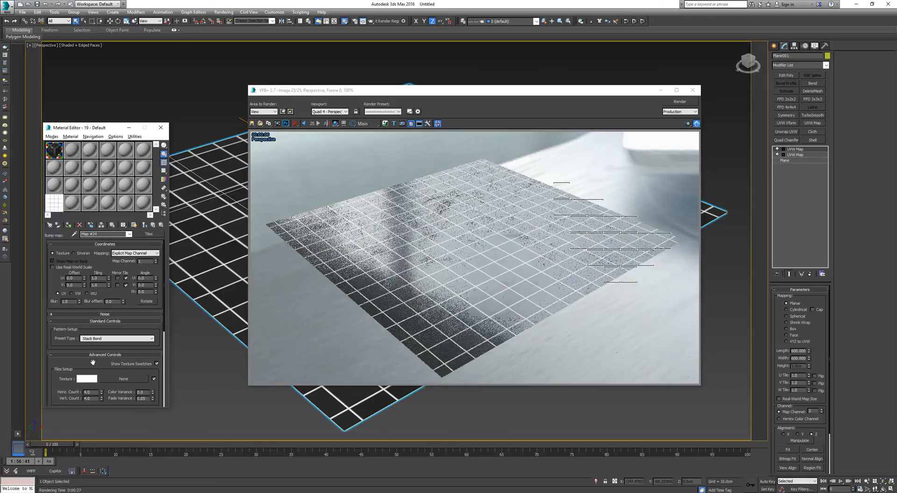
scroll(93, 362, down, 5)
scroll(115, 405, up, 3)
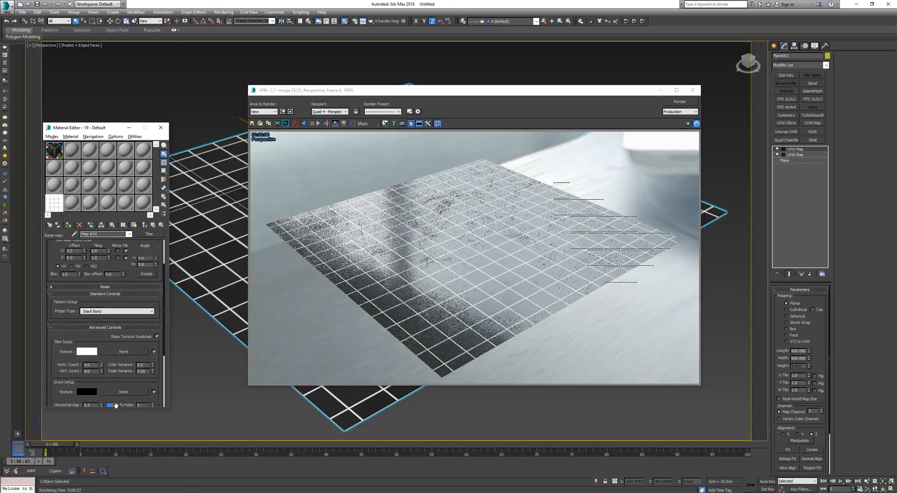
scroll(68, 271, up, 2)
click(64, 269)
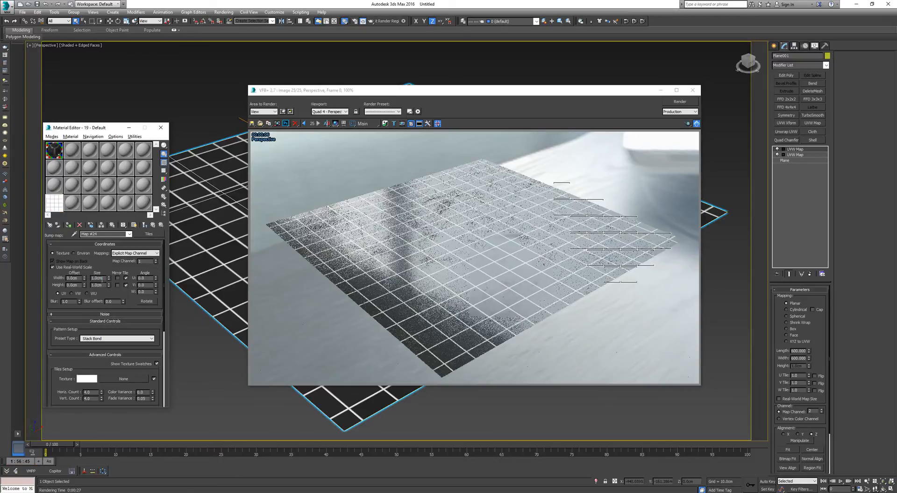
drag(102, 278, 48, 279)
text(160160)
key(Return)
click(680, 101)
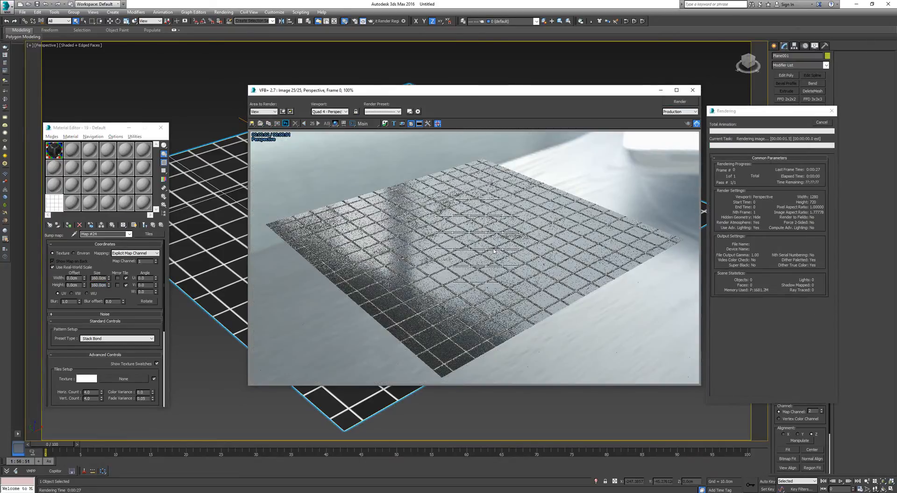
click(821, 124)
Step: Swap the tile and grout colors in the bump's Tiles map
scroll(80, 358, down, 5)
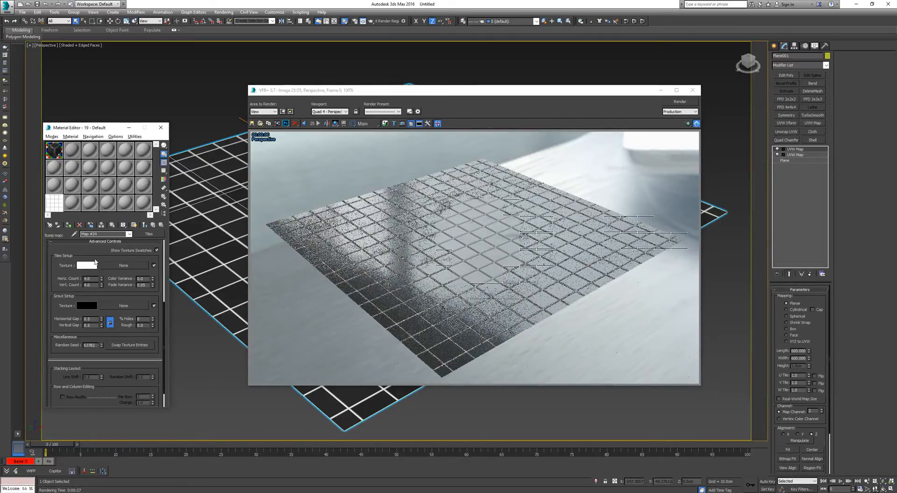
drag(92, 268, 92, 305)
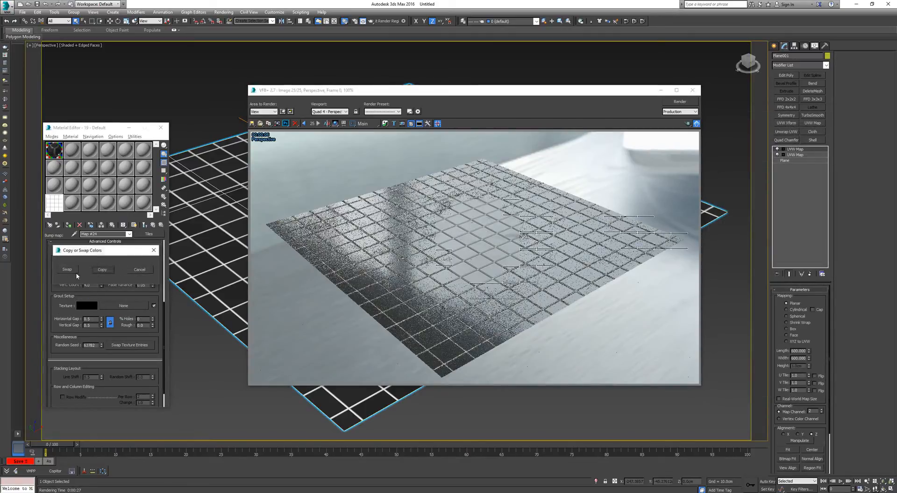
click(66, 269)
Step: Test render the perspective view, examine the grout lines near the plane's front corner up close, and stop the render
click(680, 102)
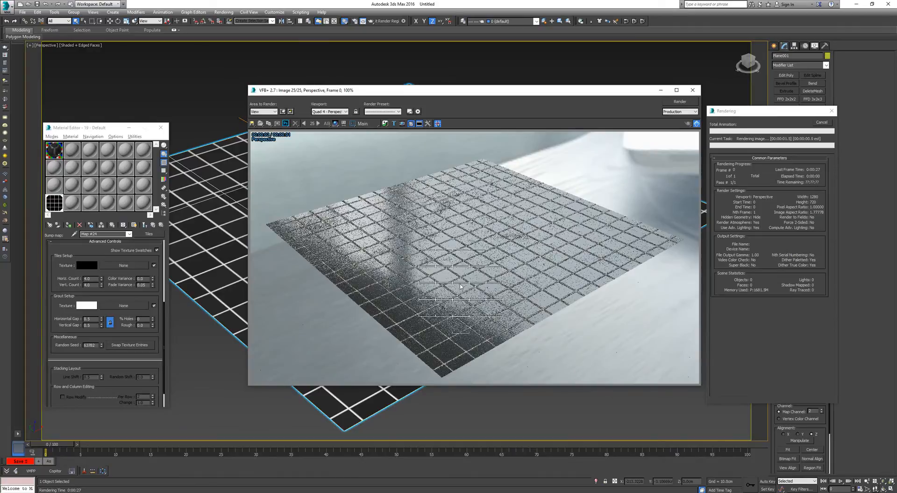
scroll(460, 287, up, 1)
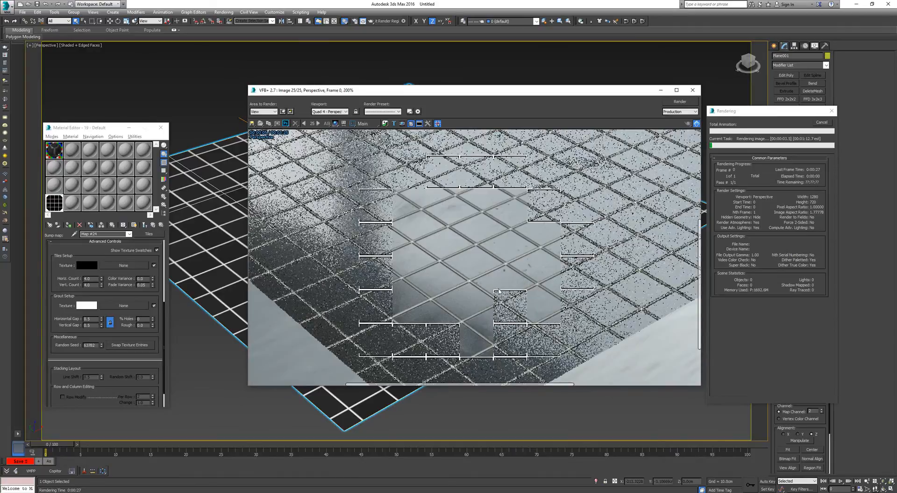
middle_drag(527, 269, 534, 231)
click(825, 123)
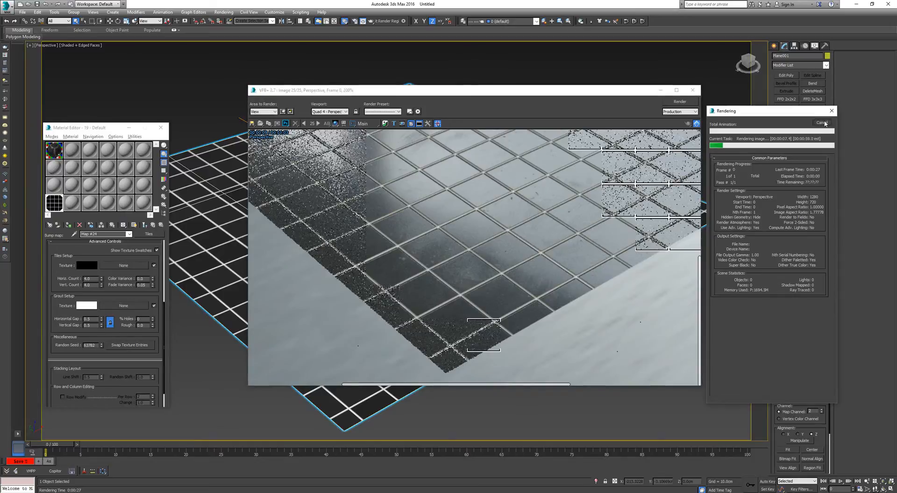
Step: Set the blur of the bump's Tiles map to 0.2 and run a partial test render
drag(63, 259, 67, 320)
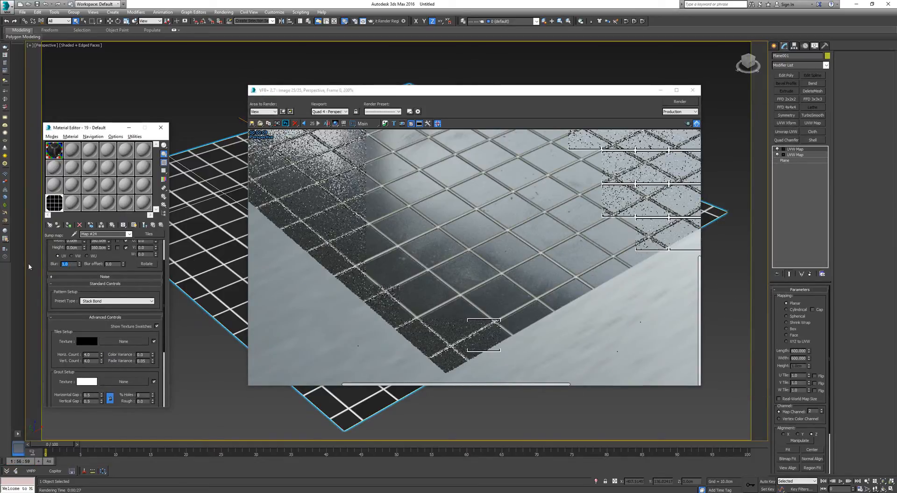
text(0.2)
key(Return)
click(674, 103)
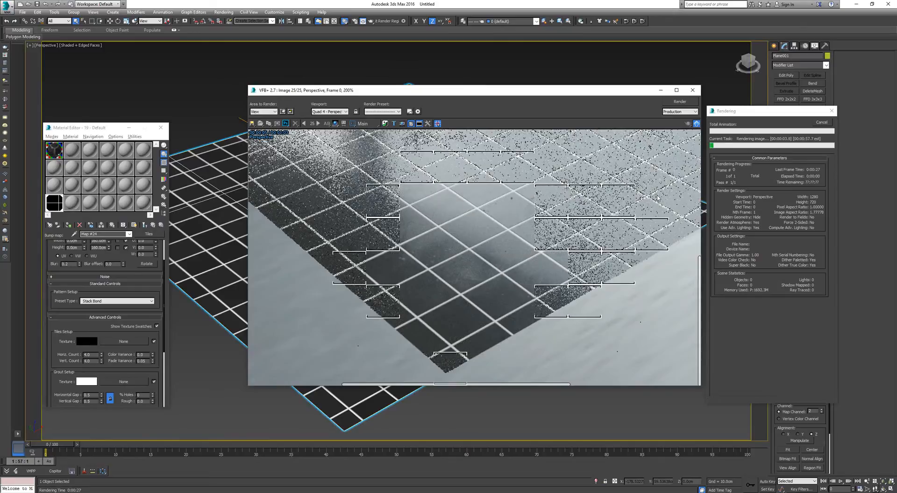
click(826, 123)
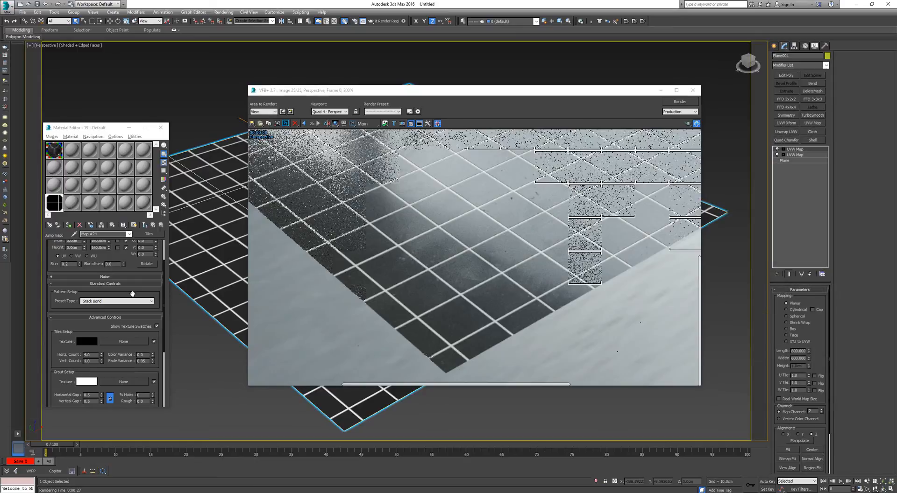
Step: Open Layer 2's VRayColor texture in the diffuse Composite and choose a Bitmap map to replace it
scroll(139, 308, up, 3)
click(152, 226)
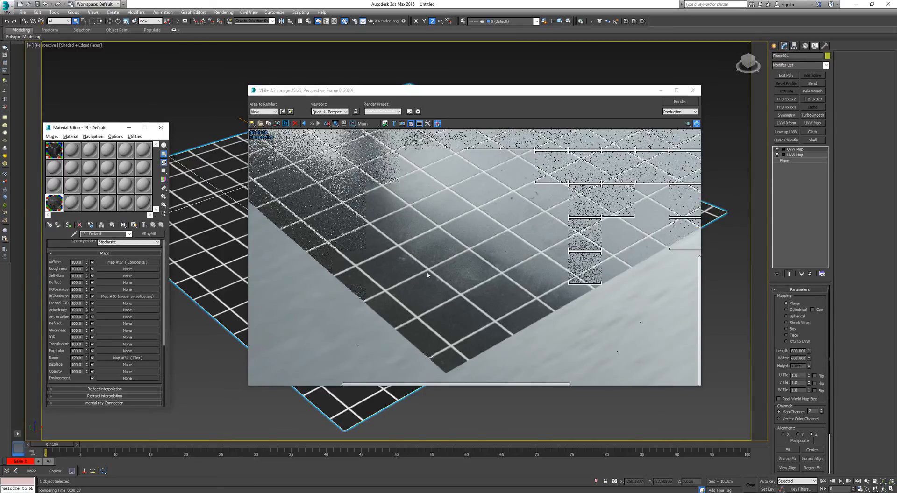
click(124, 263)
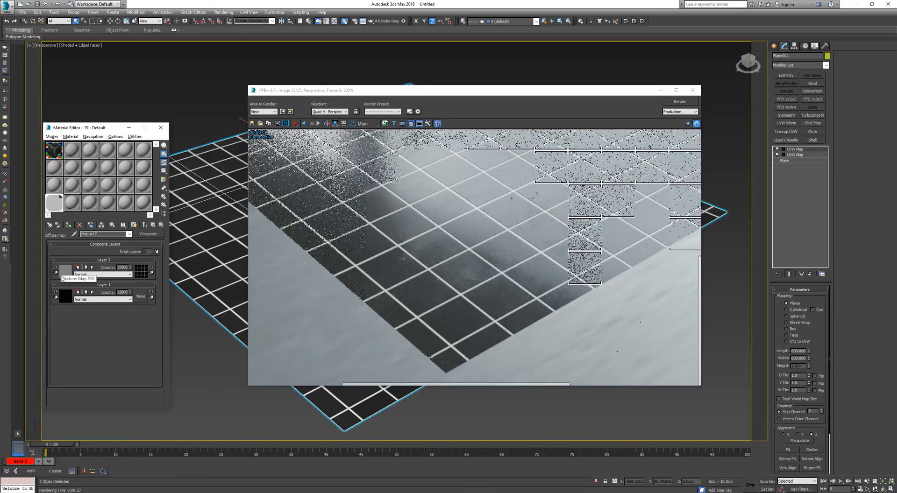
click(65, 270)
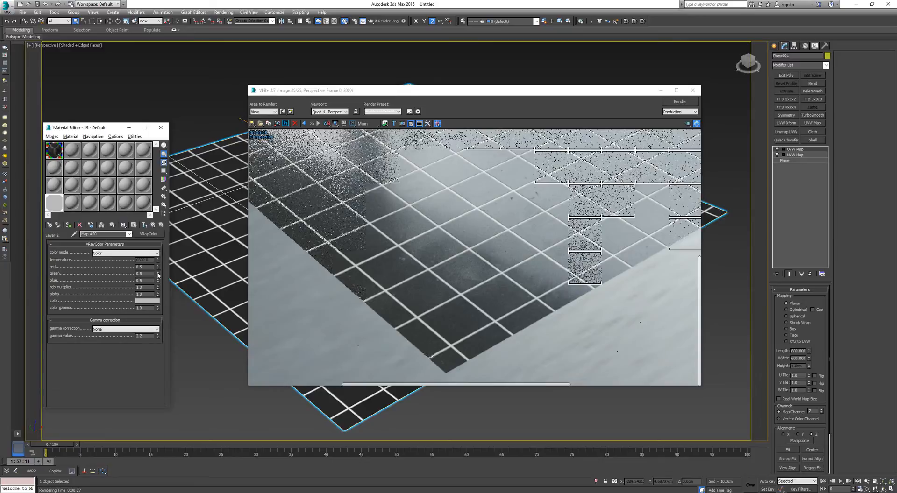
click(150, 234)
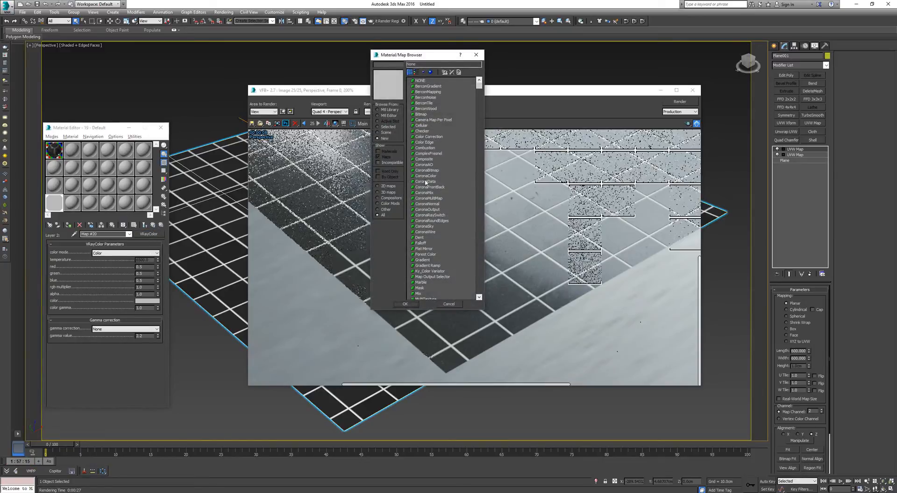
double_click(421, 114)
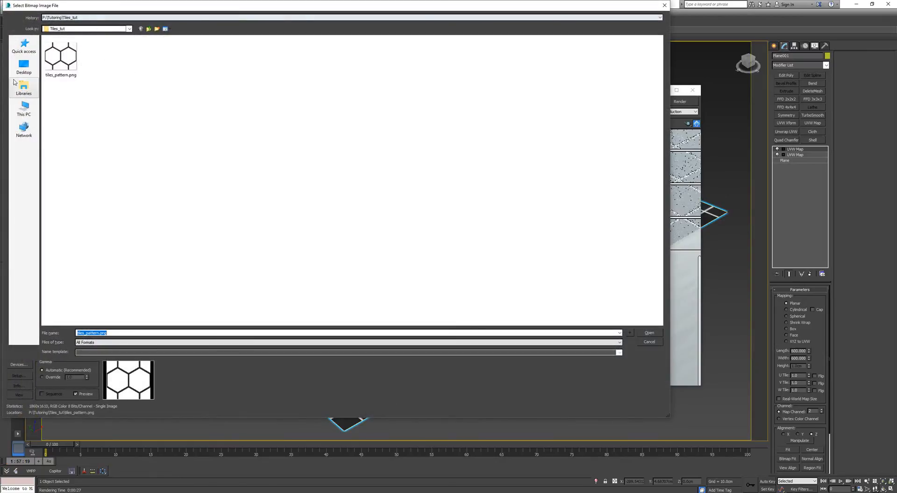
Step: Browse to the textures folder on the OVERLORD network computer and show its files as thumbnails
click(22, 128)
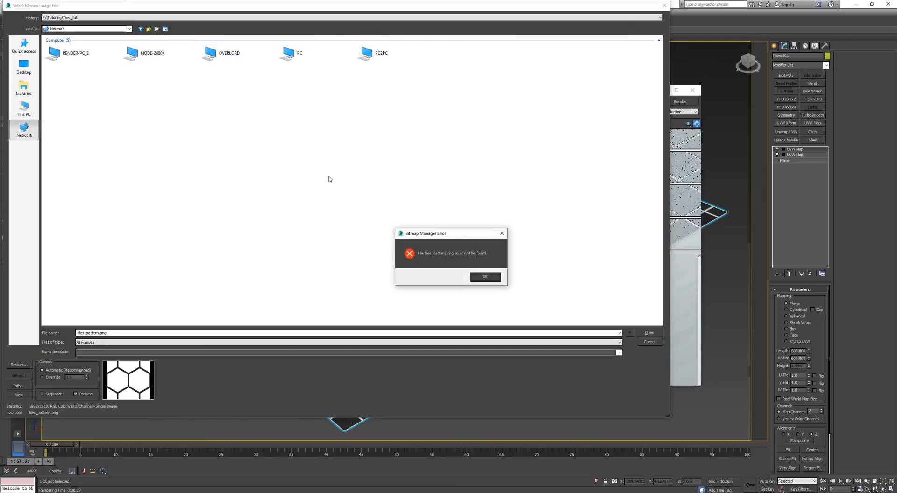
click(485, 276)
double_click(213, 54)
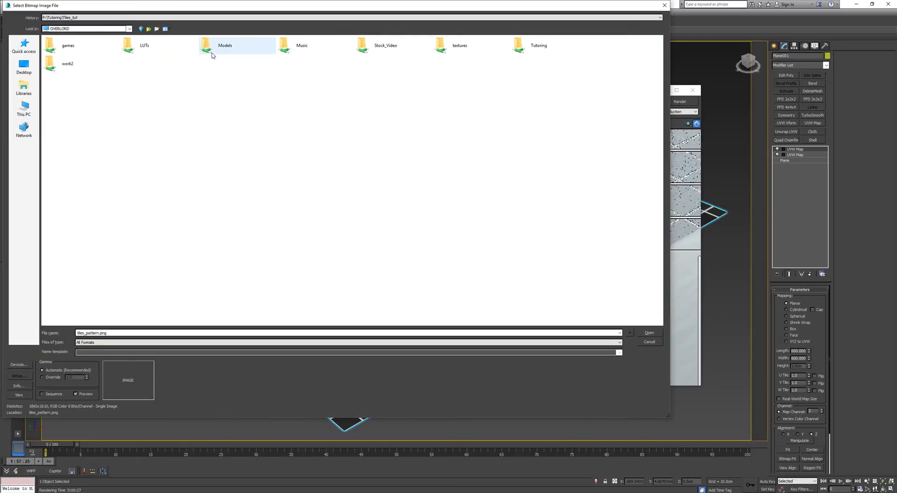
double_click(467, 52)
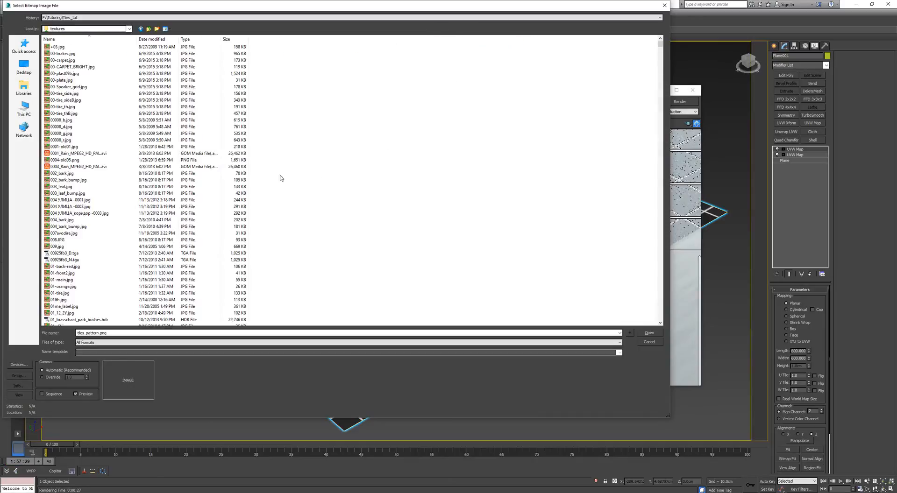
click(166, 30)
click(170, 46)
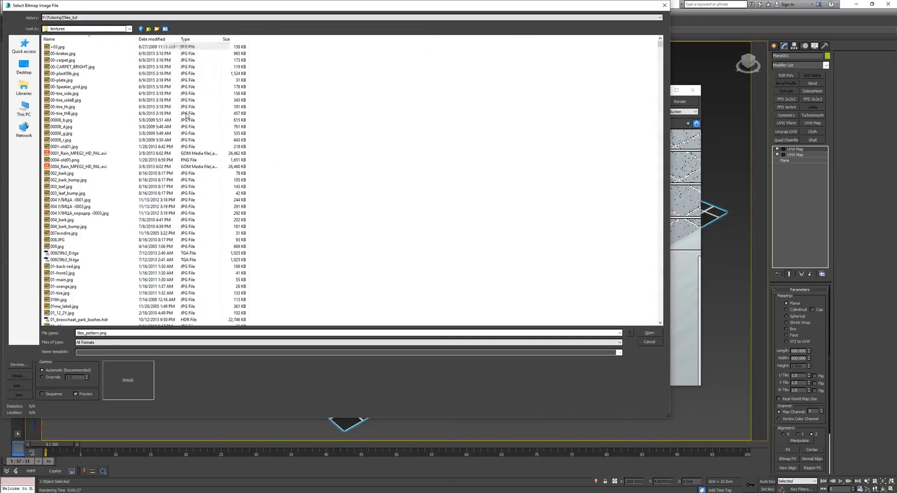
scroll(380, 199, down, 8)
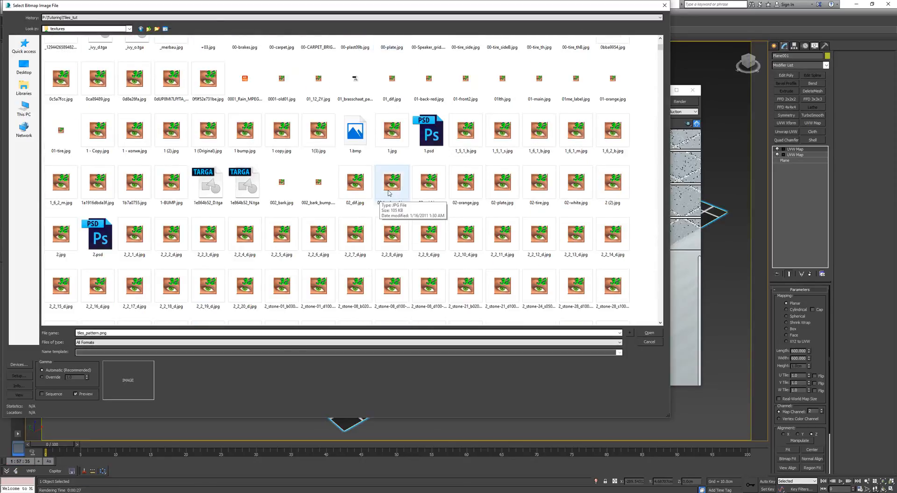
scroll(418, 192, up, 3)
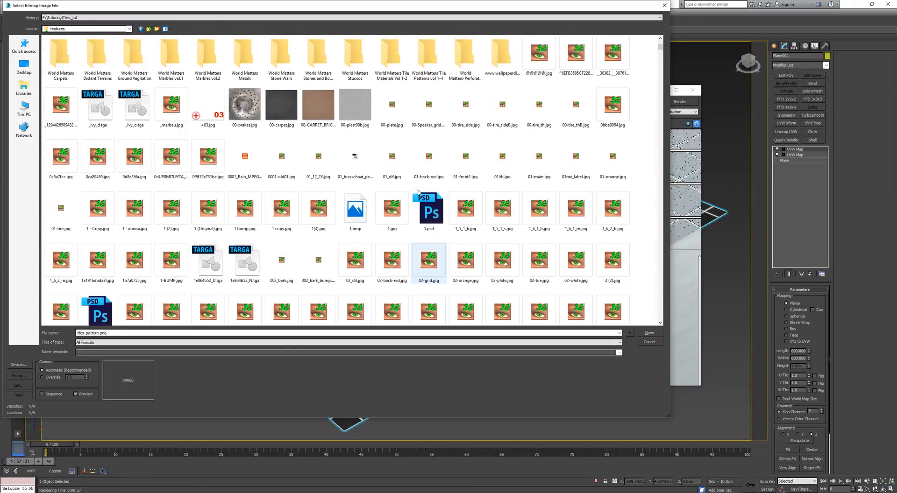
Step: Load 0001-old01.jpg as Layer 2's bitmap, show it in the viewport, and set its map channel to 2
click(282, 158)
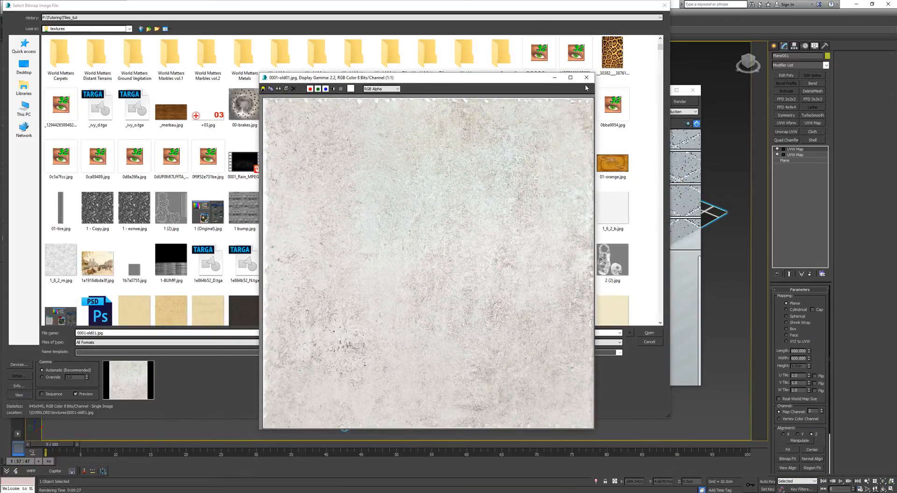
click(586, 77)
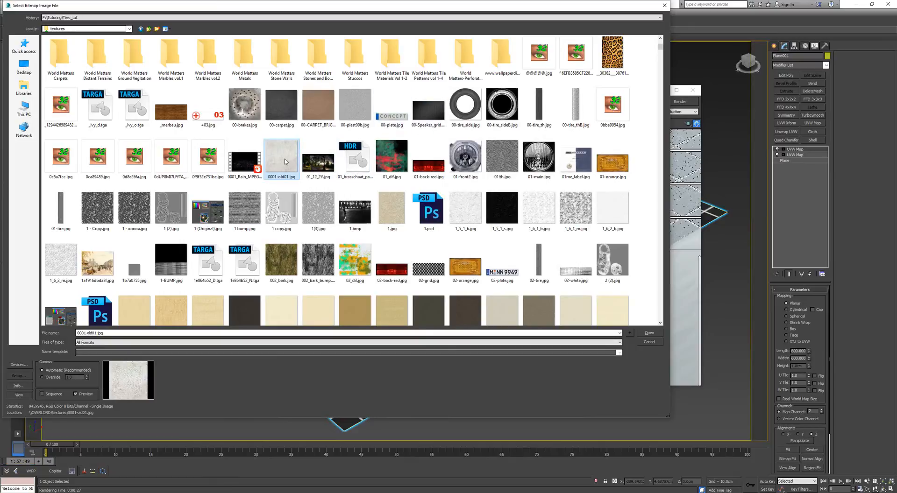
double_click(284, 160)
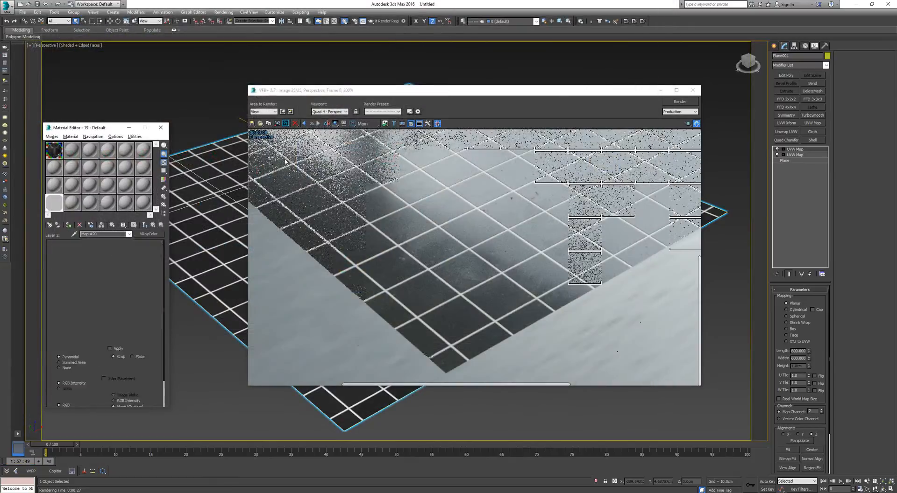
click(134, 225)
click(661, 90)
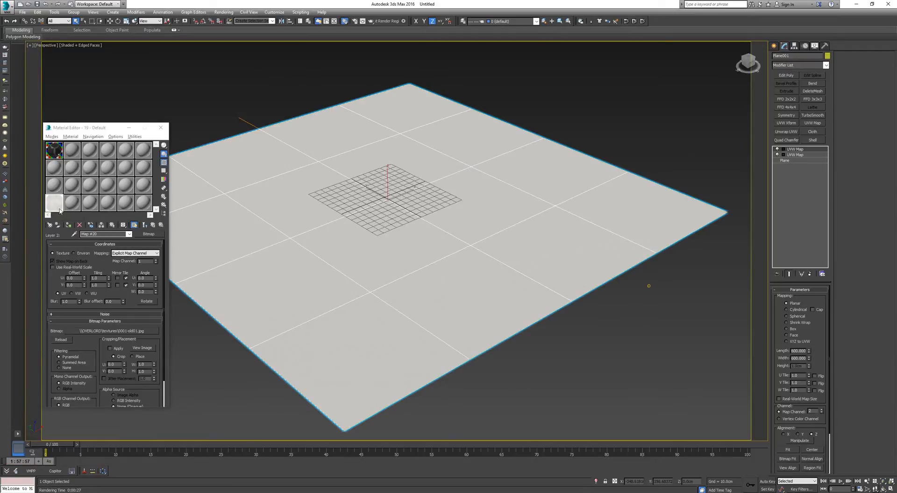
click(156, 261)
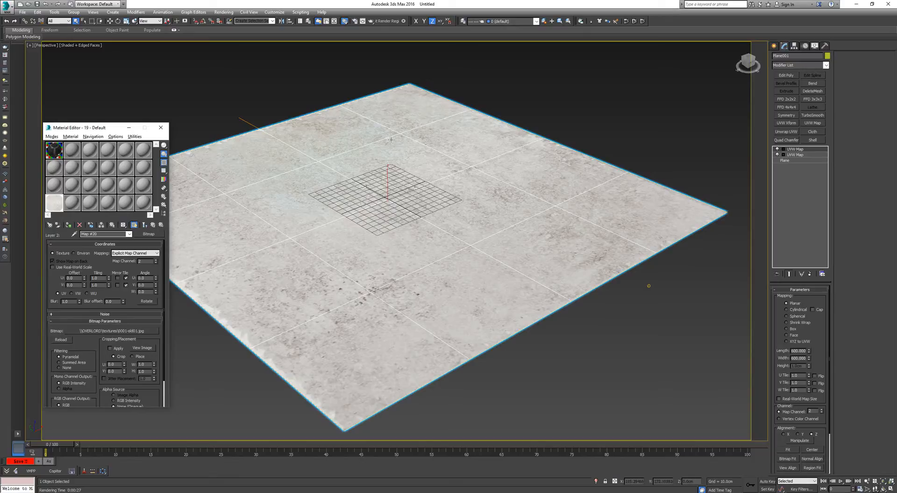
Step: Return to the diffuse Composite map and preview the material's end result in an enlarged sample
click(160, 225)
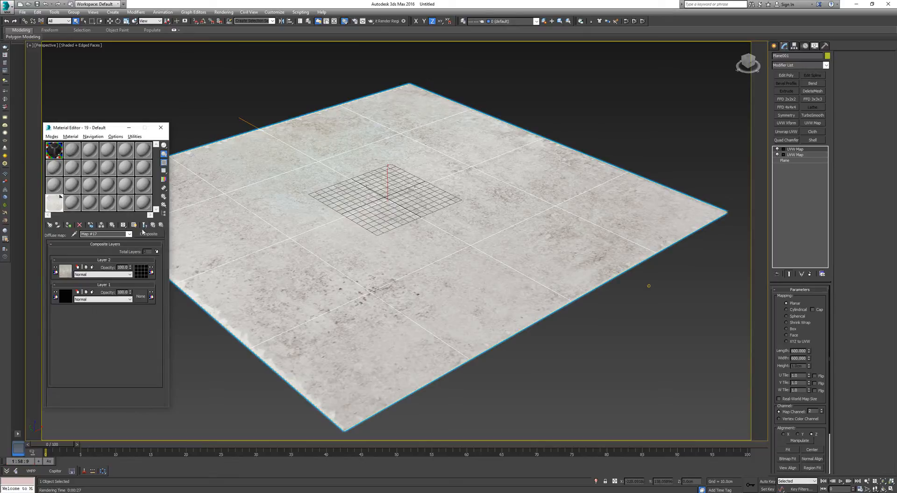
click(144, 227)
double_click(55, 206)
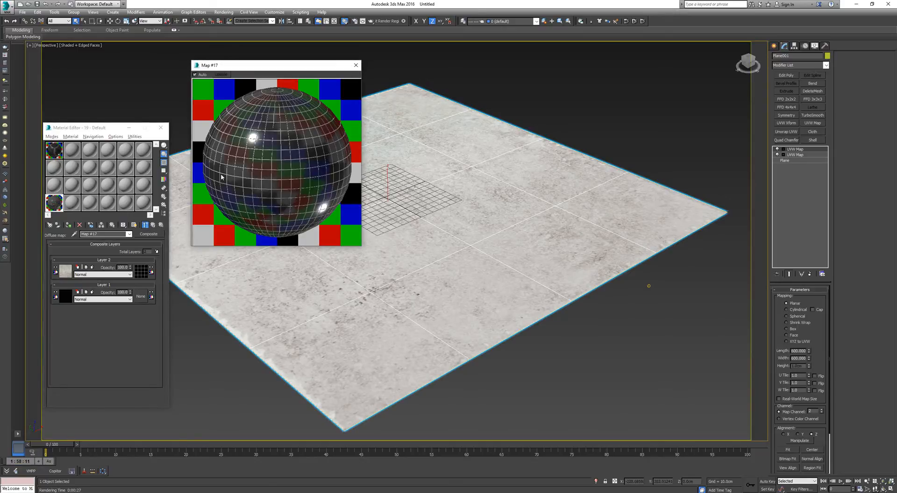
click(355, 65)
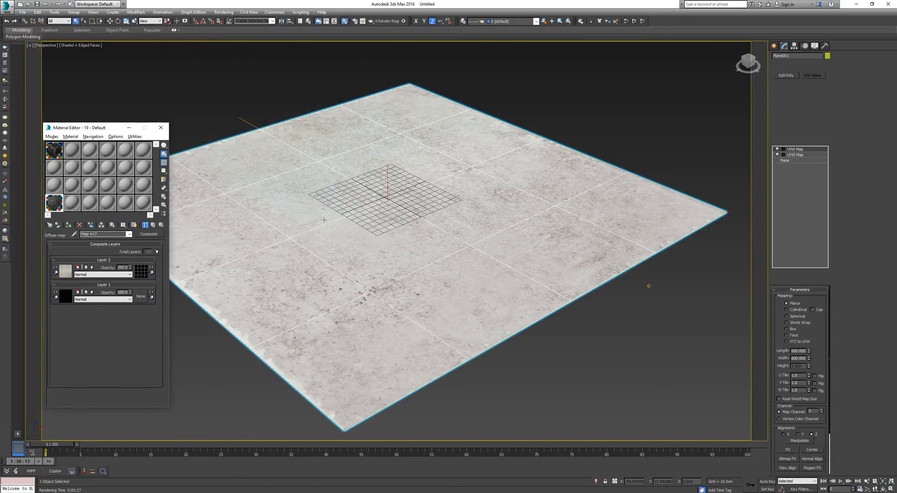
Step: Test render the perspective view, examine the textured grout at the plane's front corner, and stop the render
click(371, 21)
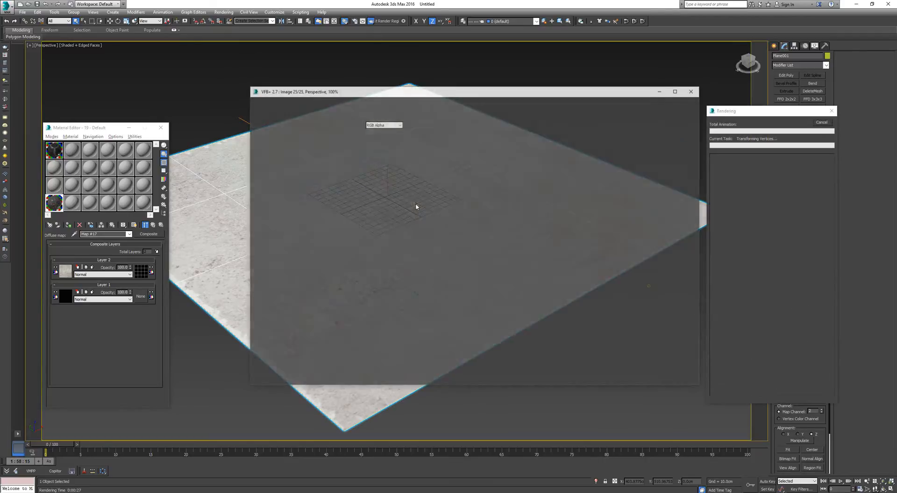
scroll(427, 336, up, 1)
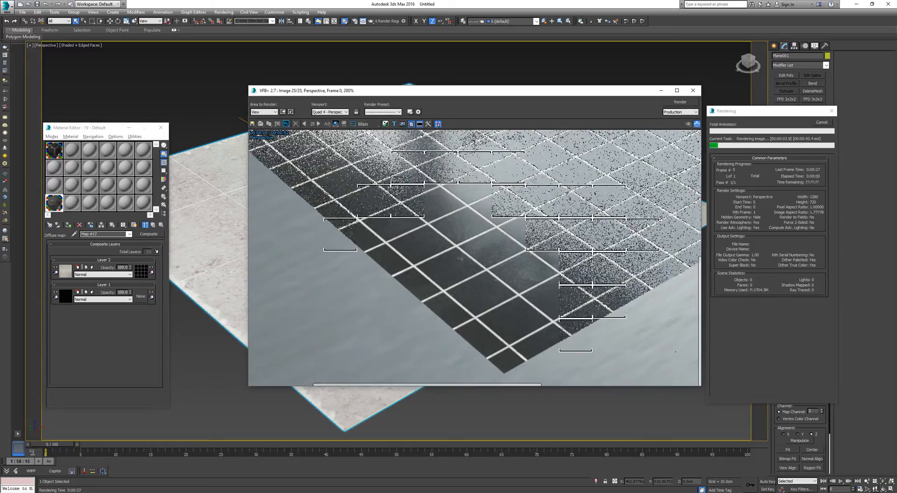
click(825, 124)
click(693, 90)
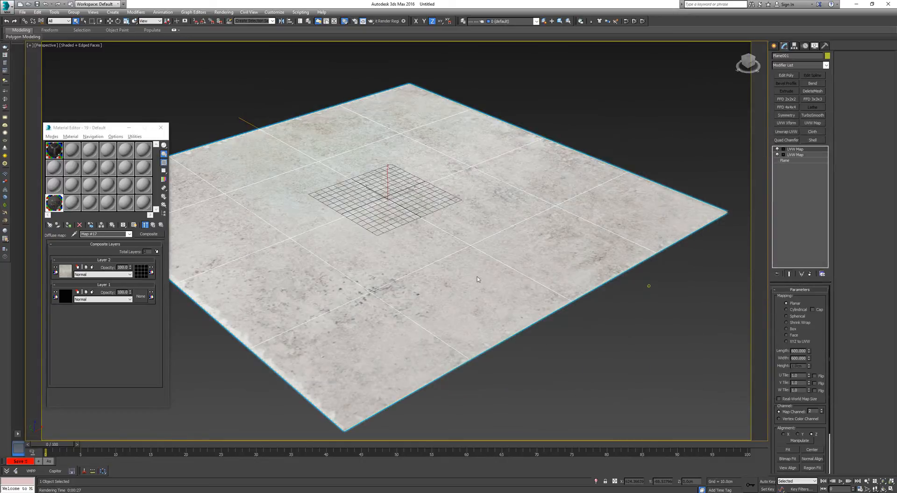
Step: Render a closer perspective view of the plane, examine the grout texture in detail, and stop the render
scroll(444, 329, up, 5)
middle_drag(443, 330, 458, 275)
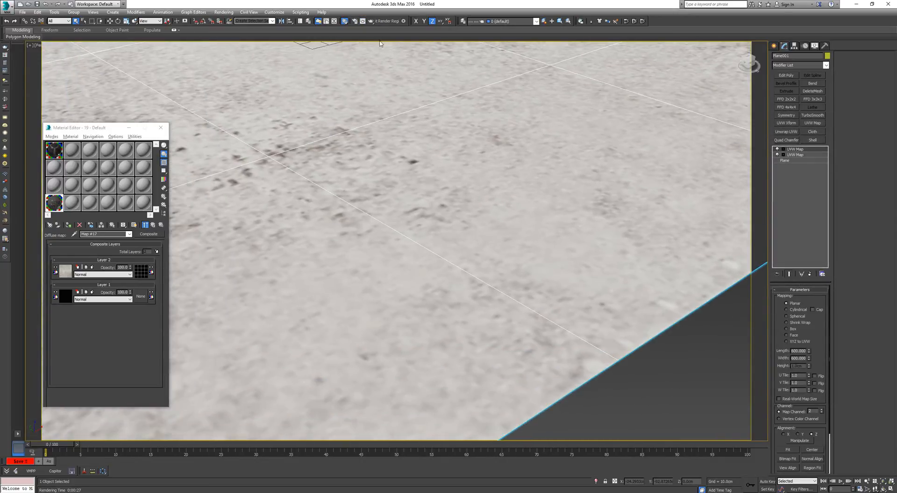
click(370, 21)
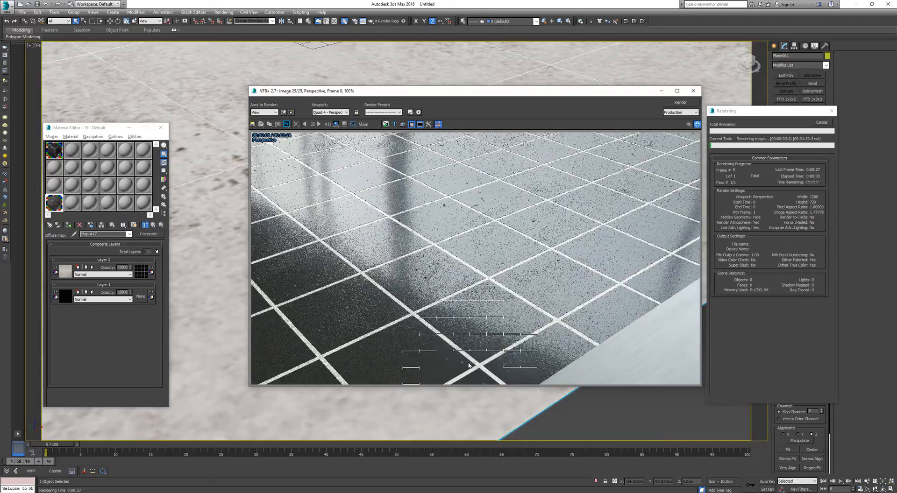
scroll(446, 357, up, 1)
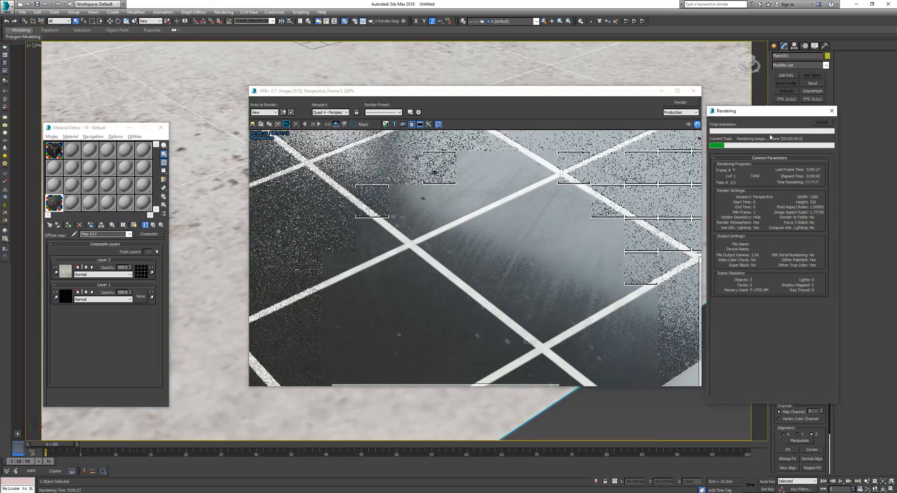
click(821, 122)
Step: Swap the tile and grout colors in Layer 2's Tiles mask, compare the enlarged sample, and swap them back
double_click(55, 204)
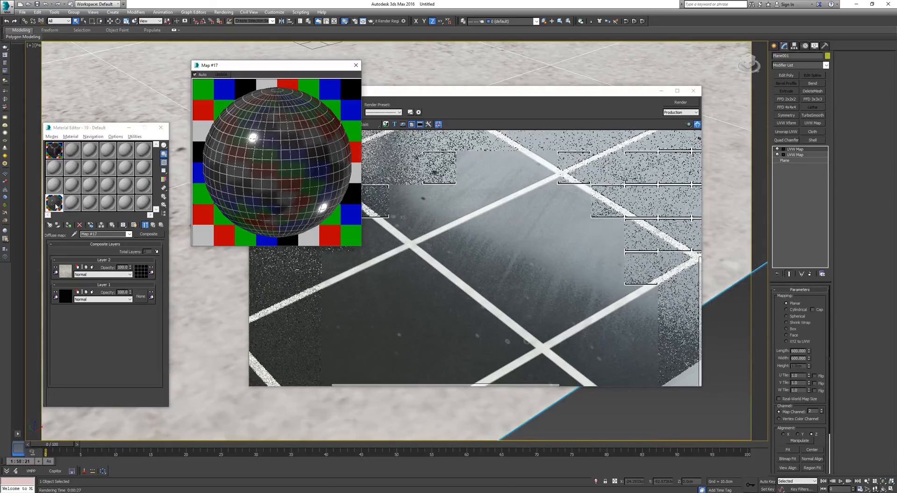
click(142, 273)
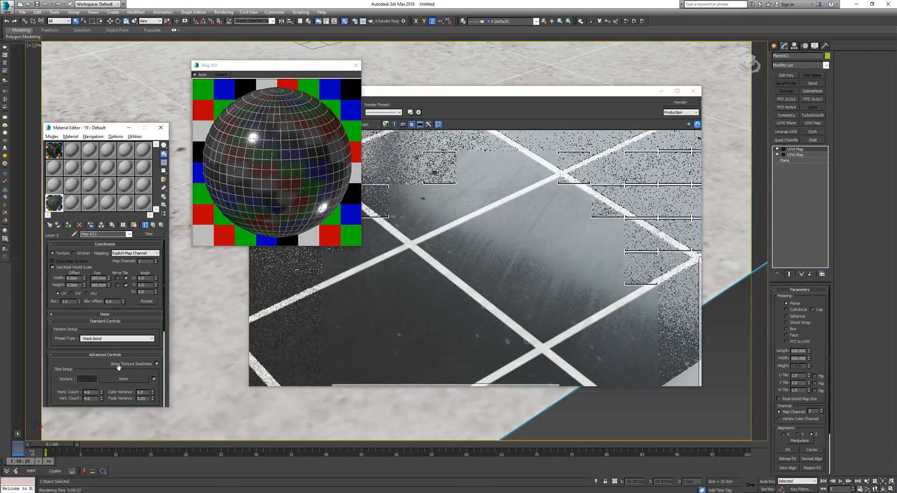
mouse_move(104, 369)
mouse_down()
mouse_move(103, 324)
mouse_move(88, 376)
mouse_up()
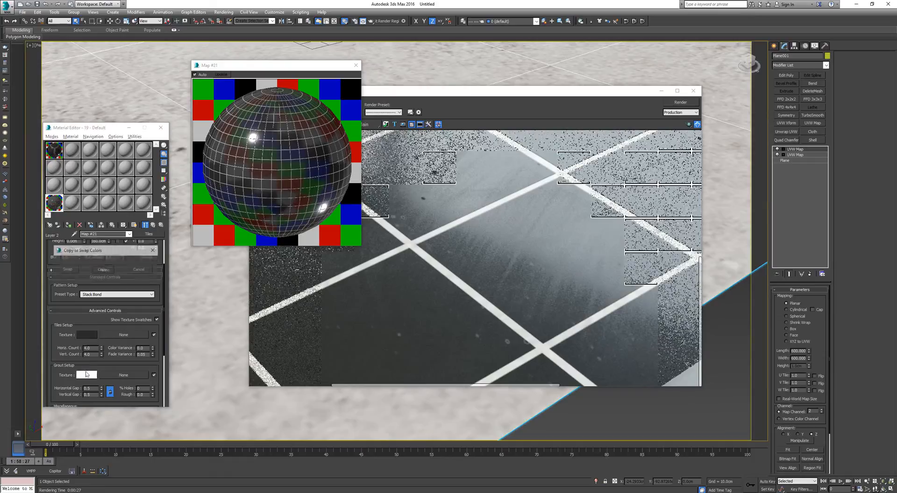
click(66, 270)
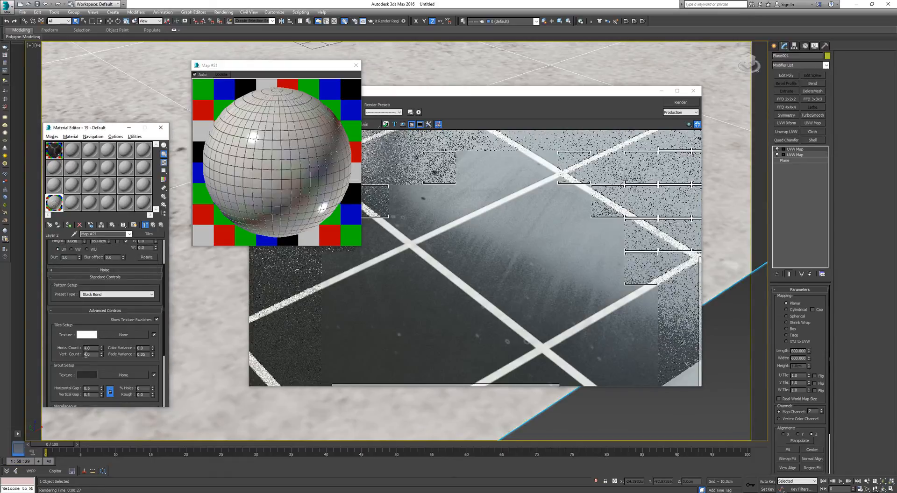
drag(87, 334, 87, 376)
click(71, 274)
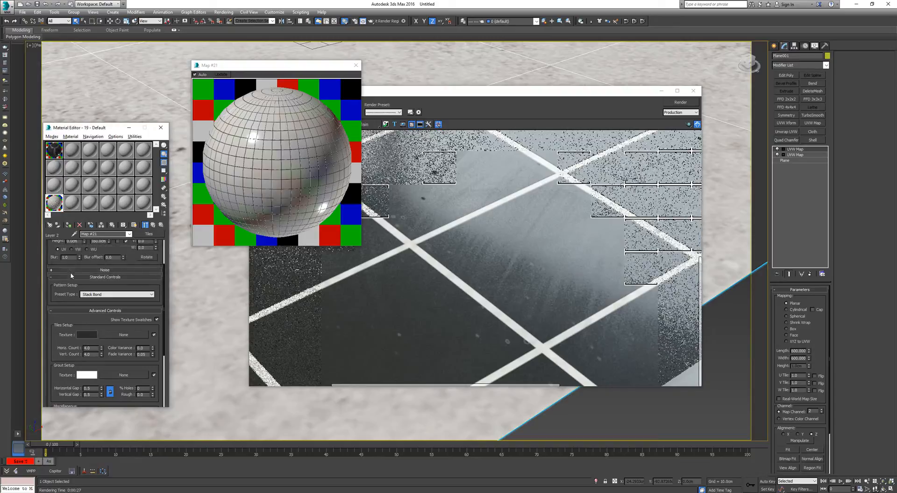
Step: Replace Layer 2's grout texture with a new Bitmap map using 007avodire.jpg
click(153, 225)
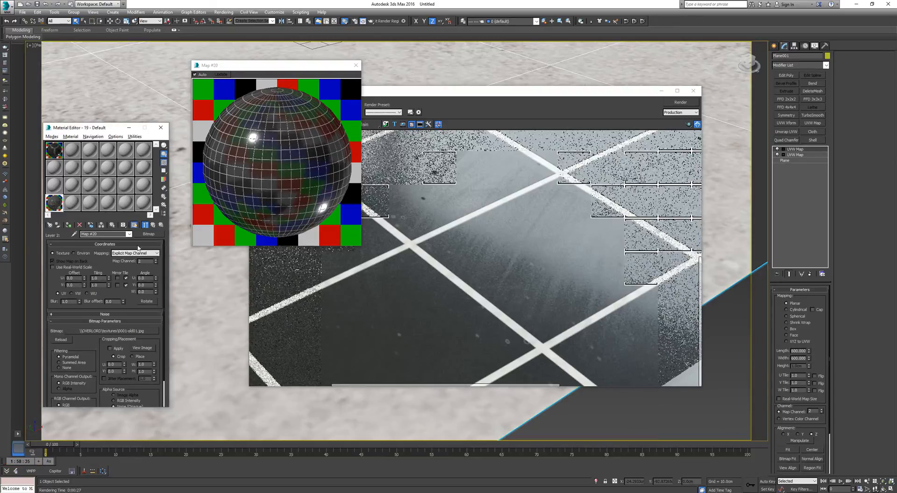
click(148, 234)
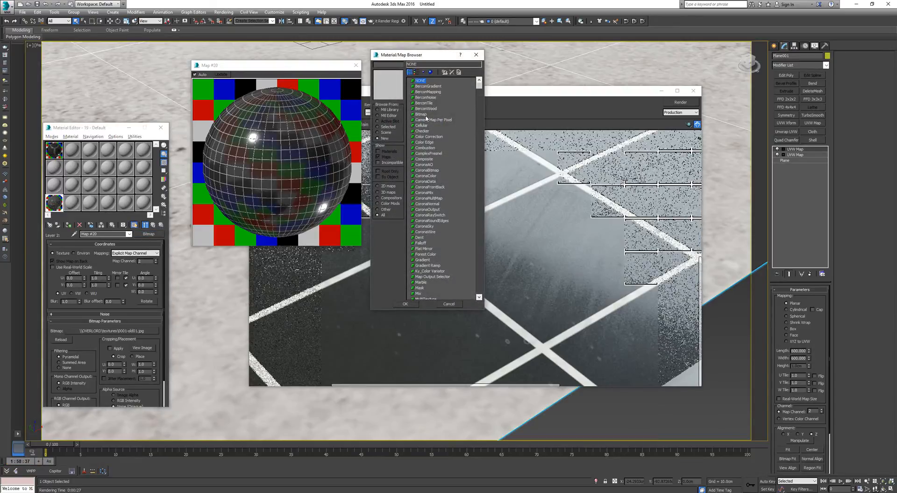
double_click(422, 114)
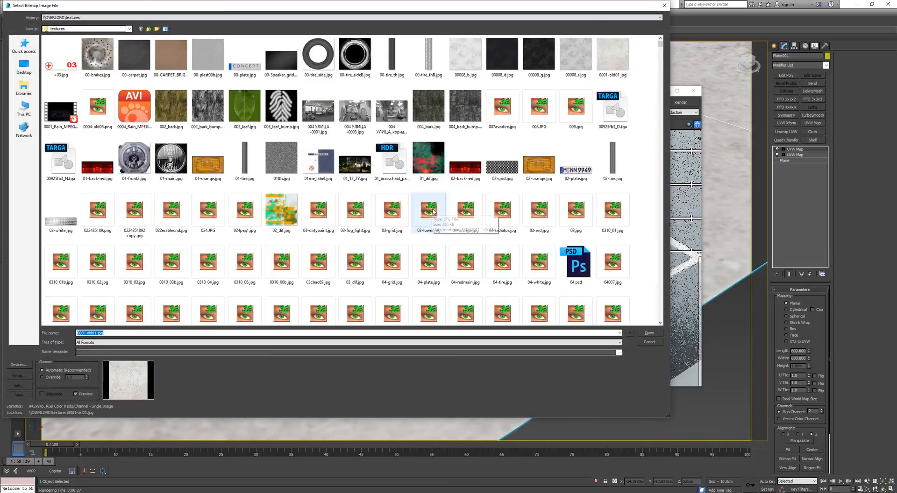
click(503, 111)
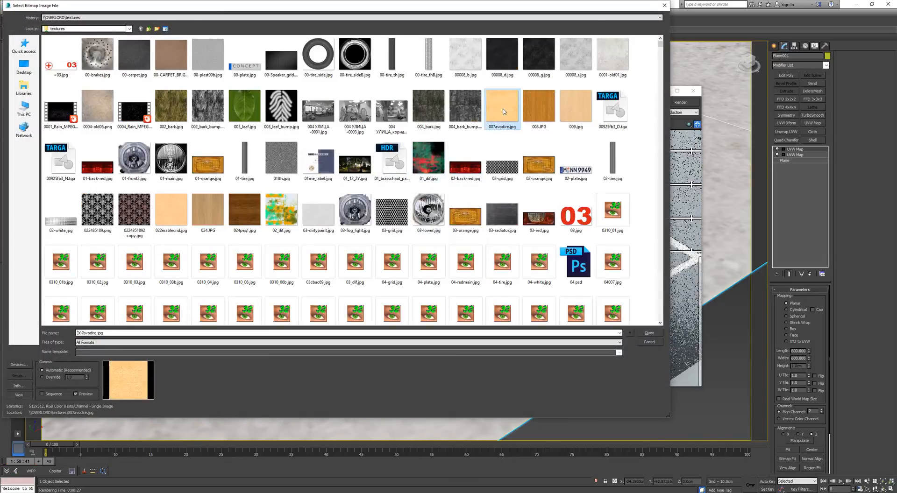
double_click(503, 111)
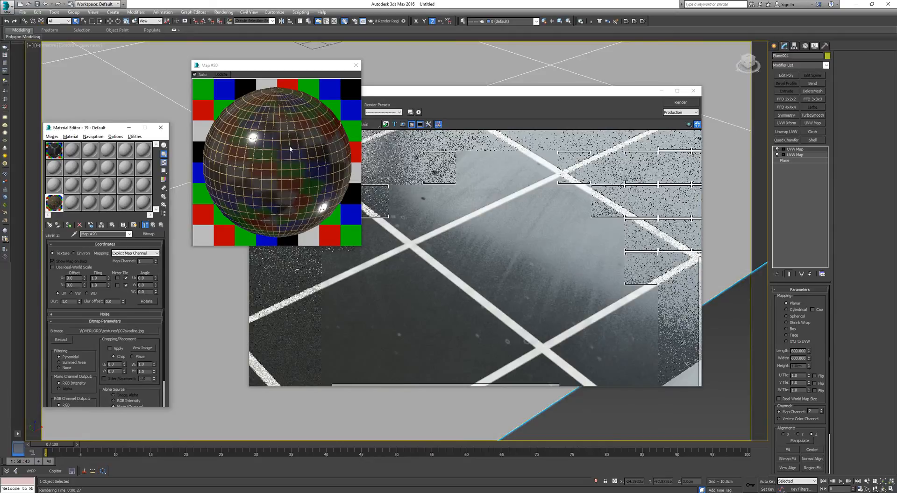
Step: Test render the wood grout texture, set its map channel to 2, and run another partial render
click(672, 103)
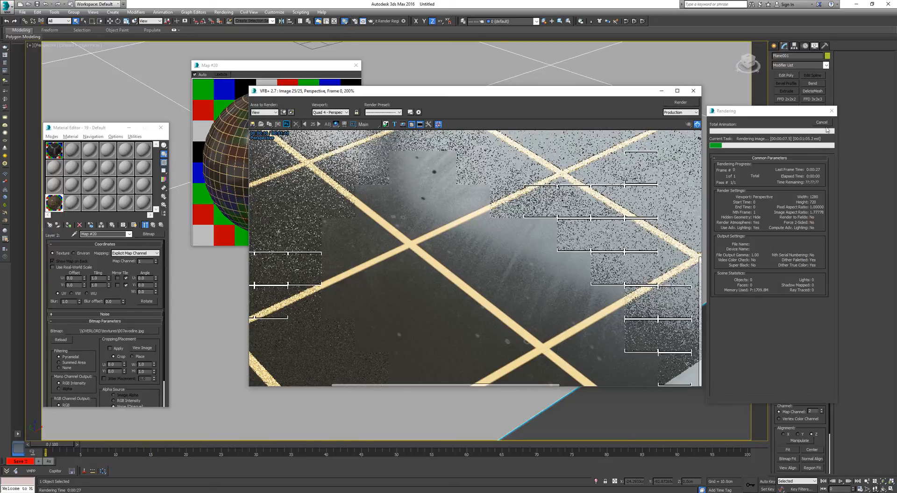
click(156, 260)
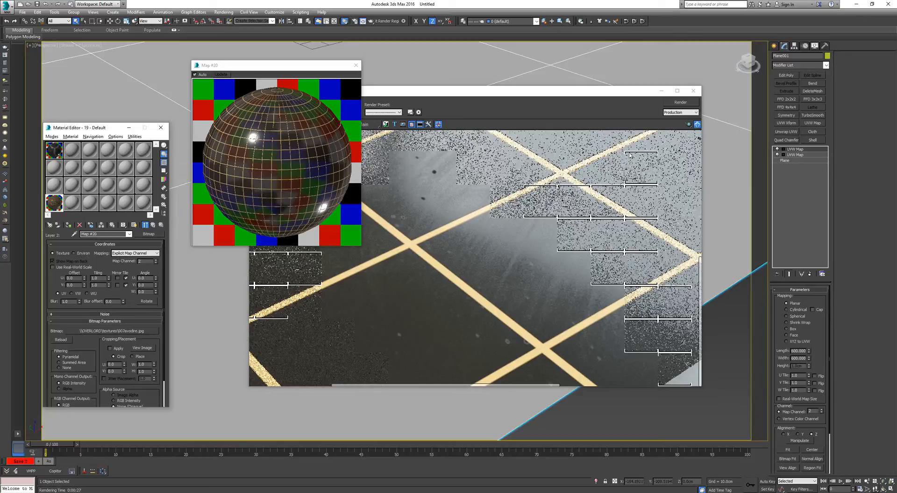
click(680, 102)
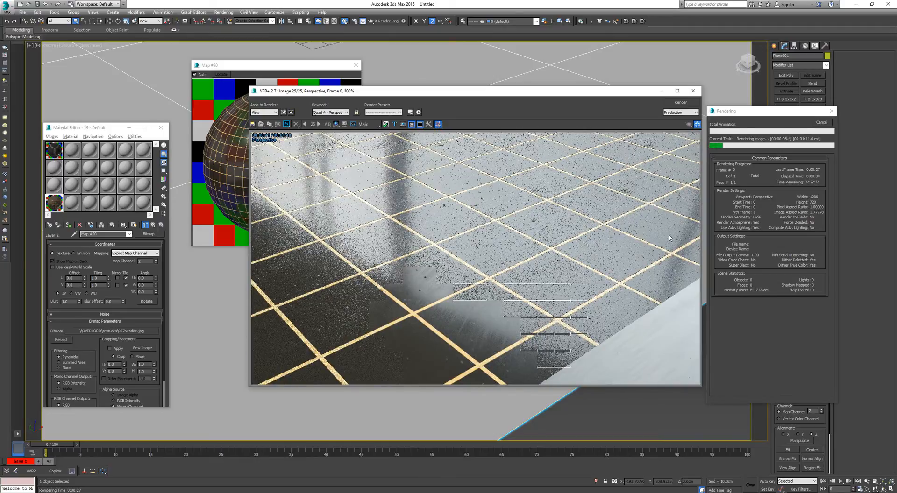
click(823, 125)
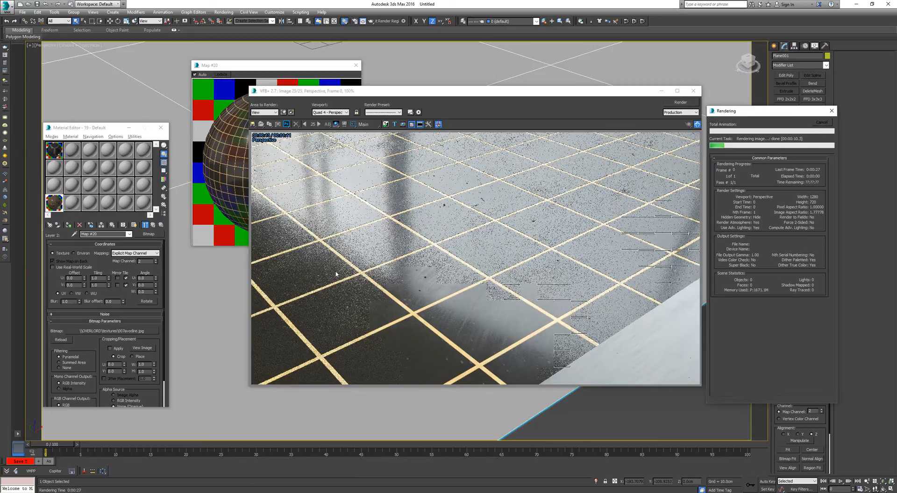
Step: Wrap Layer 2's wood bitmap in a Color Correction map, keeping it as sub-map, set its channels to Monochrome, and test render
click(146, 234)
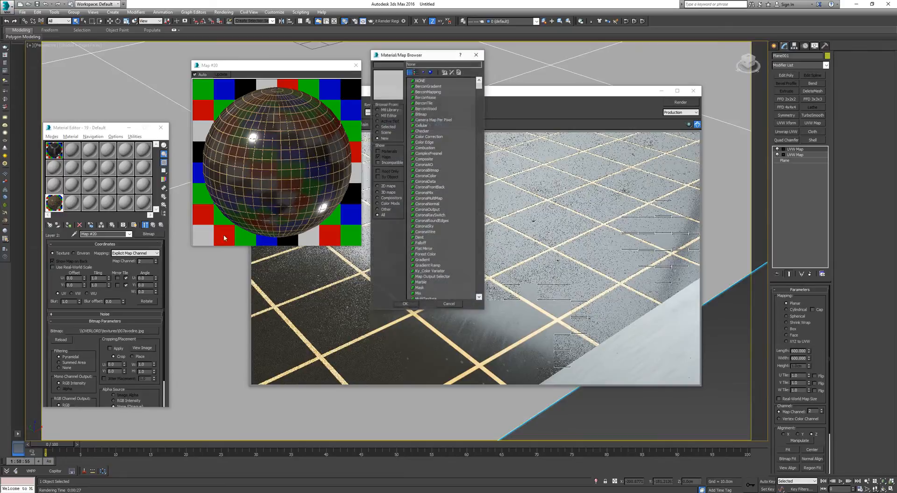
double_click(429, 148)
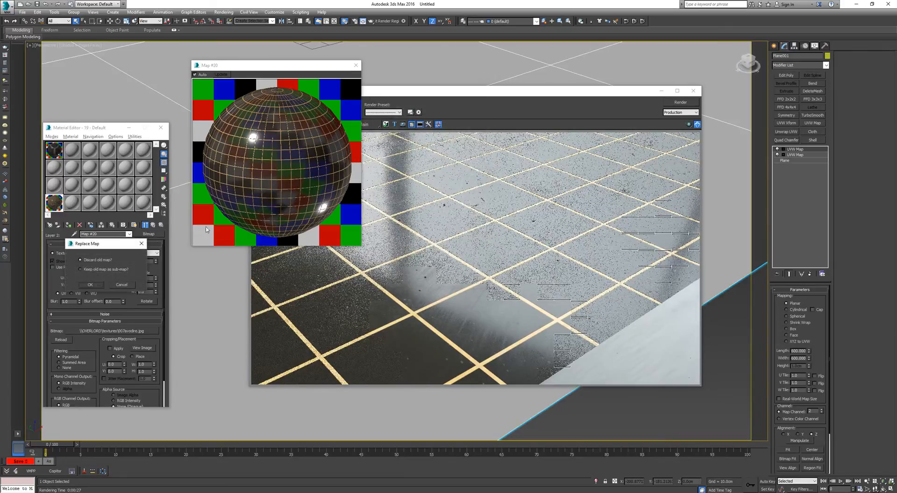
click(91, 283)
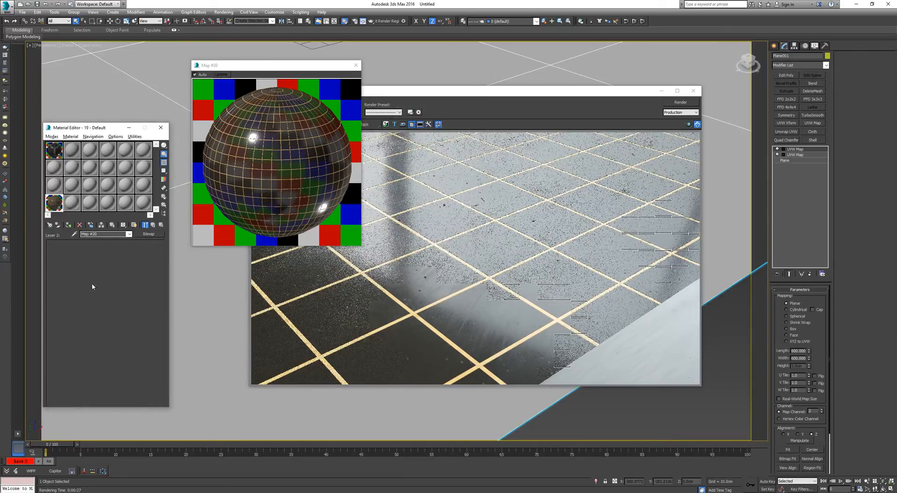
click(62, 276)
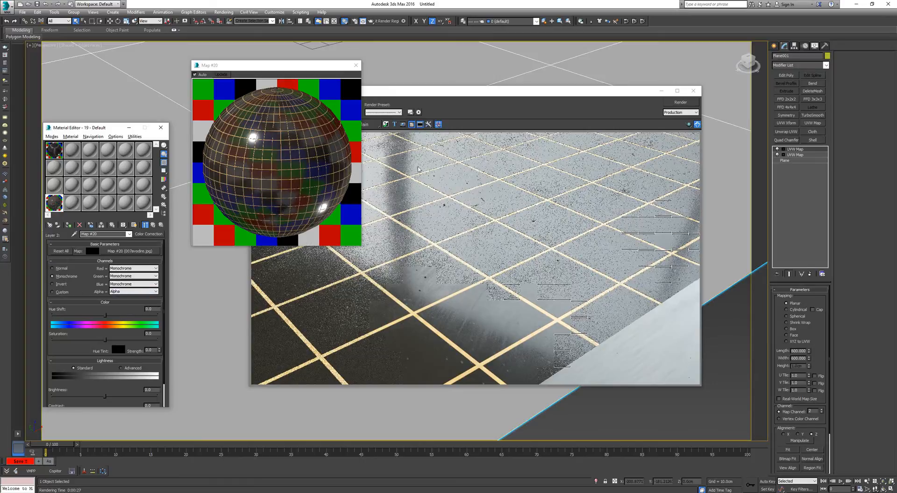
click(680, 103)
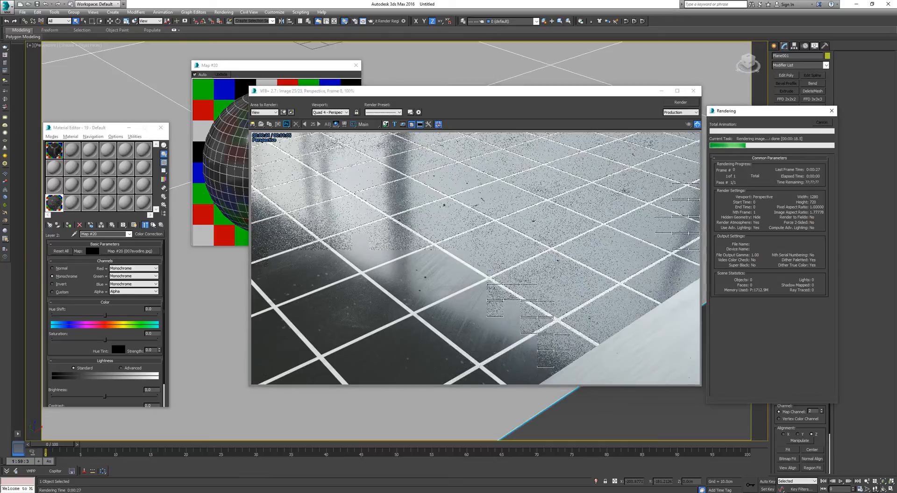
Step: Use Advanced lightness on the Color Correction, with RGB gamma/contrast about 0.18 and pivot 0.63, and run a partial test render
click(145, 225)
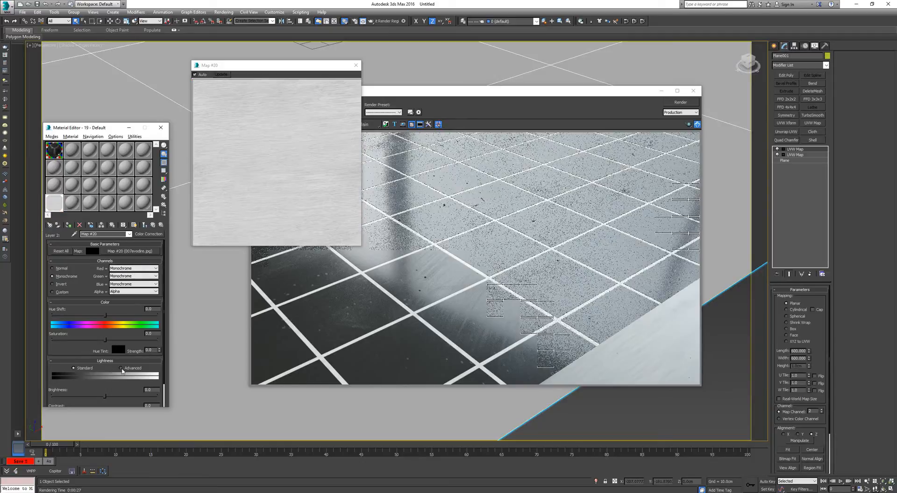
click(121, 368)
drag(112, 386, 124, 283)
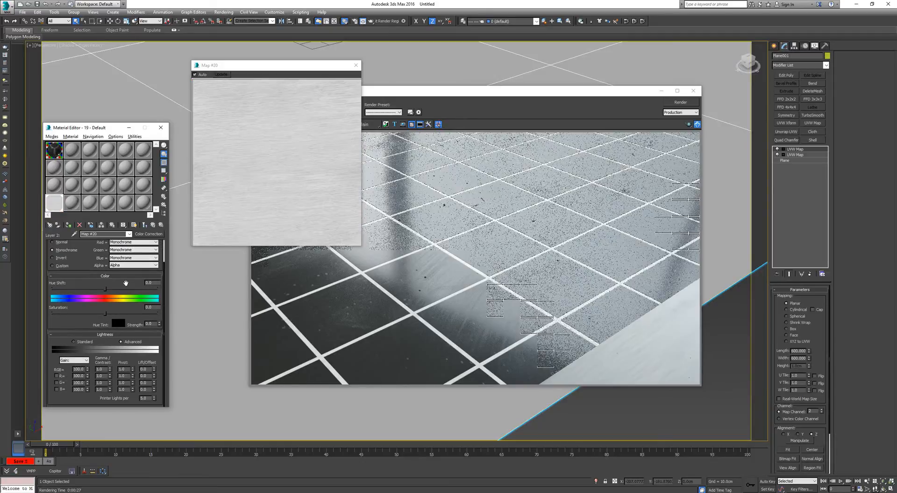
drag(110, 369, 111, 444)
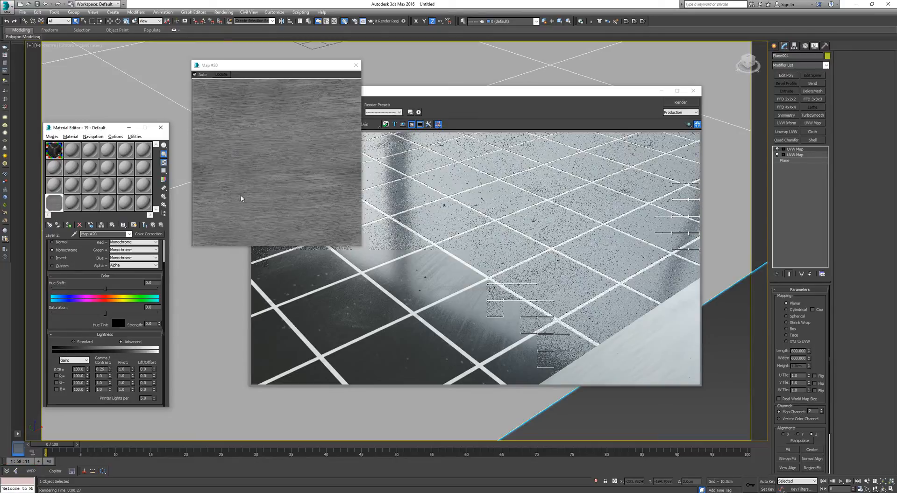
drag(110, 368, 133, 381)
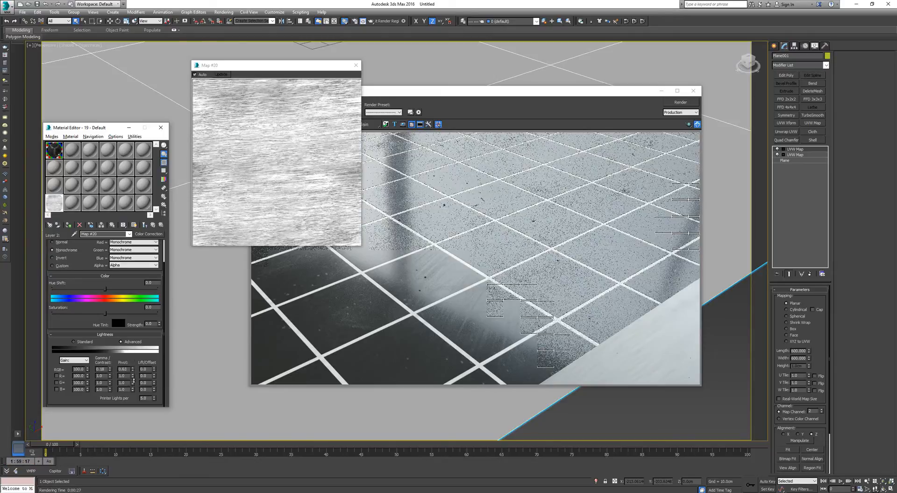
click(680, 102)
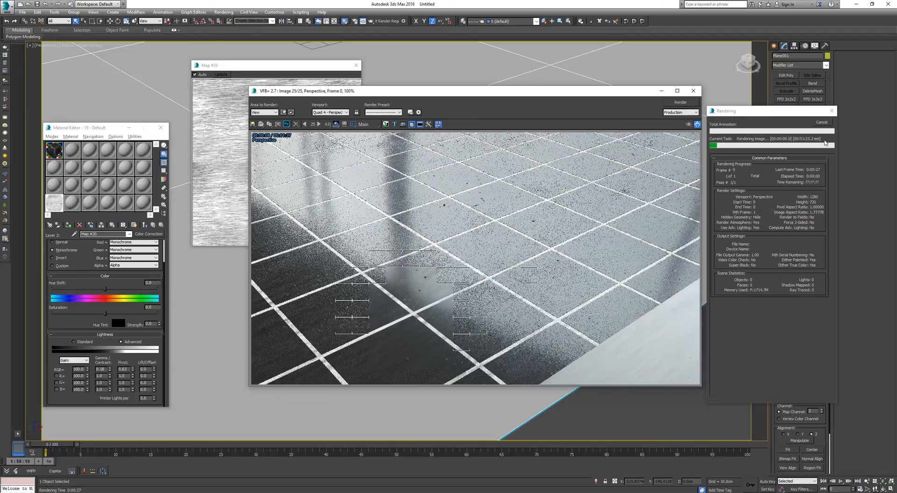
click(822, 123)
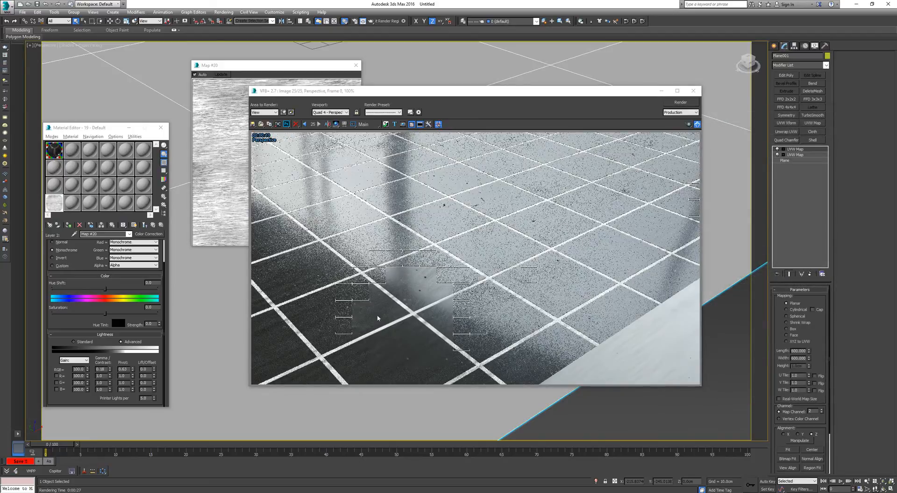
Step: Set the tile color in Layer 2's Tiles mask to pure black and run a partial test render
click(153, 225)
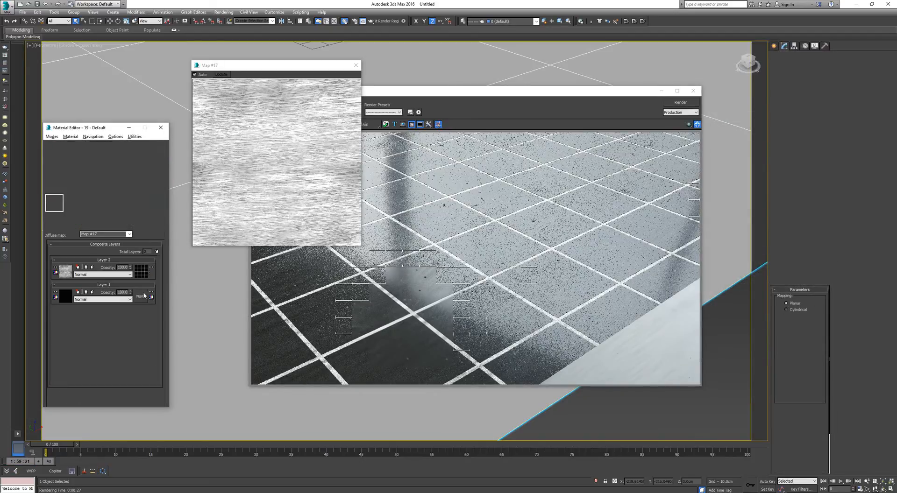
click(141, 273)
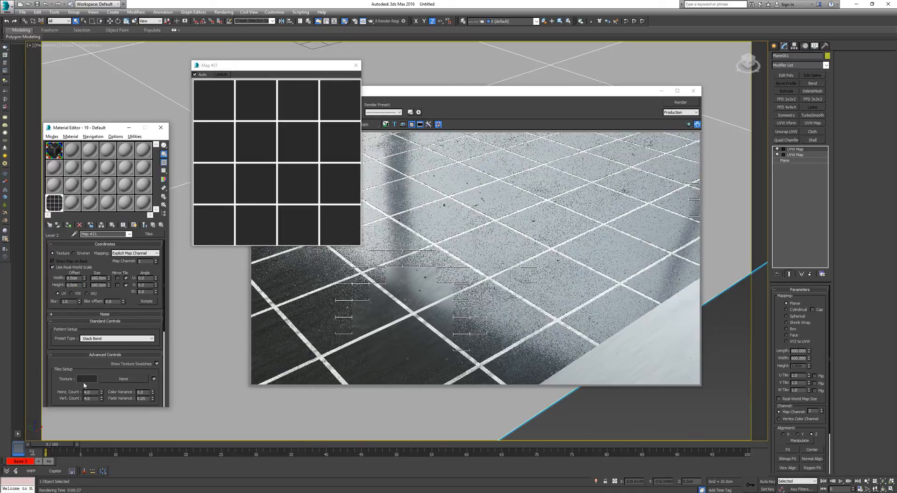
drag(85, 372, 86, 358)
click(87, 351)
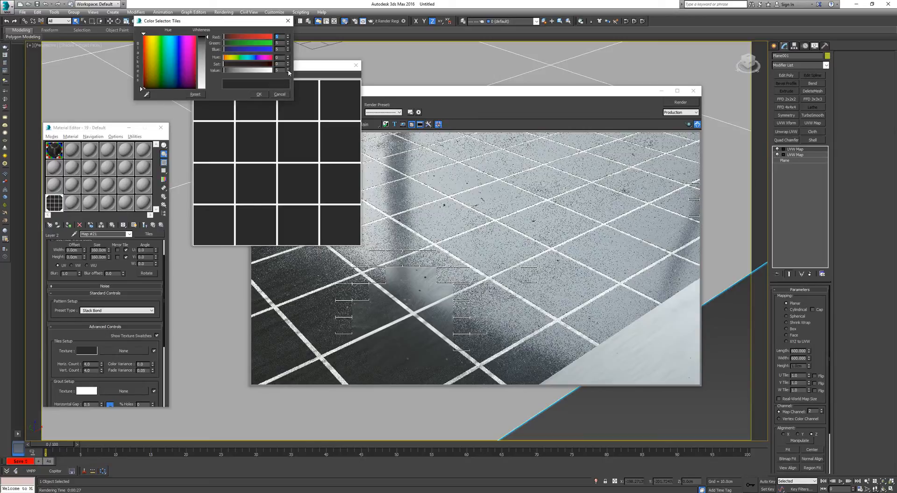
click(288, 72)
click(258, 94)
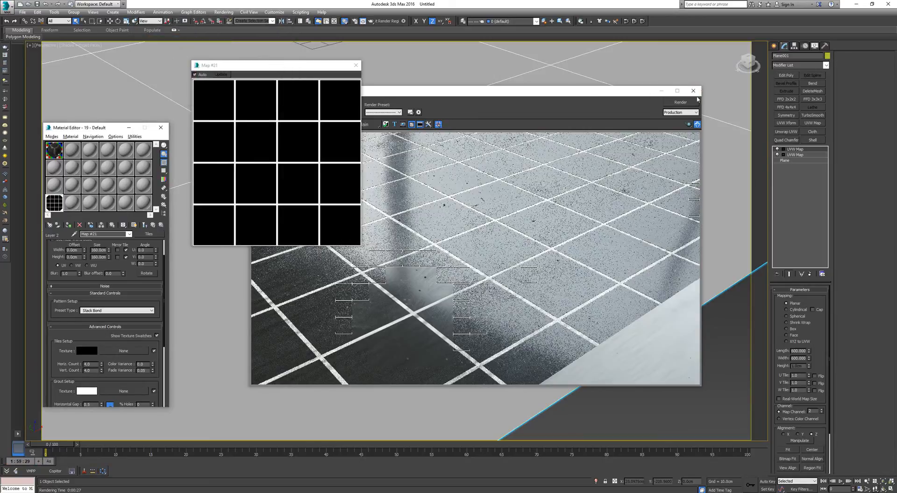
key(shift+q)
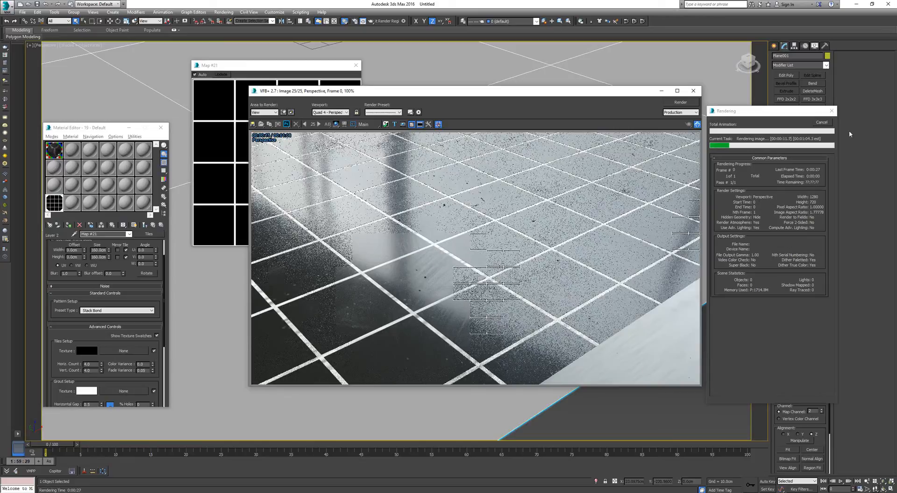
click(826, 122)
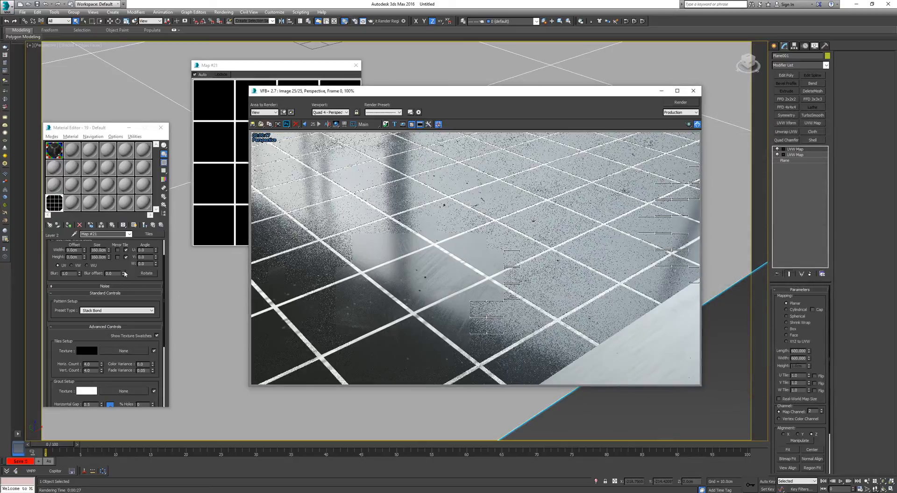
Step: Return to the Composite map, close the enlarged sample, reframe the plane in perspective, and review the last render
click(152, 225)
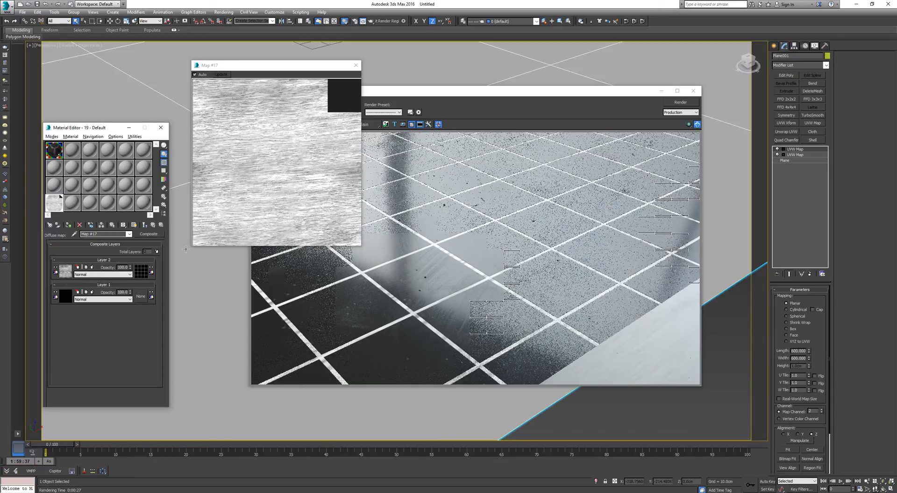
click(693, 91)
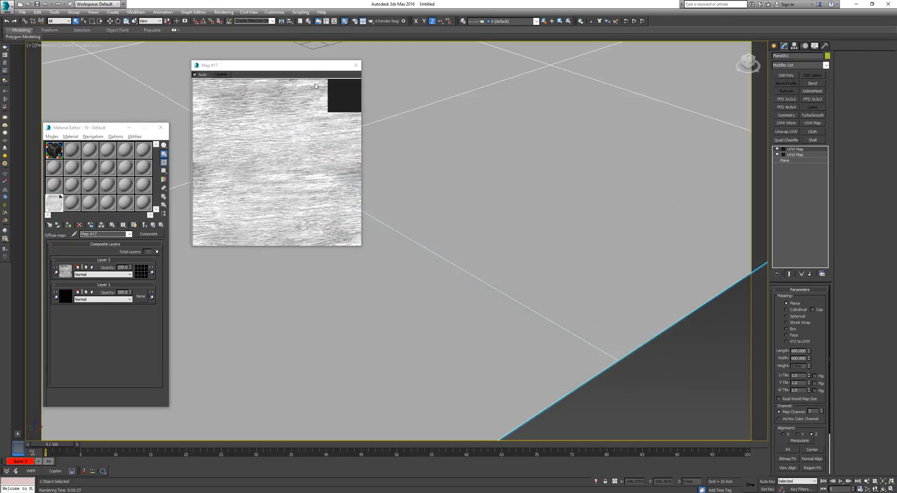
click(355, 65)
scroll(474, 227, down, 10)
scroll(447, 247, up, 2)
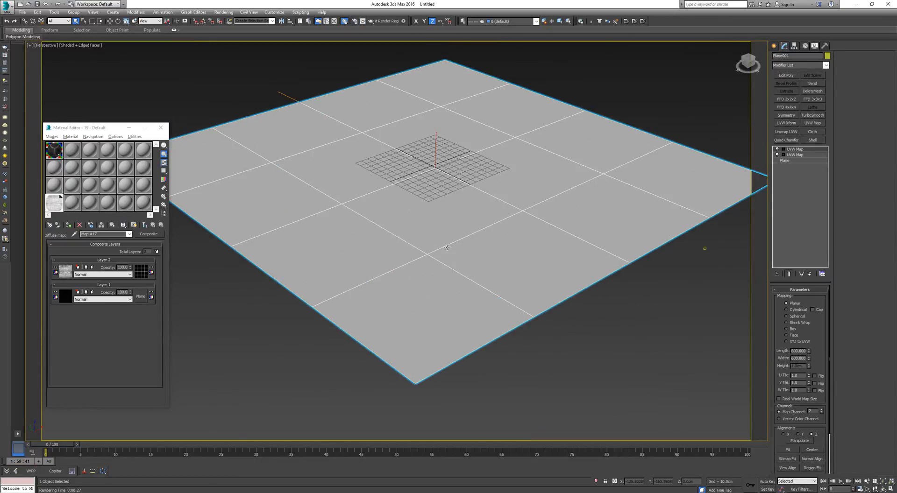
middle_drag(447, 248, 422, 263)
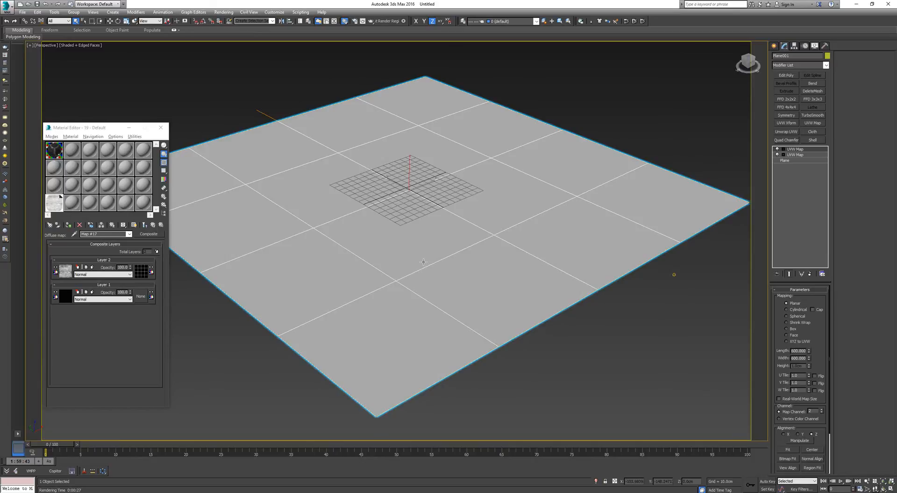
scroll(410, 263, up, 4)
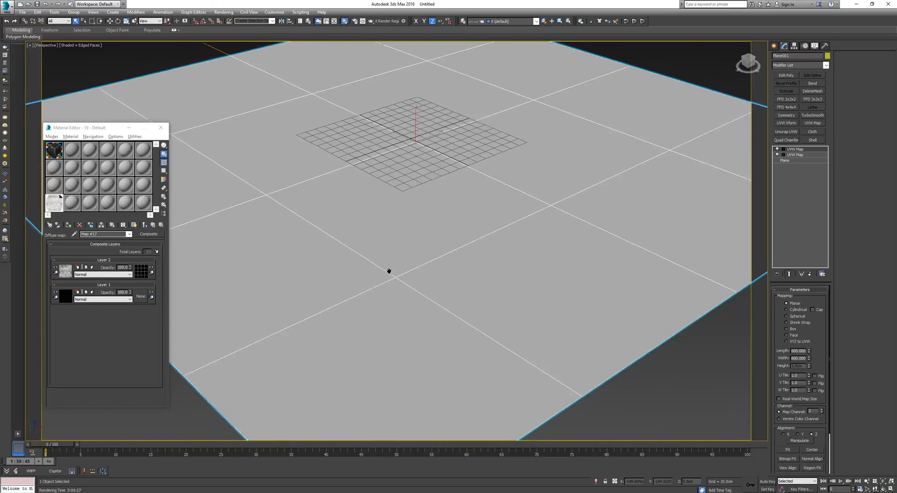
click(363, 21)
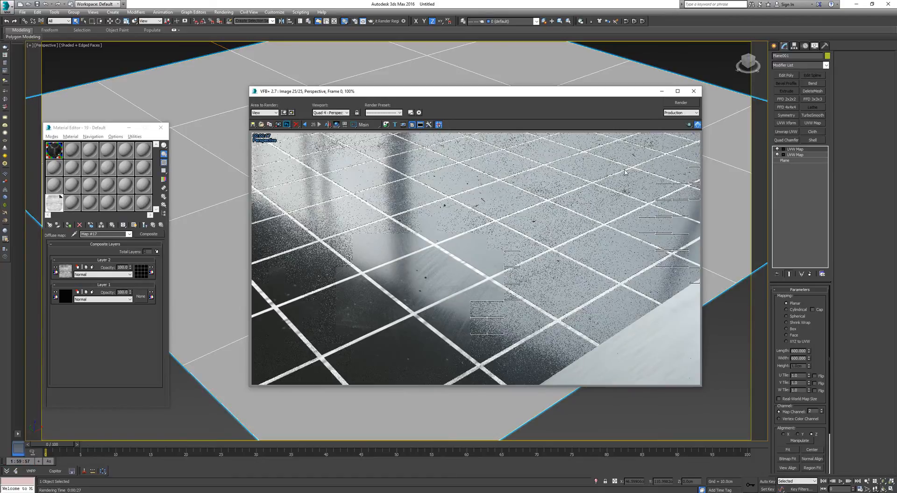
click(693, 91)
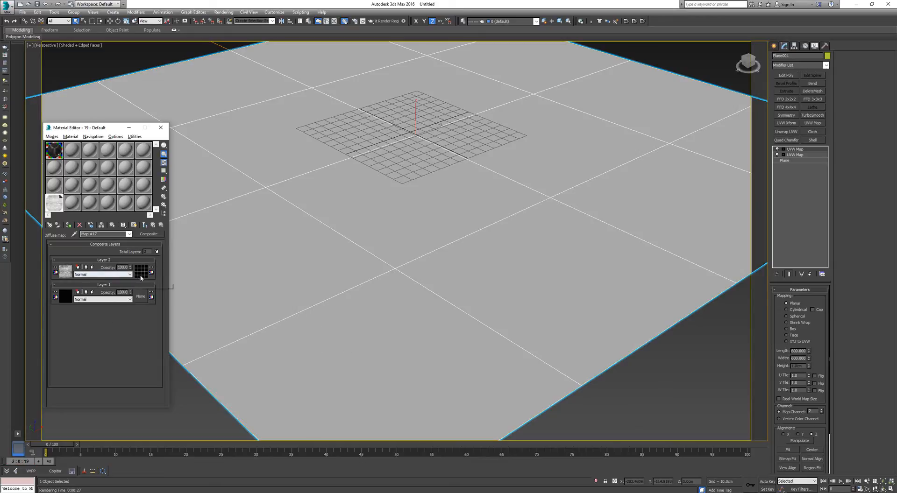
Step: Return to the material's map slots, frame the whole plane in the perspective view, and render it
click(154, 227)
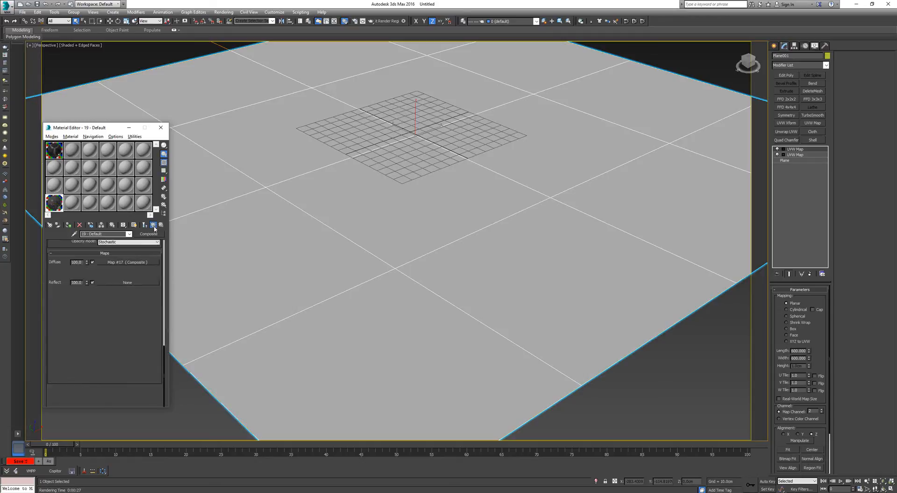
click(363, 21)
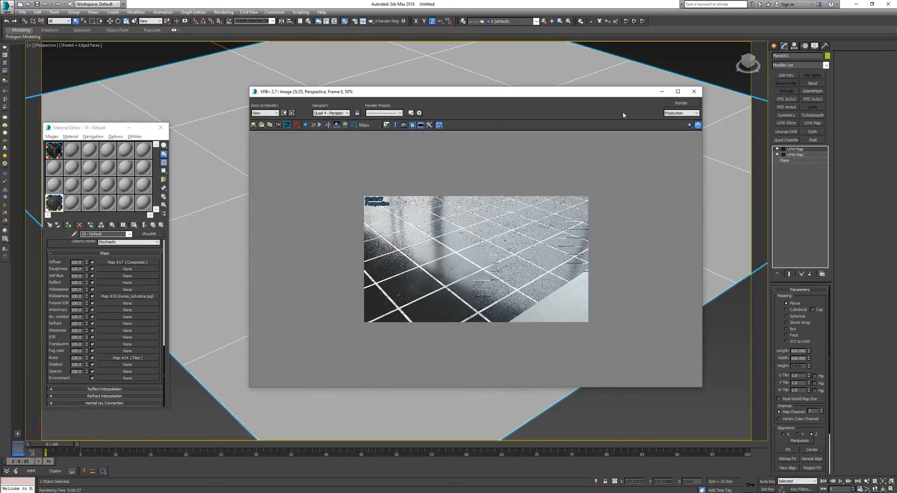
click(693, 92)
scroll(425, 184, down, 5)
scroll(420, 231, up, 3)
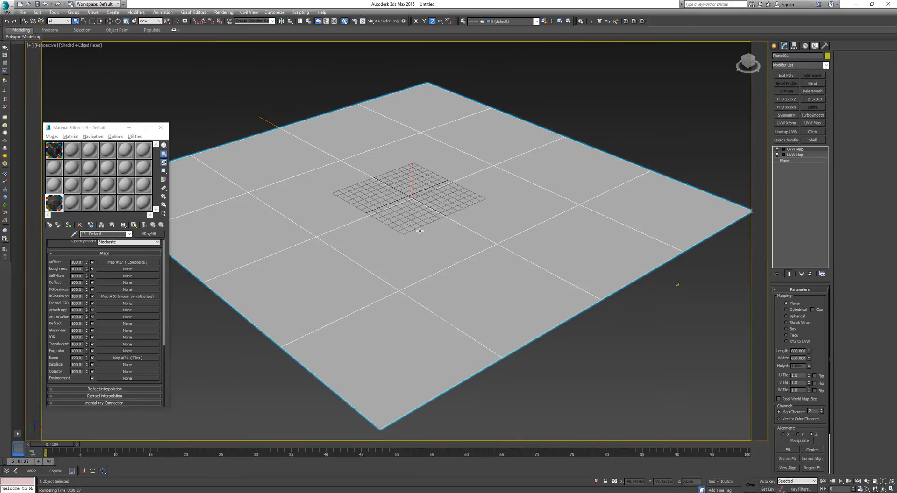
middle_drag(420, 230, 404, 237)
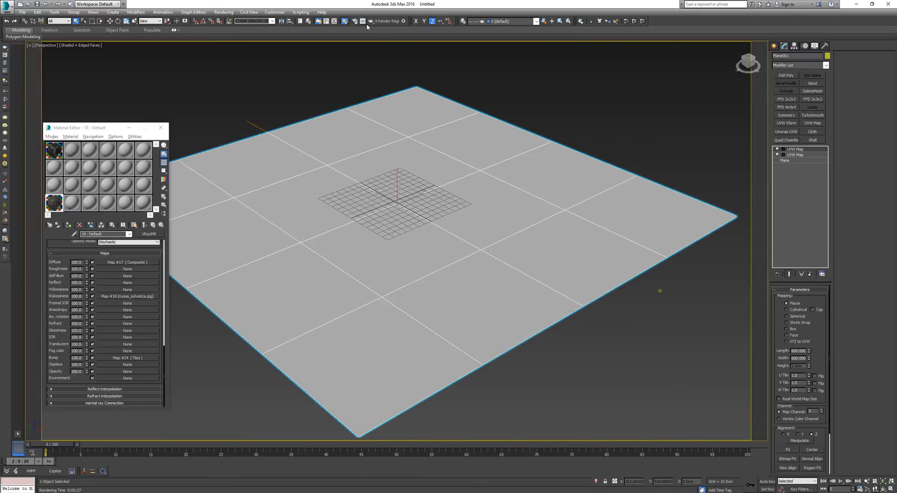
click(371, 23)
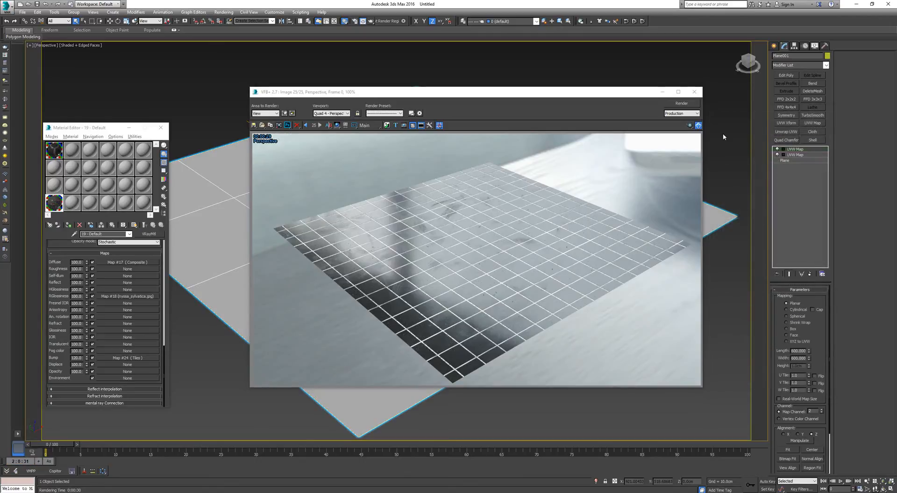
Step: Examine the full bitmap image used for reflection glossiness, and return to the material's map slots
click(152, 296)
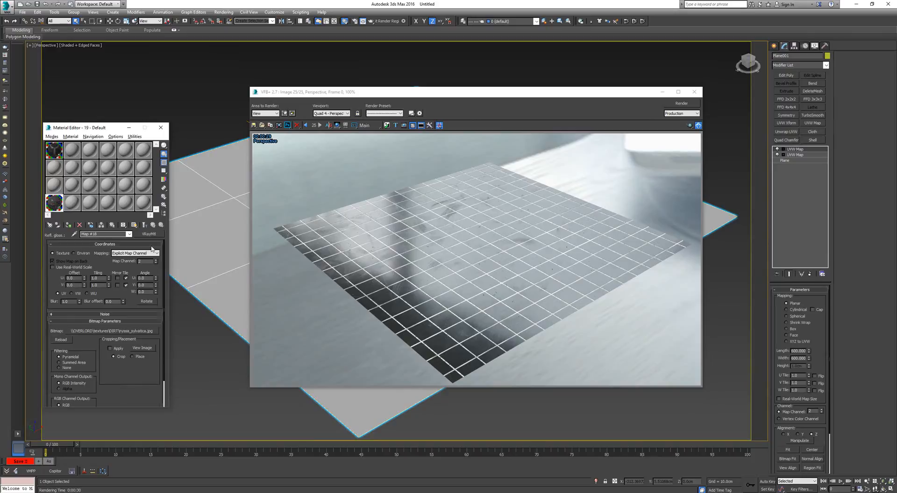
click(142, 348)
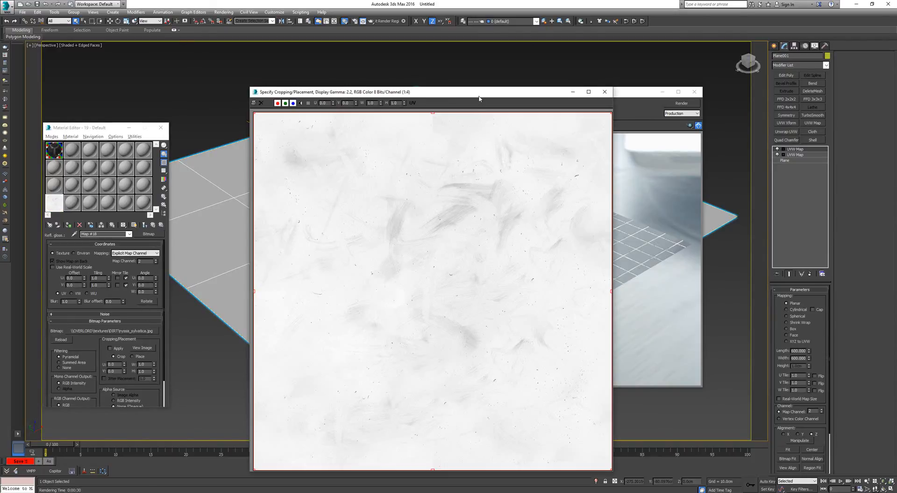
drag(479, 98, 396, 63)
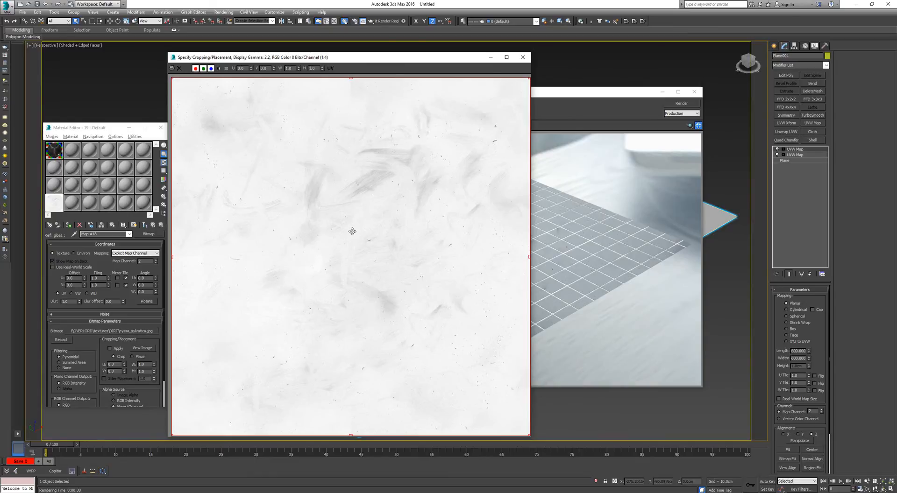
drag(361, 58, 388, 51)
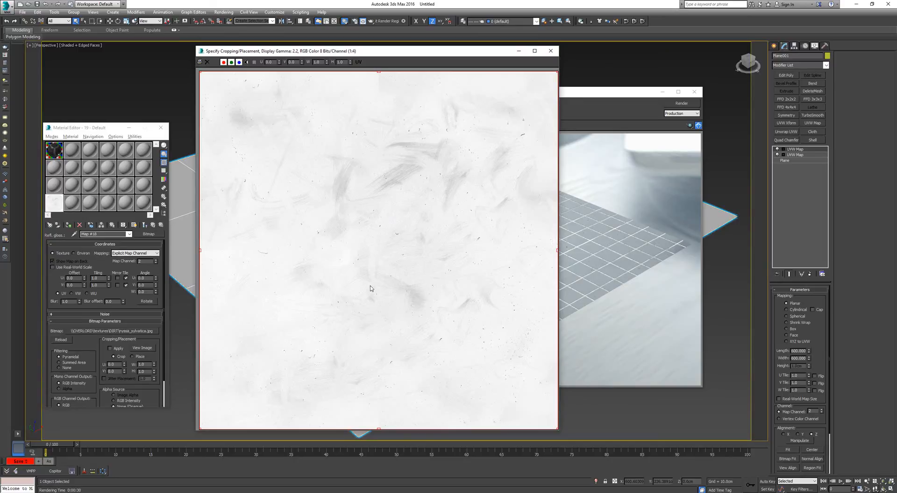
click(153, 225)
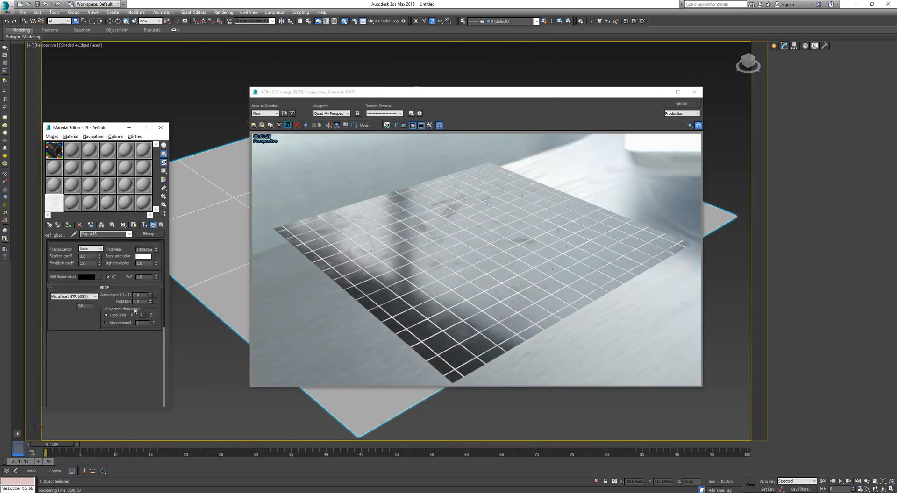
scroll(117, 313, down, 5)
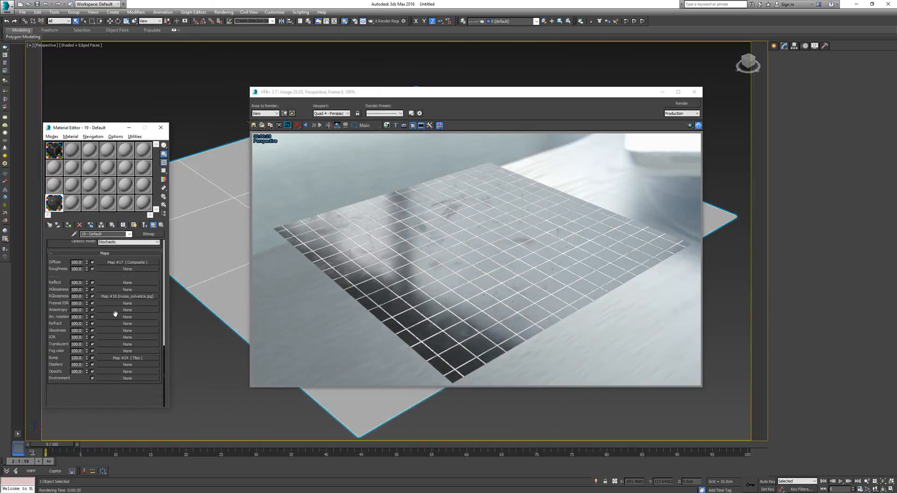
Step: Check the tile and grout colors of the Tiles map used for bump, and return to the material's map slots
click(530, 244)
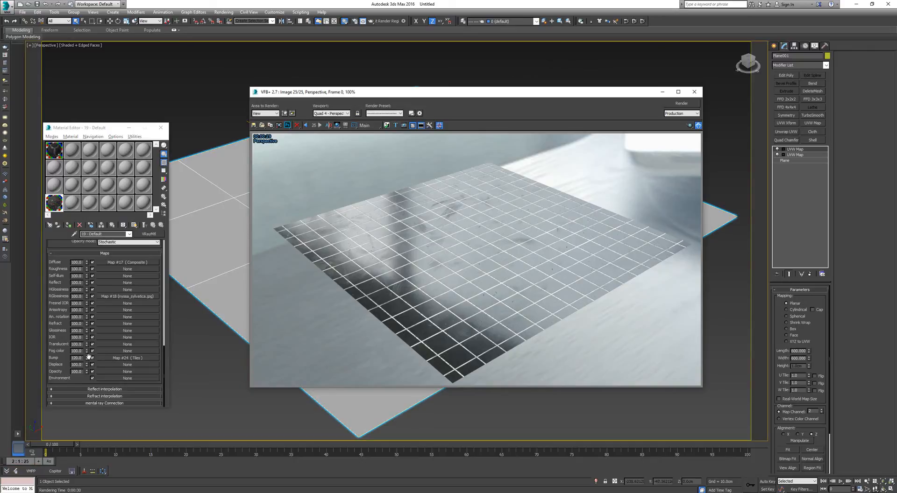
click(126, 358)
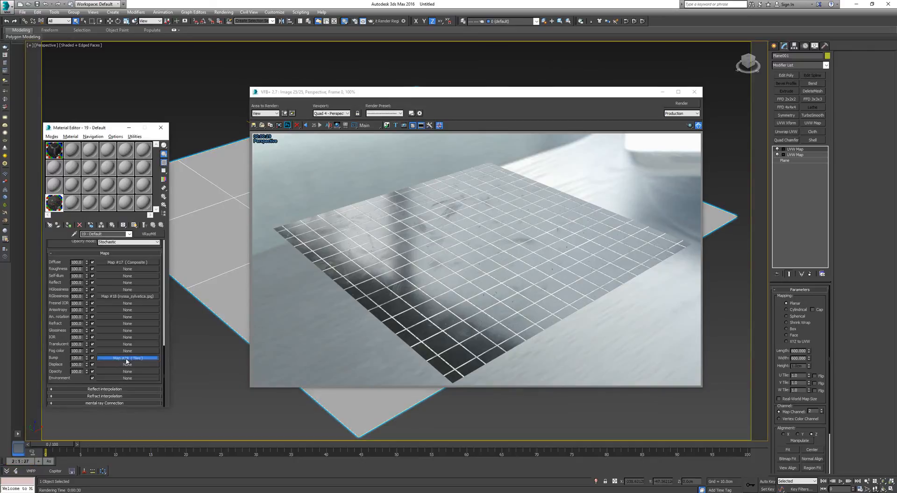
scroll(105, 372, down, 1)
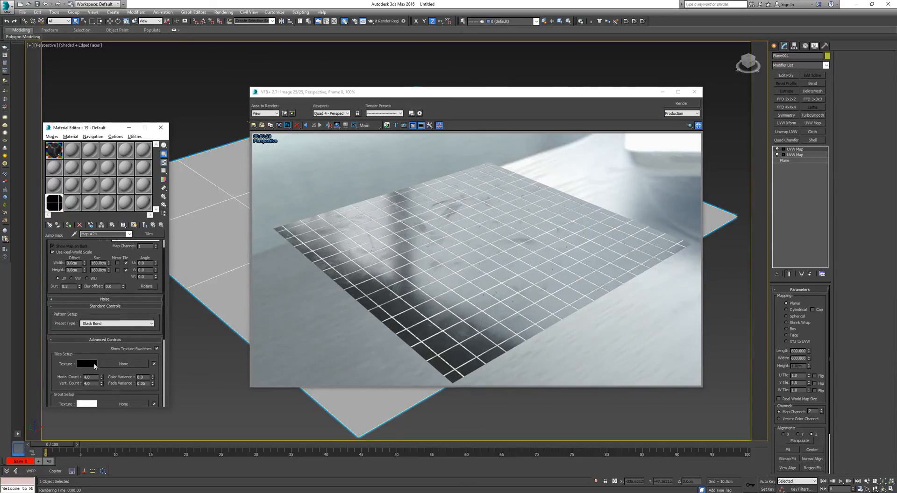
click(86, 364)
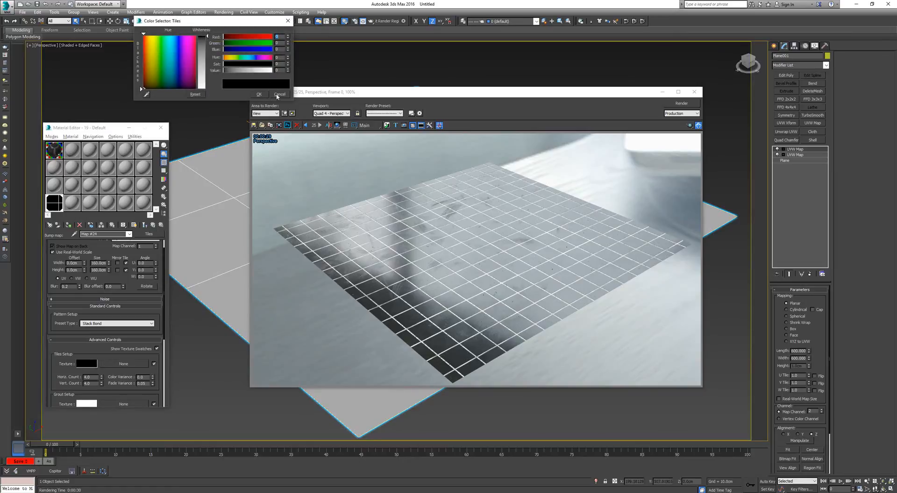
click(278, 95)
scroll(77, 257, down, 8)
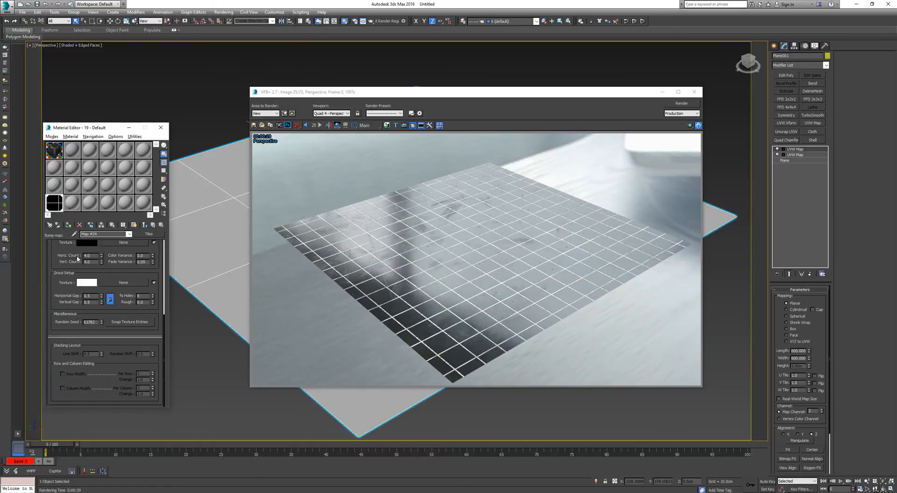
scroll(71, 306, up, 4)
click(87, 342)
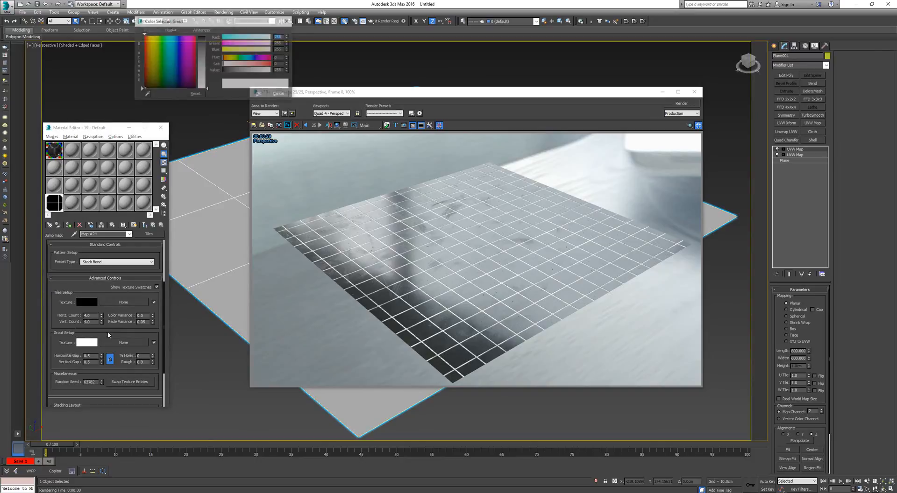
click(259, 95)
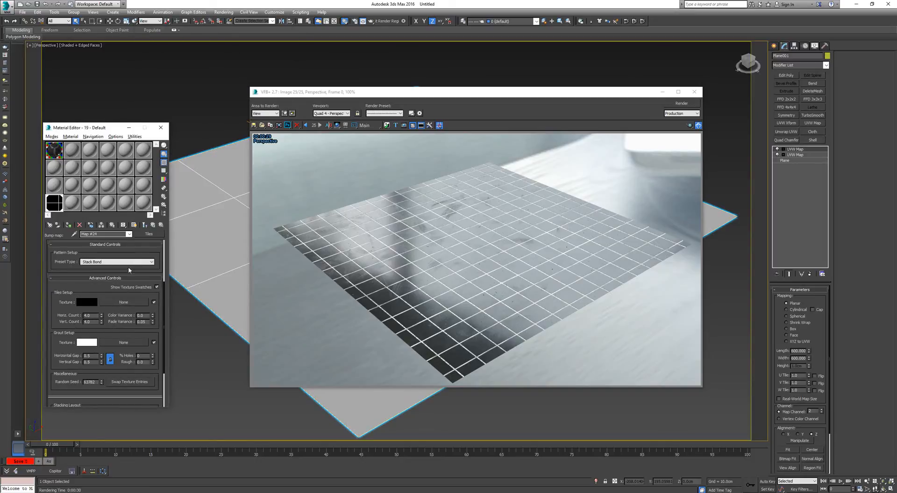
click(152, 224)
key(Up)
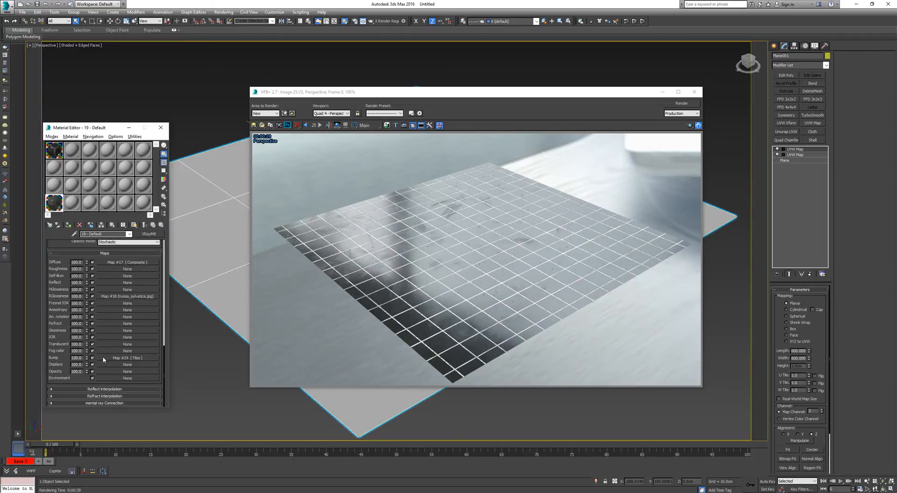
Step: Swap the tile and grout colors in the bump Tiles map, making the tiles white and the grout black
click(106, 357)
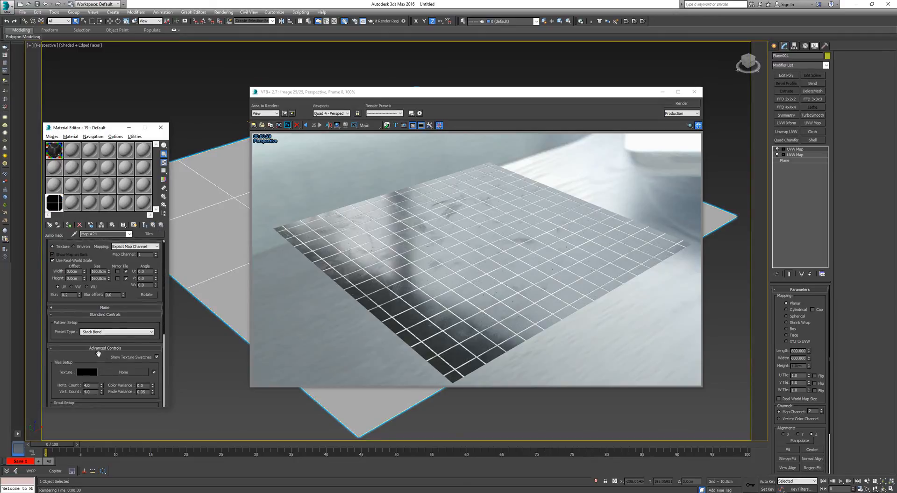
scroll(98, 354, down, 5)
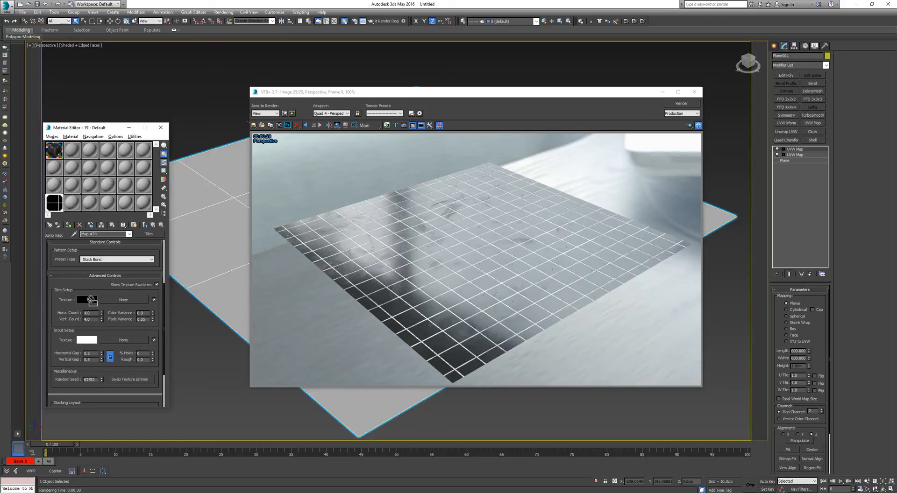
drag(92, 342, 92, 341)
click(76, 268)
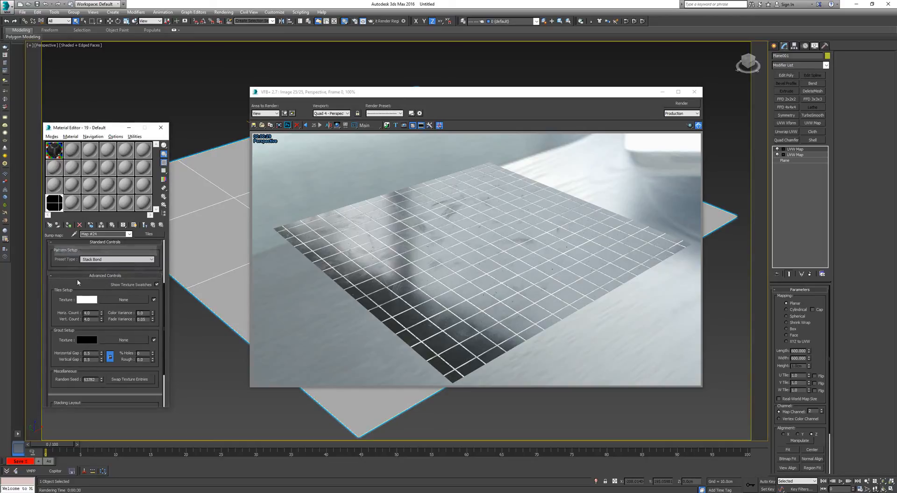
Step: Run a partial test render of the perspective view, inspect the grout lines enlarged to 200%, and close the frame buffer
click(681, 103)
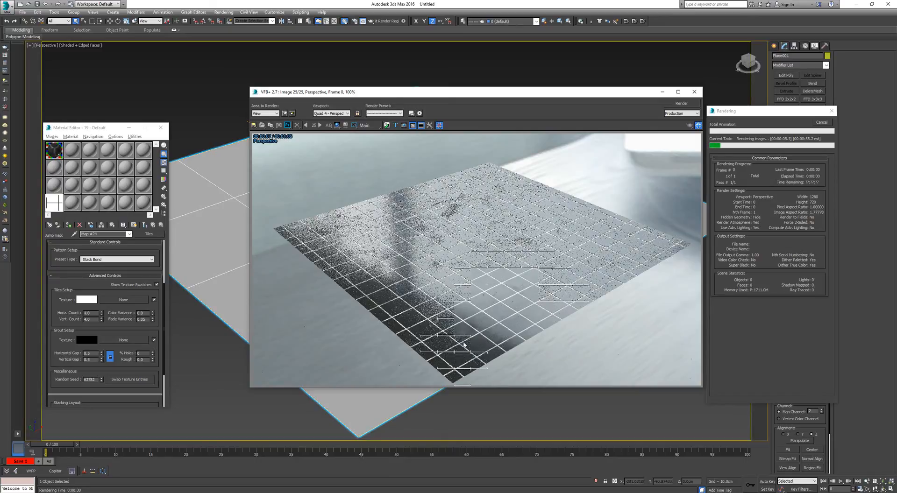
scroll(463, 344, up, 2)
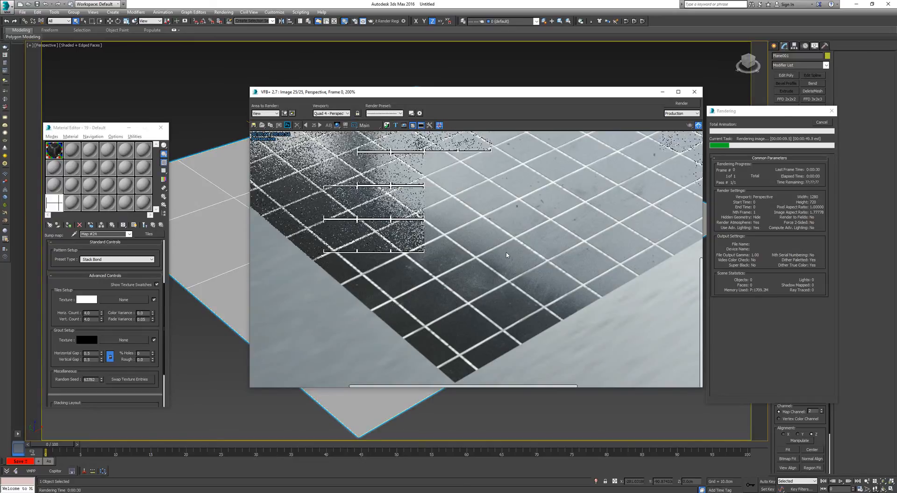
middle_drag(501, 249, 496, 330)
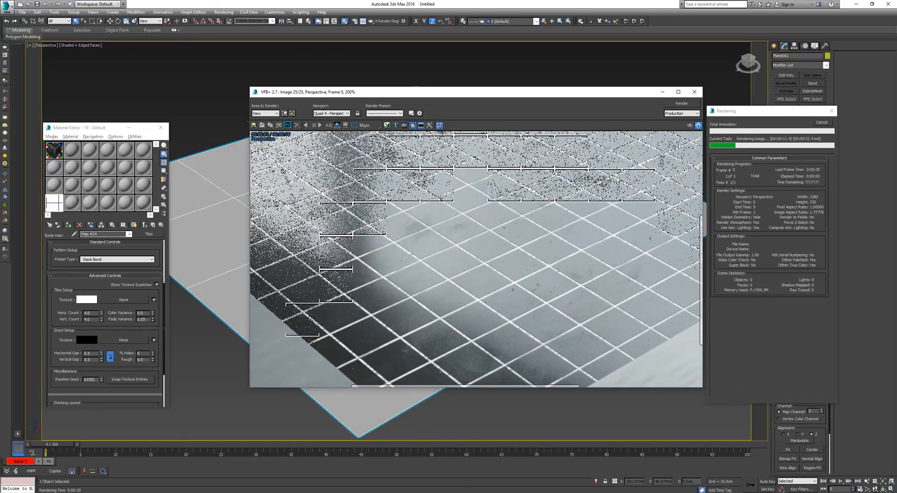
click(818, 122)
scroll(475, 265, down, 1)
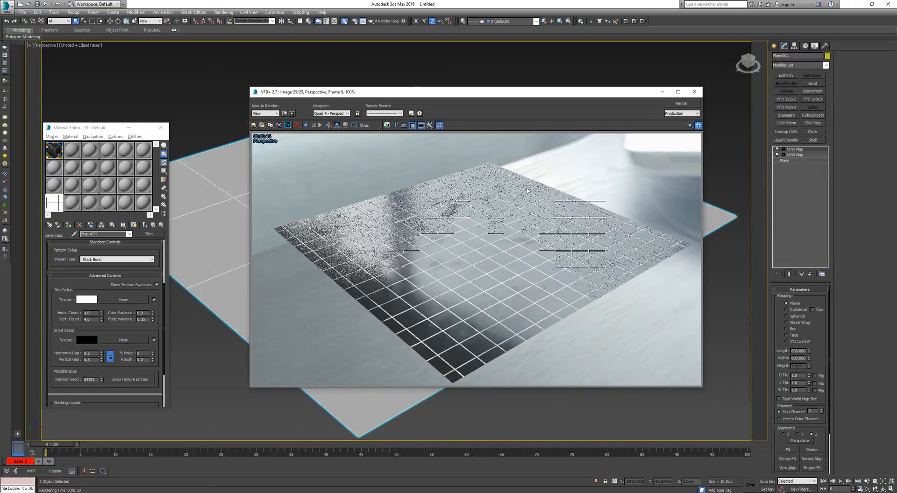
click(695, 92)
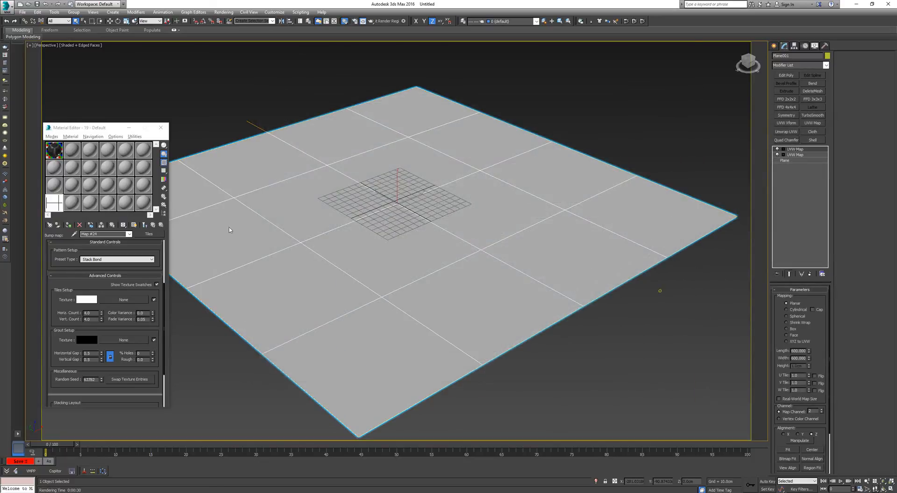
Step: Return from the bump Tiles map to the parent material and collapse its Maps section
click(153, 225)
click(145, 225)
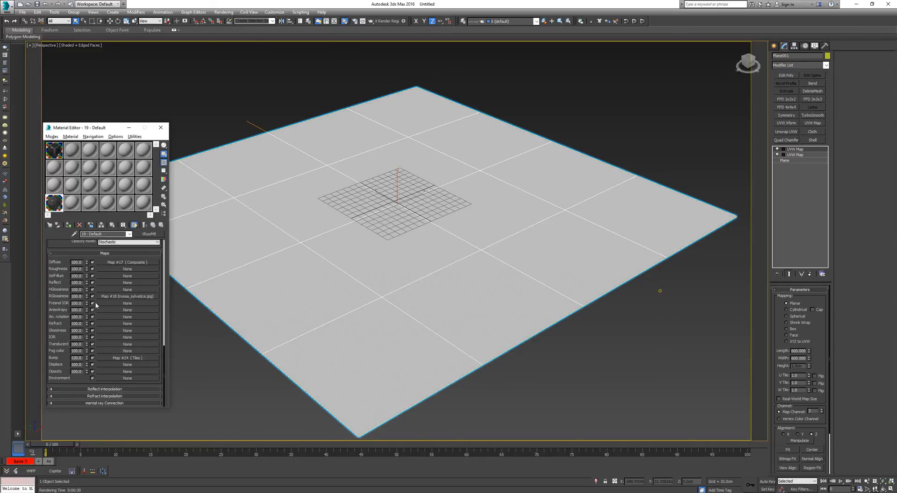
click(125, 253)
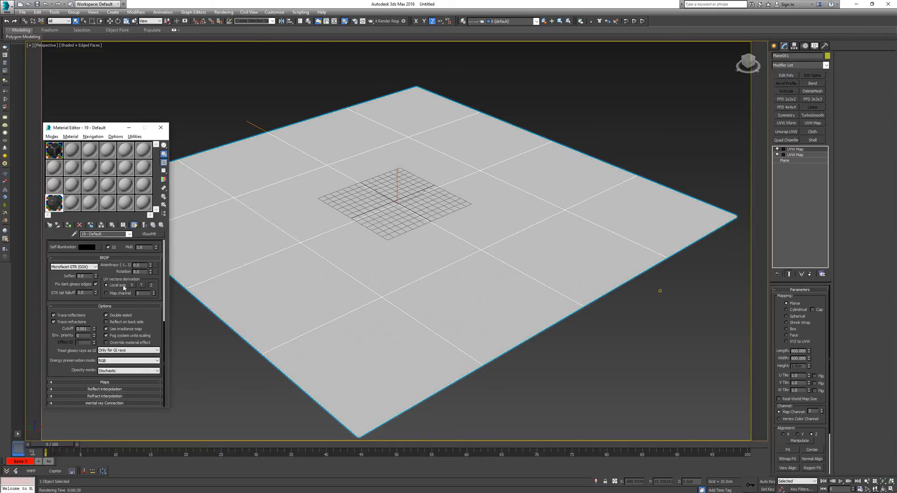